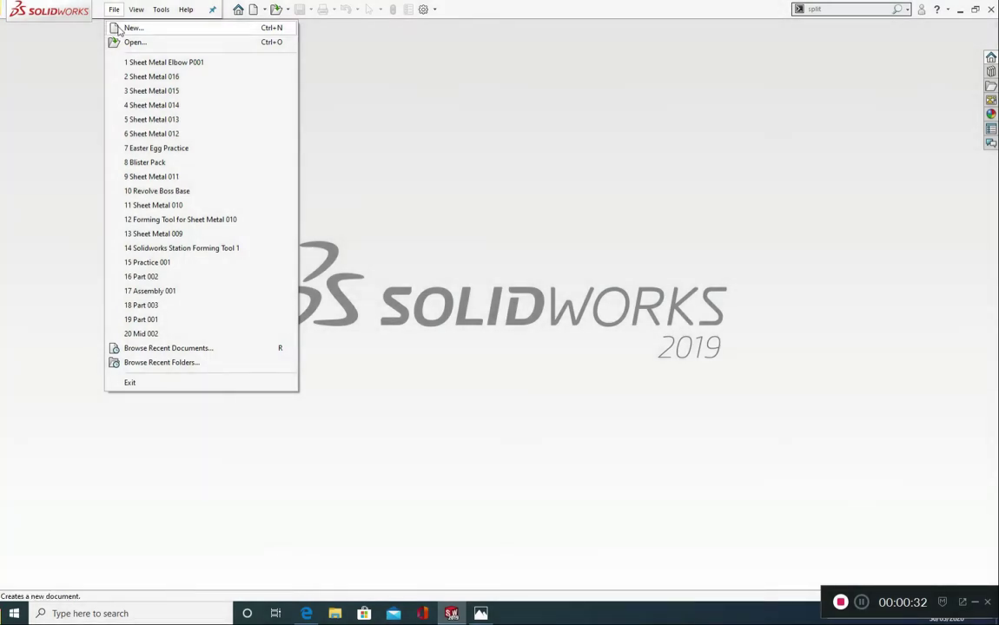
Step: Create a new part document and orient the view normal to the Front Plane
{"action": "left_click", "coordinate": [133, 28]}
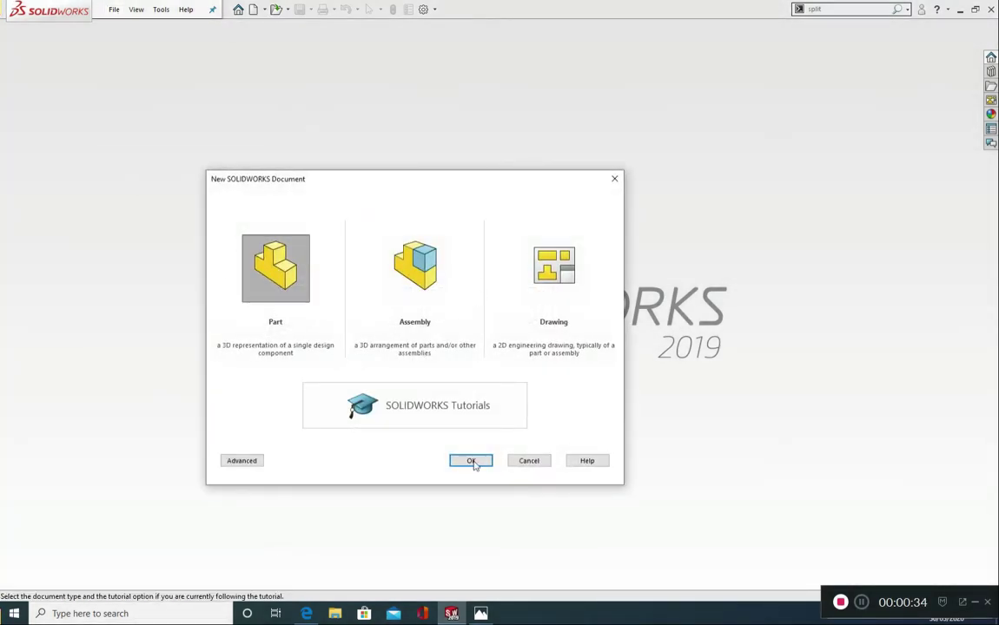
{"action": "left_click", "coordinate": [469, 465]}
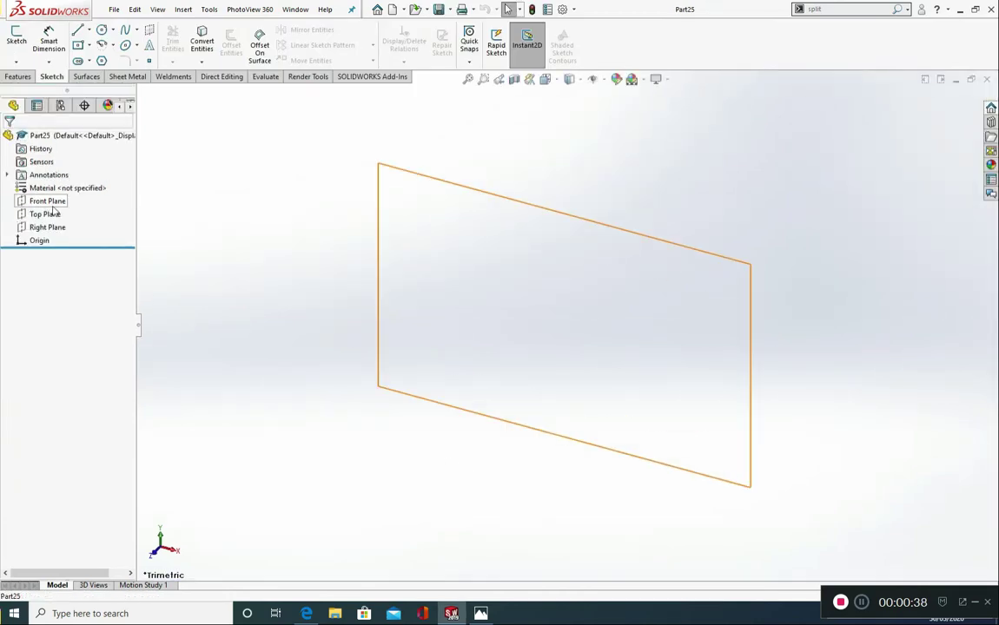
{"action": "left_click", "coordinate": [49, 202]}
{"action": "left_click", "coordinate": [114, 193]}
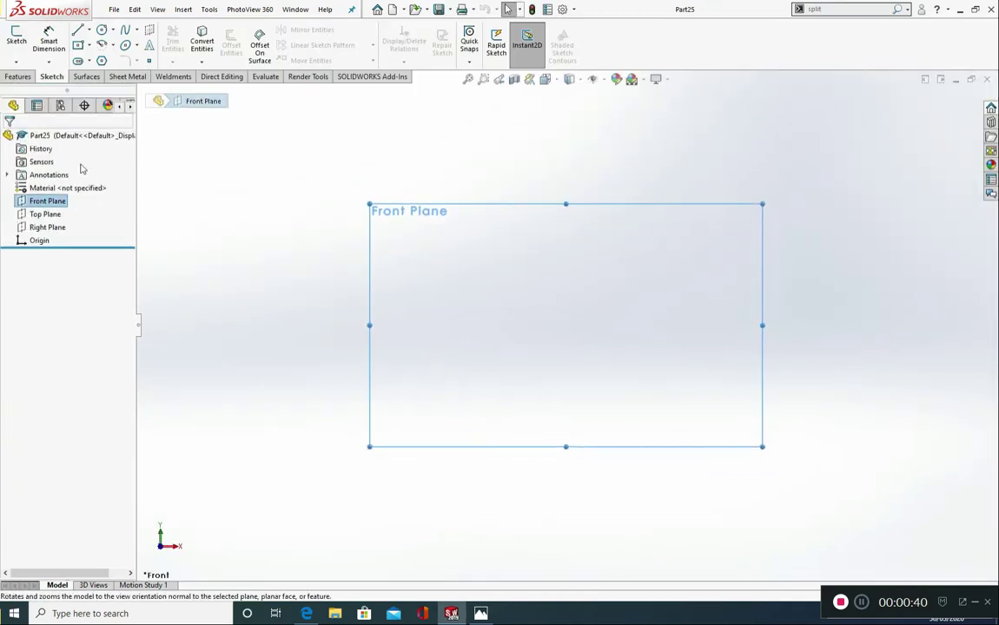
Step: Sketch a circle of about 47 mm radius centred on the origin of the Front Plane and make it construction geometry
{"action": "left_click", "coordinate": [102, 31]}
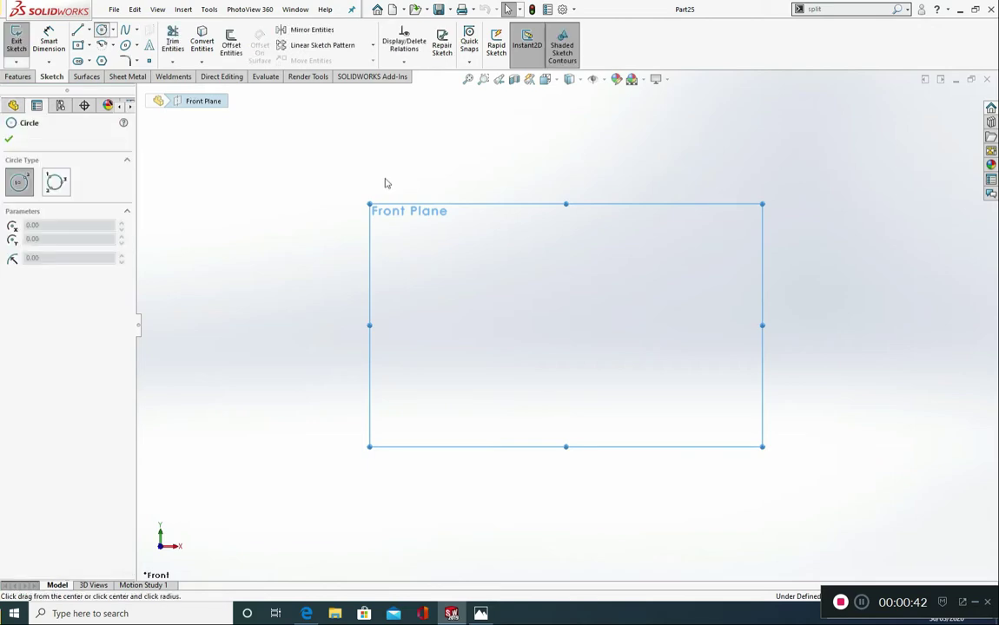
{"action": "left_click", "coordinate": [566, 327]}
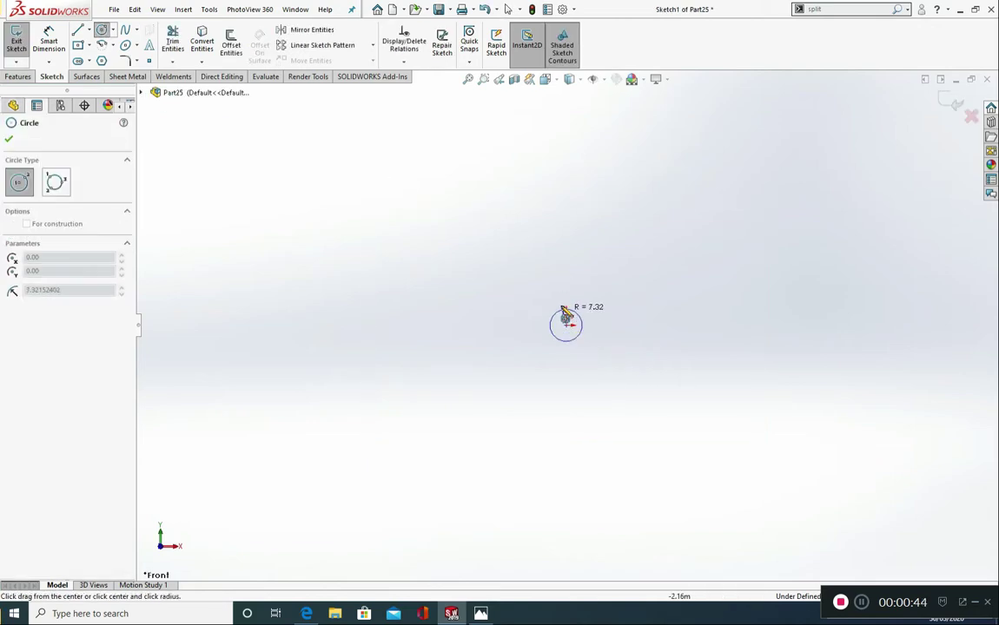
{"action": "left_click", "coordinate": [565, 223]}
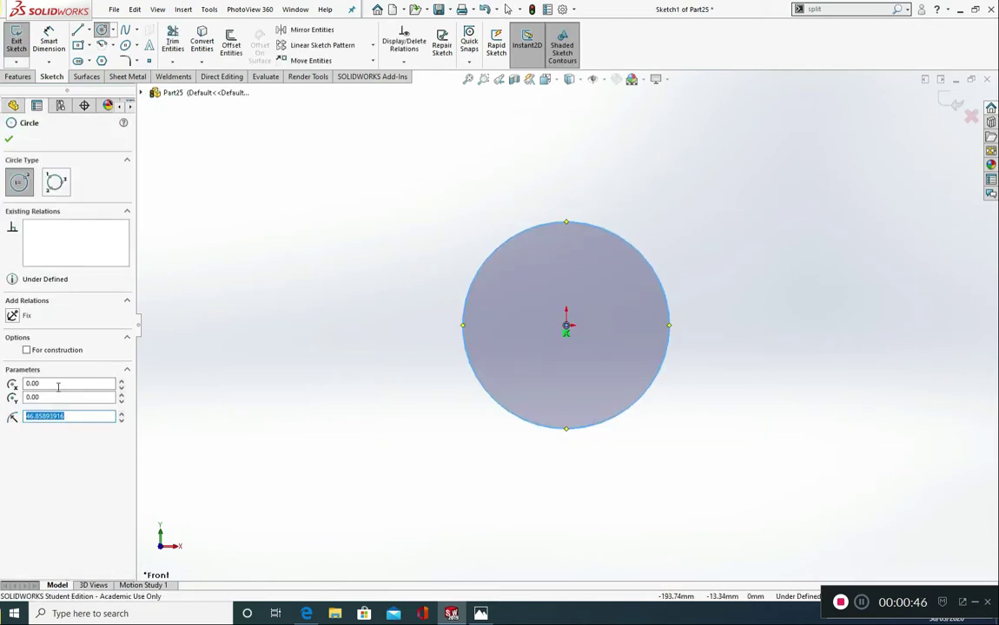
{"action": "left_click", "coordinate": [27, 351]}
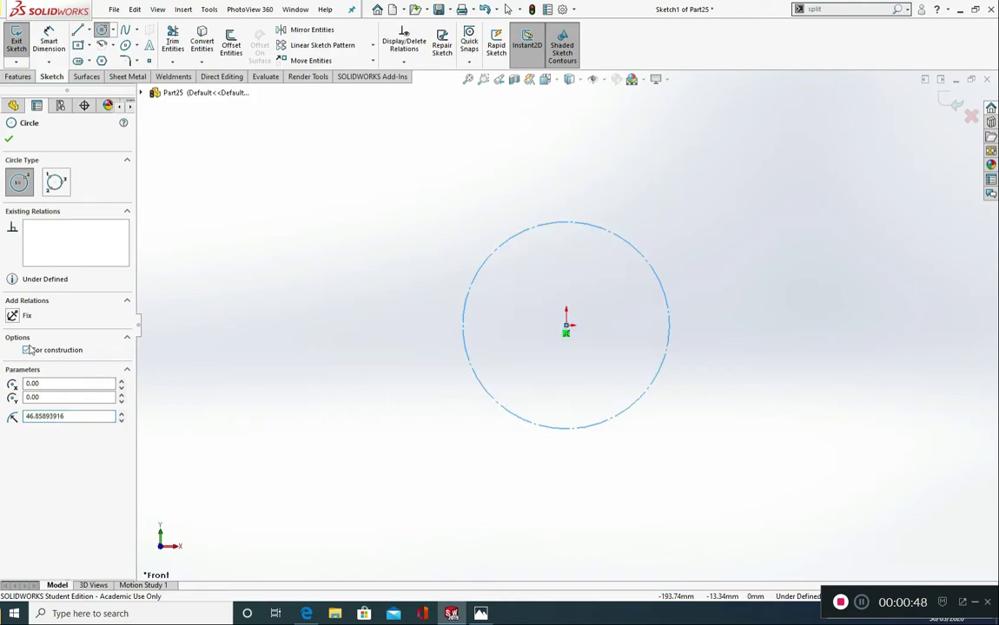
Step: Draw a vertical line from the circle's top quadrant point to the origin and a horizontal line on to its right quadrant point
{"action": "left_click", "coordinate": [78, 30]}
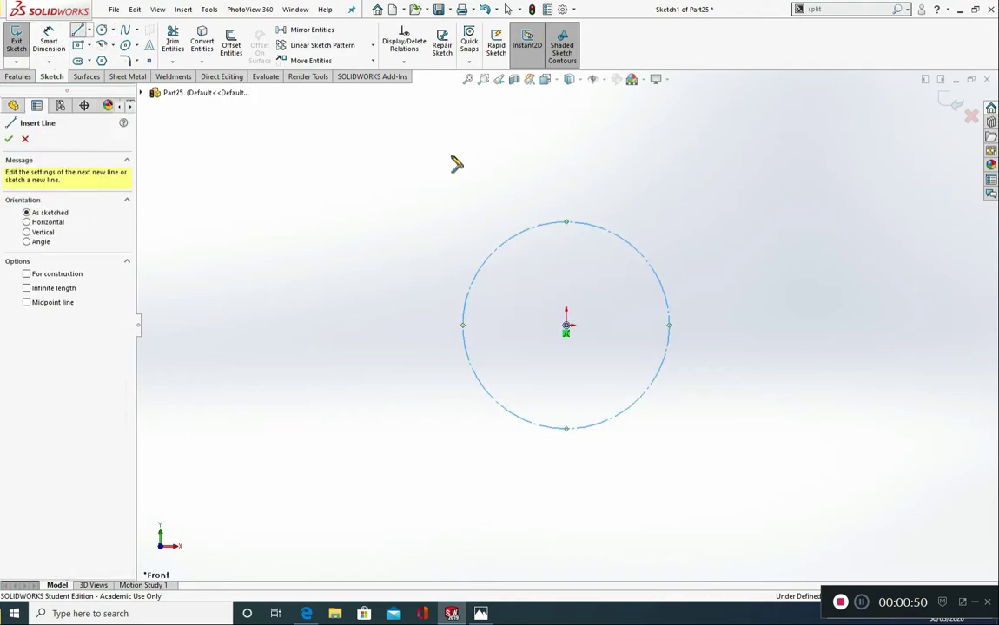
{"action": "left_click", "coordinate": [566, 223]}
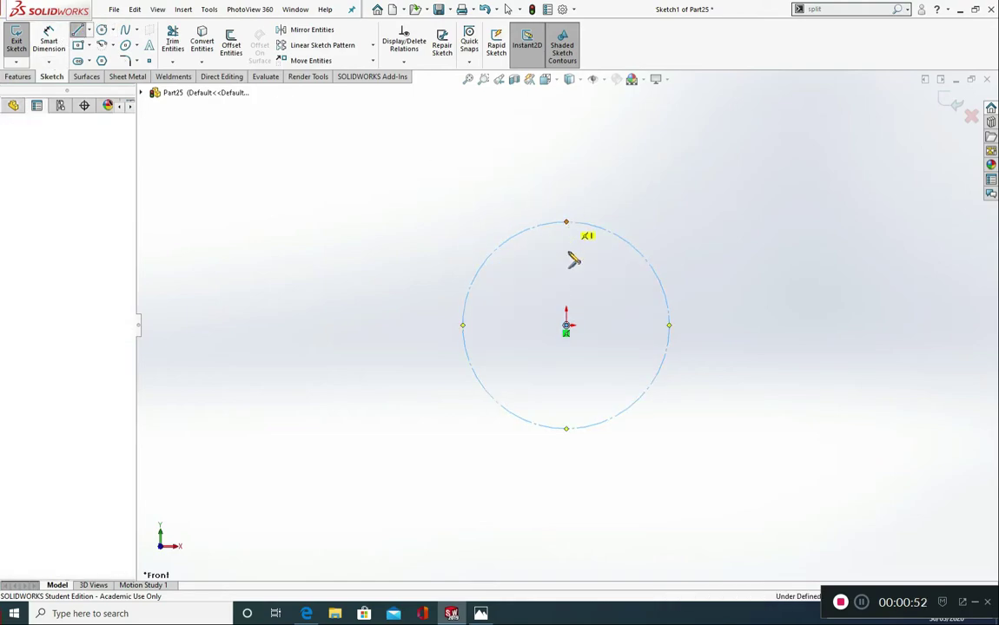
{"action": "left_click", "coordinate": [572, 329]}
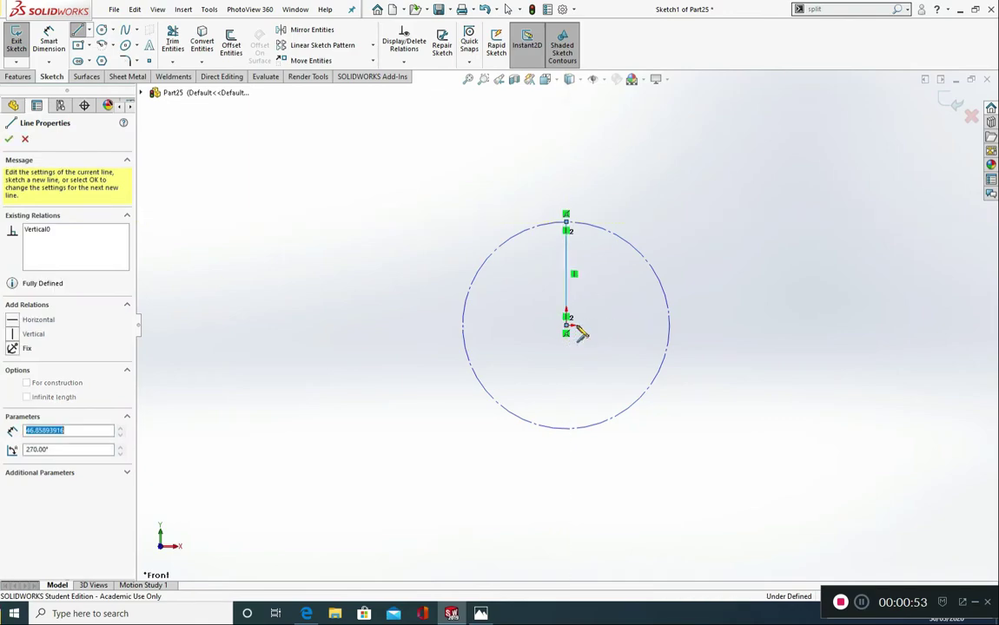
{"action": "left_click", "coordinate": [669, 326]}
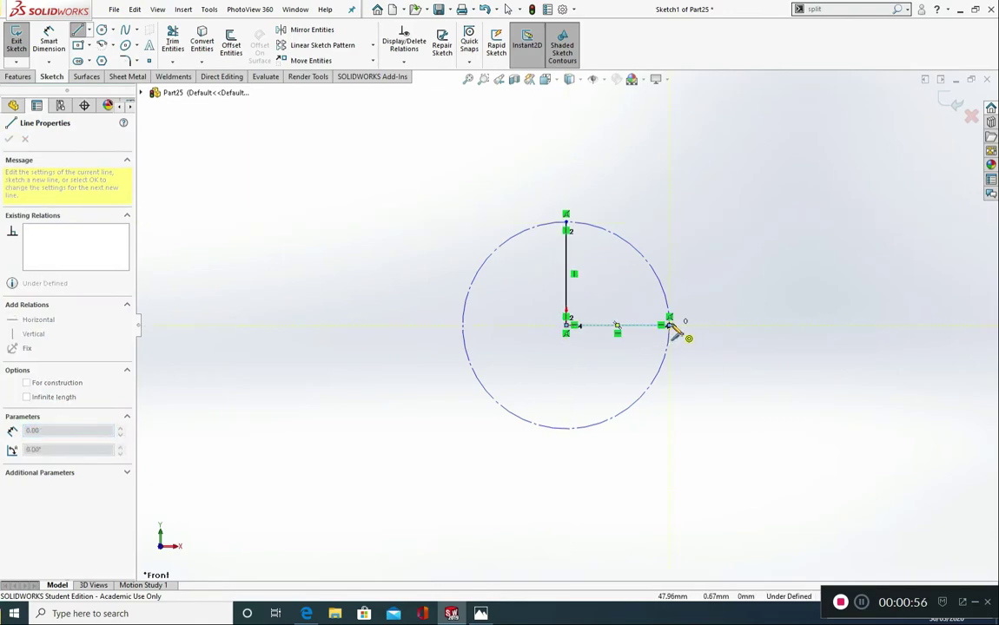
{"action": "key", "text": "Escape"}
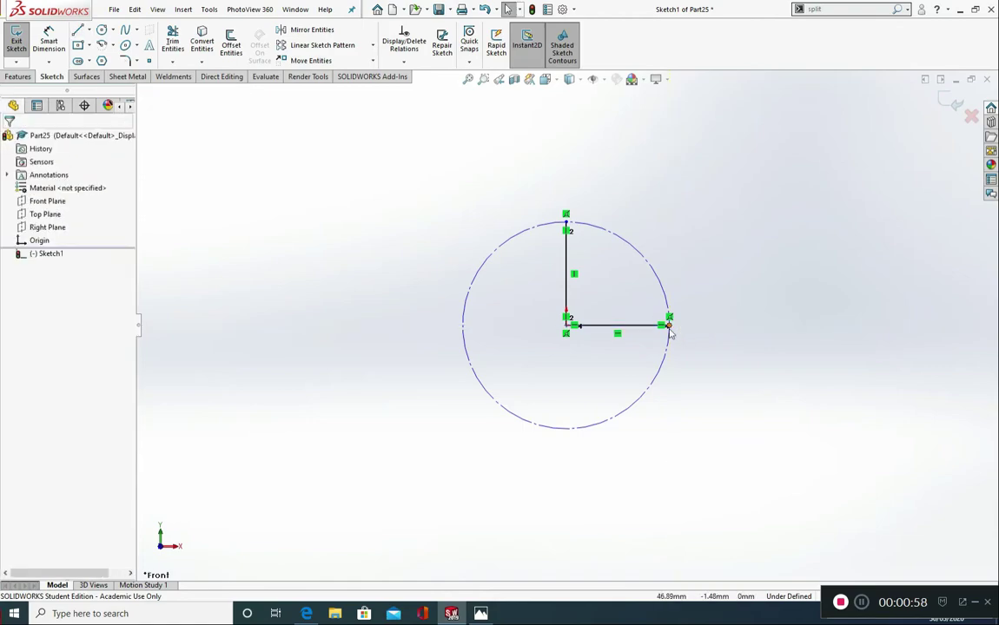
{"action": "left_click", "coordinate": [615, 327]}
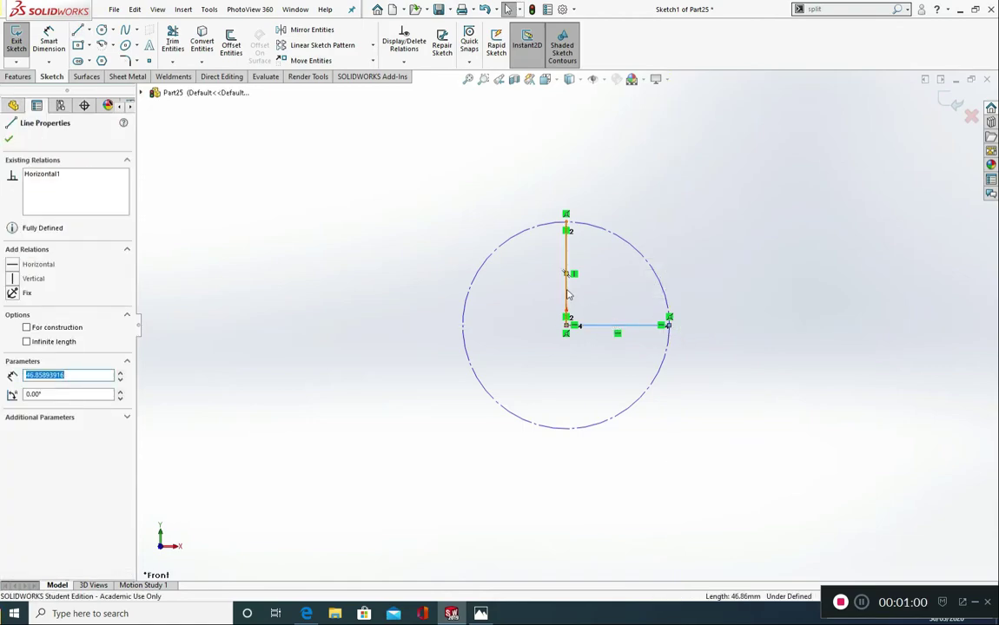
{"action": "left_click", "coordinate": [567, 295], "text": "ctrl"}
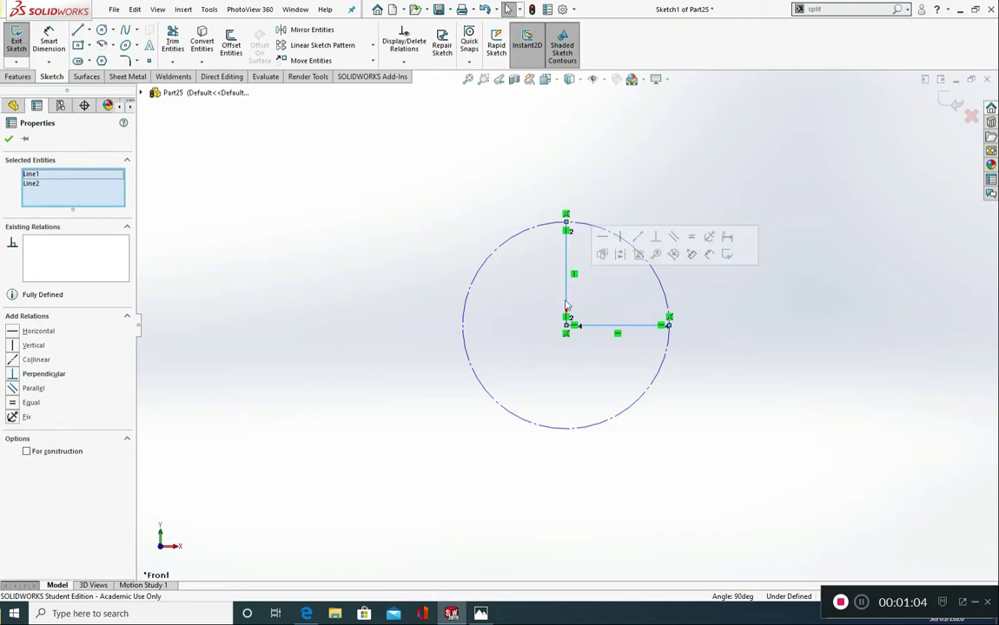
{"action": "left_click", "coordinate": [687, 353]}
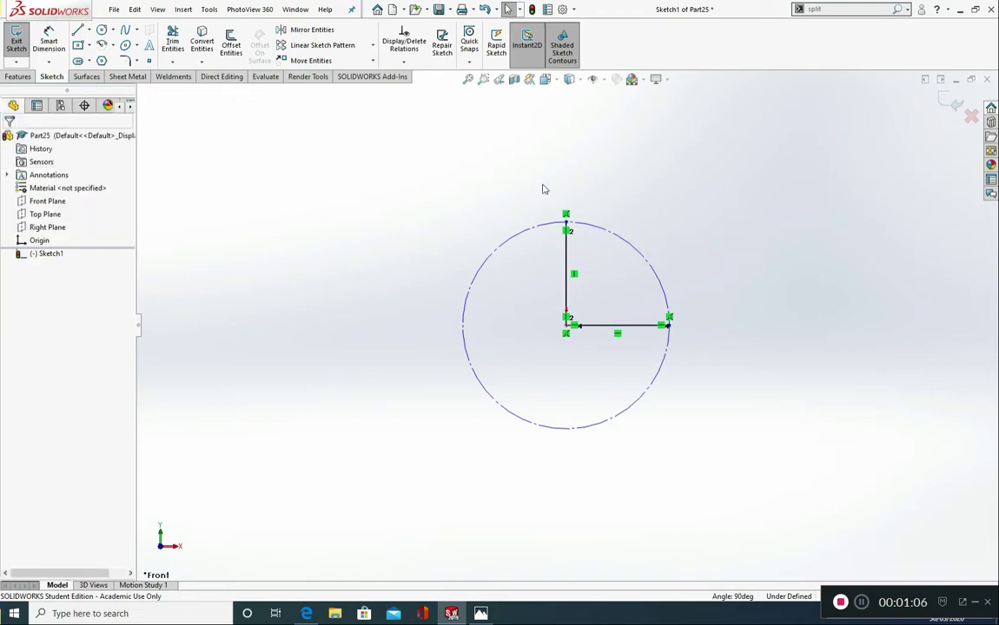
{"action": "left_click_drag", "start_coordinate": [260, 131], "coordinate": [191, 128]}
{"action": "left_click_drag", "start_coordinate": [544, 167], "coordinate": [841, 384]}
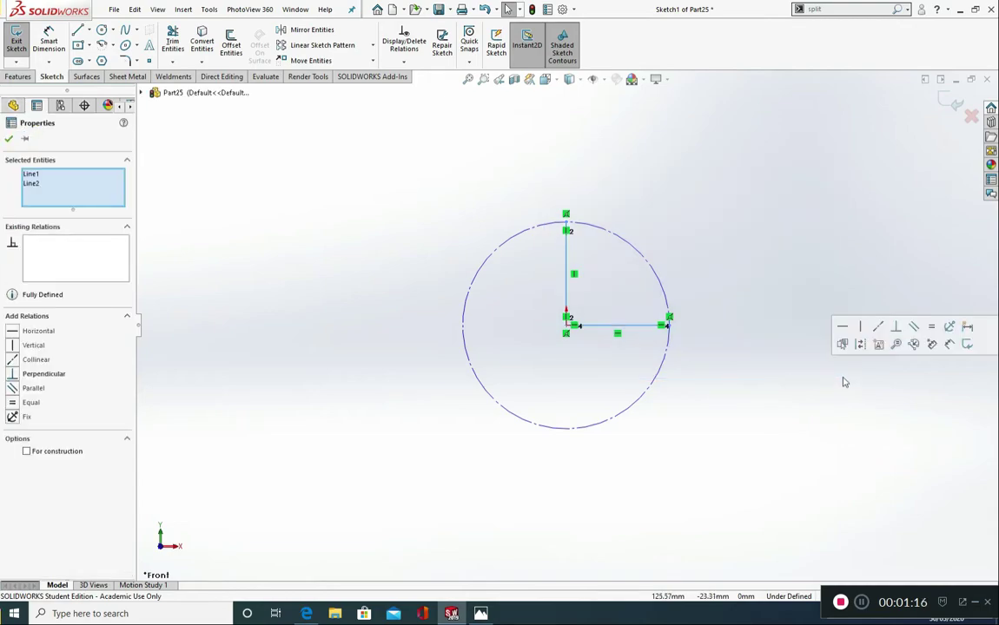
{"action": "left_click", "coordinate": [843, 381]}
{"action": "left_click_drag", "start_coordinate": [746, 376], "coordinate": [536, 282]}
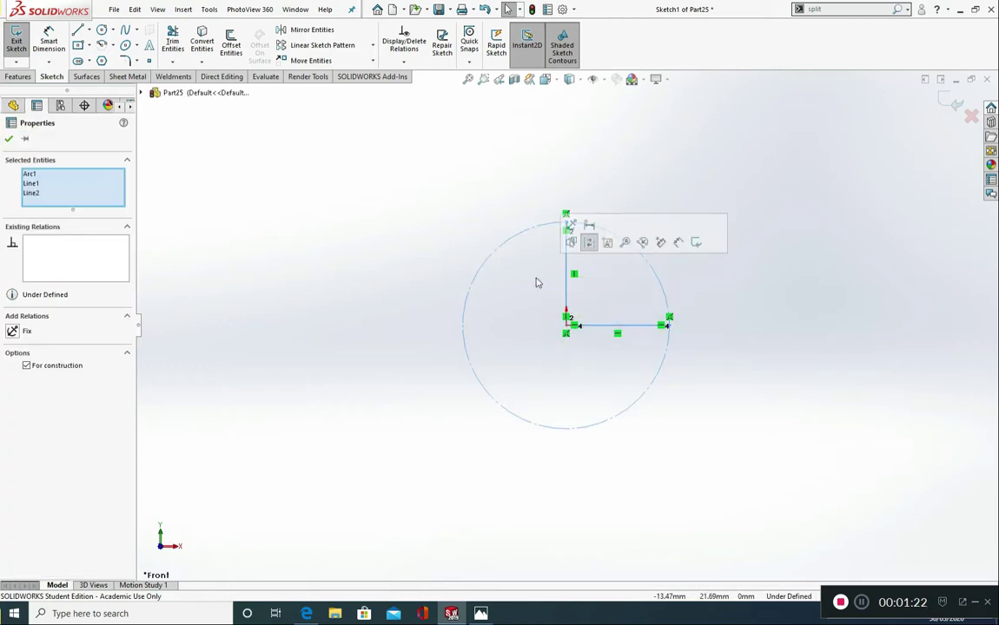
{"action": "left_click", "coordinate": [536, 282]}
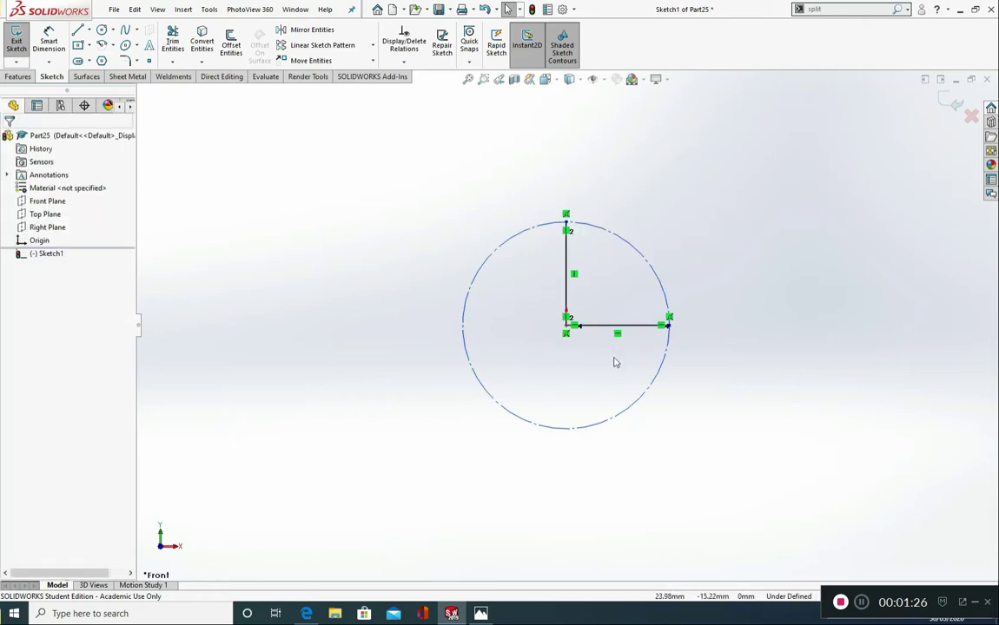
Step: Convert both the vertical and the horizontal radius line to construction geometry
{"action": "left_click_drag", "start_coordinate": [625, 361], "coordinate": [524, 276]}
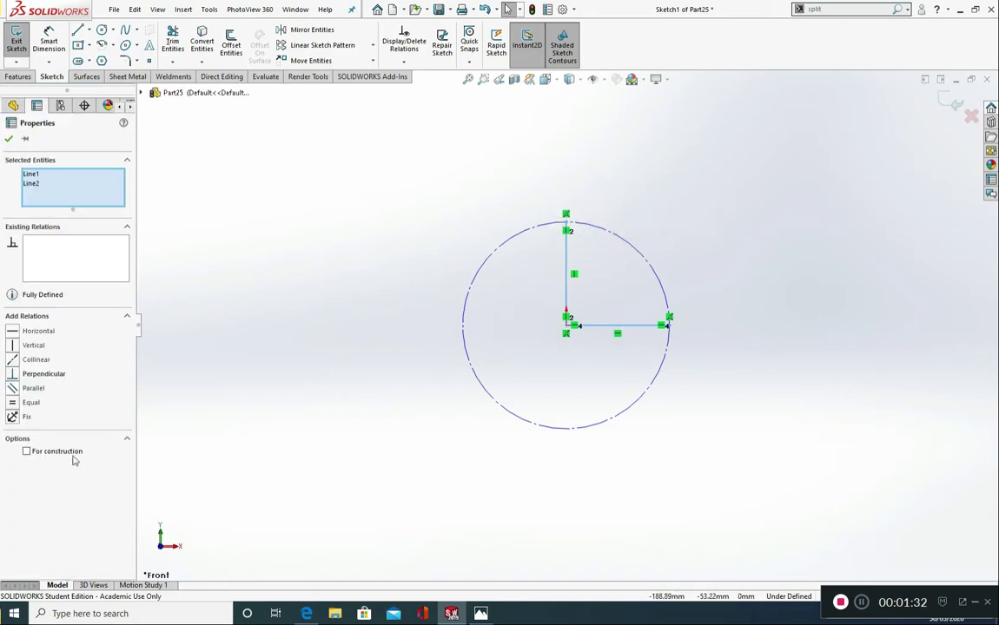
{"action": "left_click", "coordinate": [29, 452]}
{"action": "left_click", "coordinate": [8, 139]}
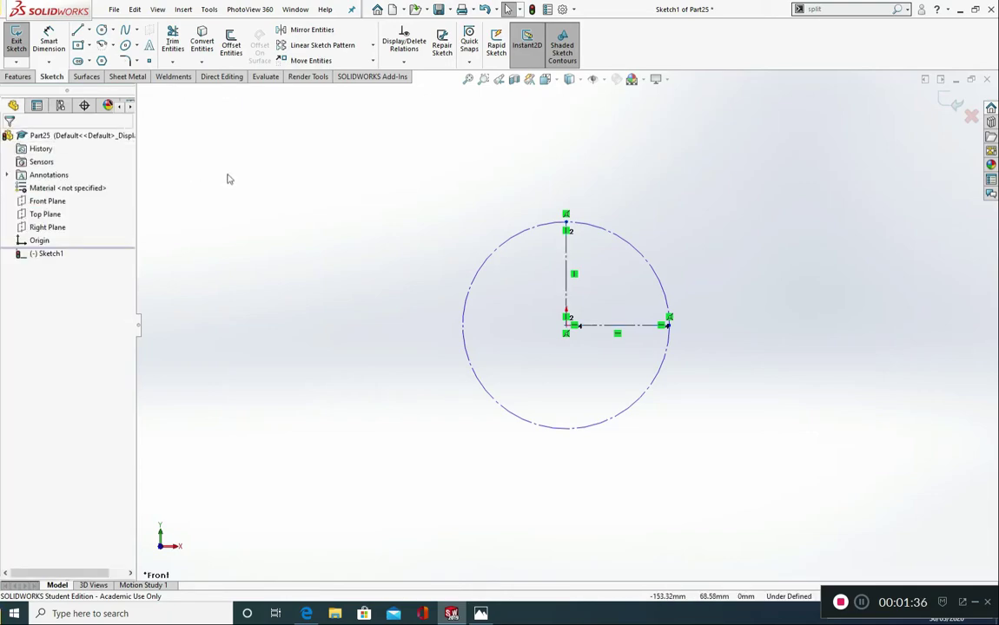
Step: Power-trim the circle so that only the upper-right quarter arc between the two radius lines is kept
{"action": "left_click", "coordinate": [172, 42]}
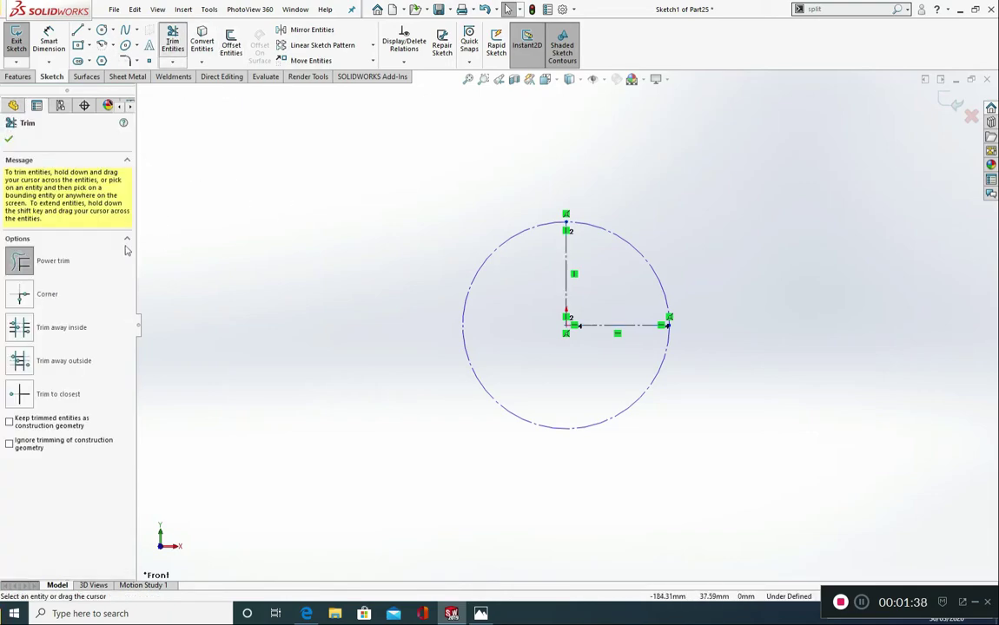
{"action": "left_click_drag", "start_coordinate": [472, 275], "coordinate": [643, 513]}
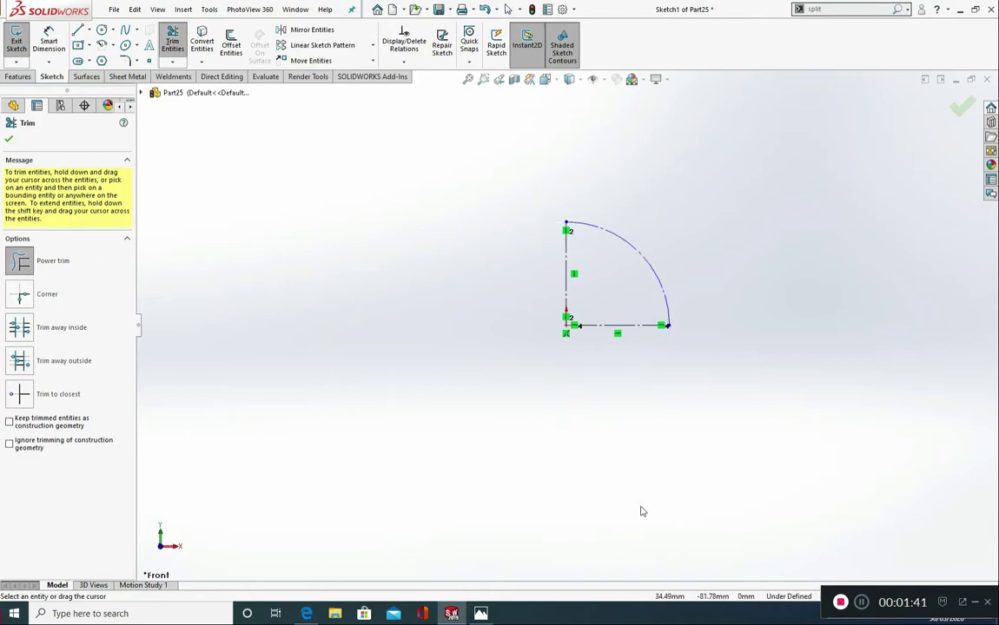
{"action": "left_click", "coordinate": [7, 141]}
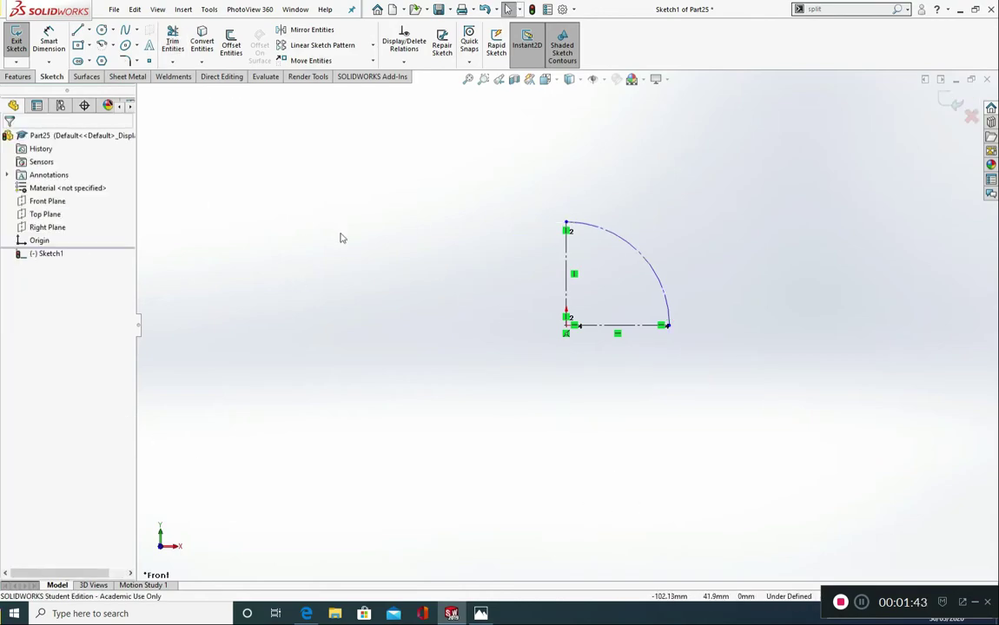
Step: Dimension the vertical construction line and set its length to 1000 mm
{"action": "left_click", "coordinate": [49, 40]}
{"action": "left_click", "coordinate": [567, 277]}
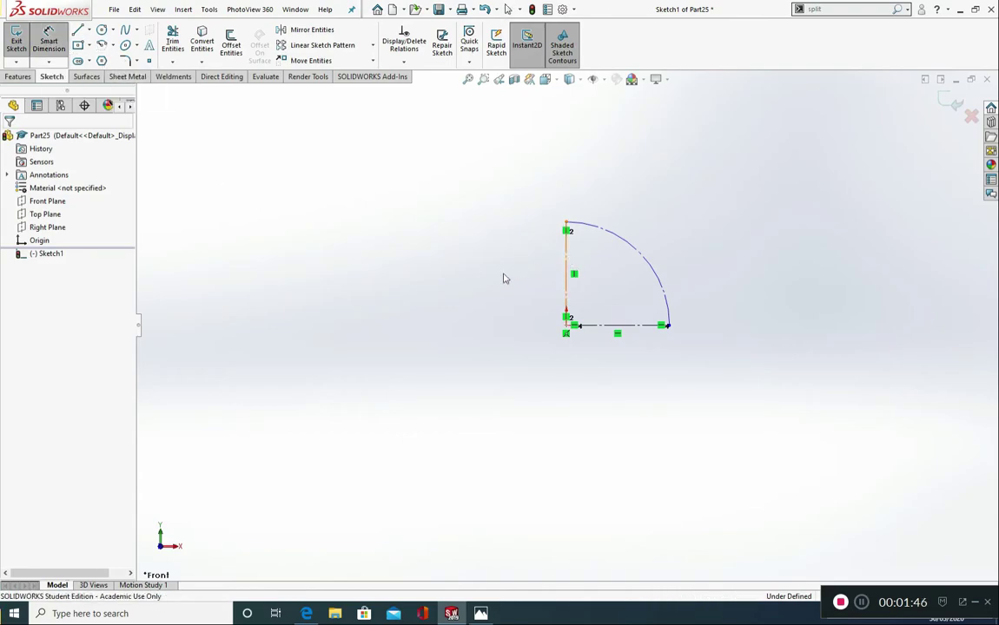
{"action": "left_click", "coordinate": [463, 276]}
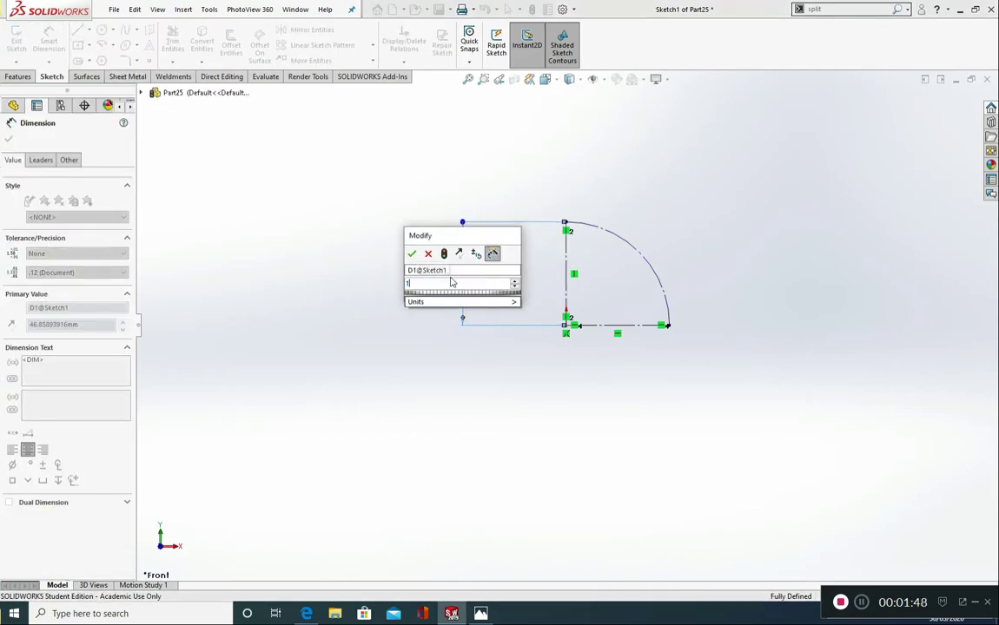
{"action": "type", "text": "1000"}
{"action": "left_click", "coordinate": [412, 254]}
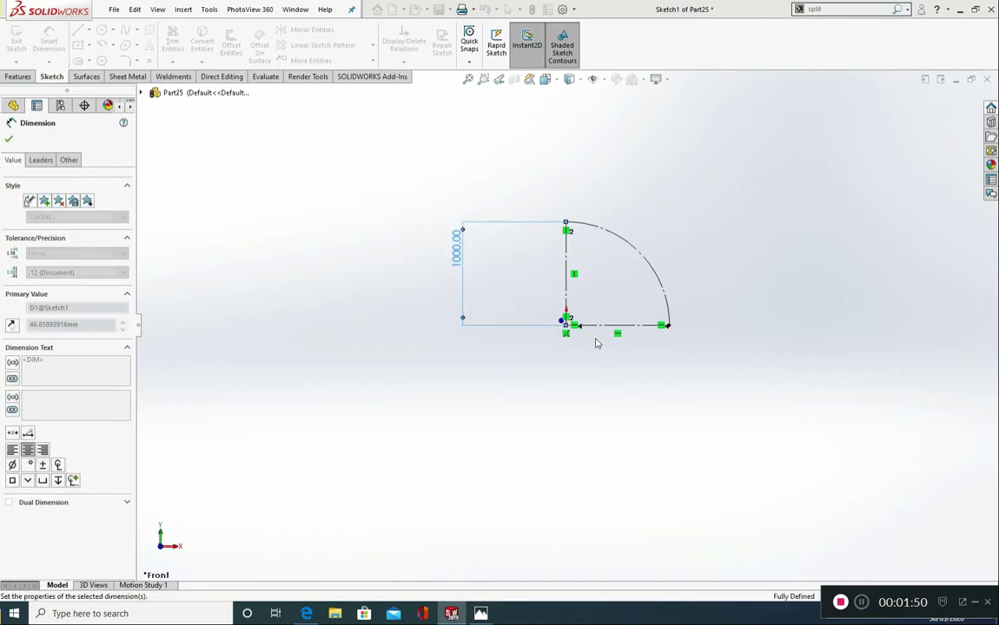
Step: Add a driven length dimension below the horizontal construction line
{"action": "left_click", "coordinate": [606, 333]}
{"action": "left_click", "coordinate": [611, 396]}
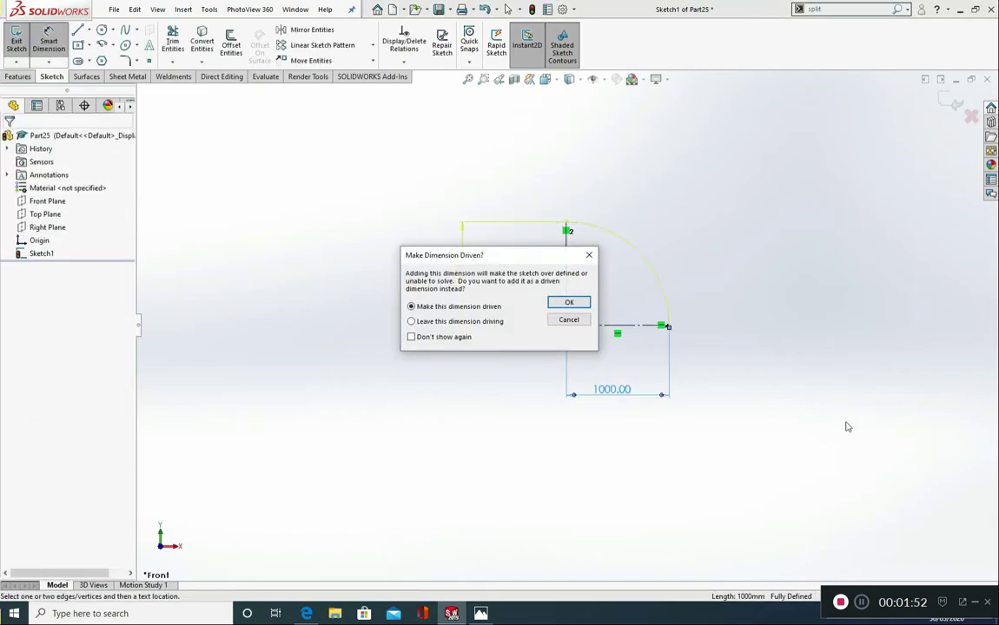
{"action": "left_click", "coordinate": [569, 305]}
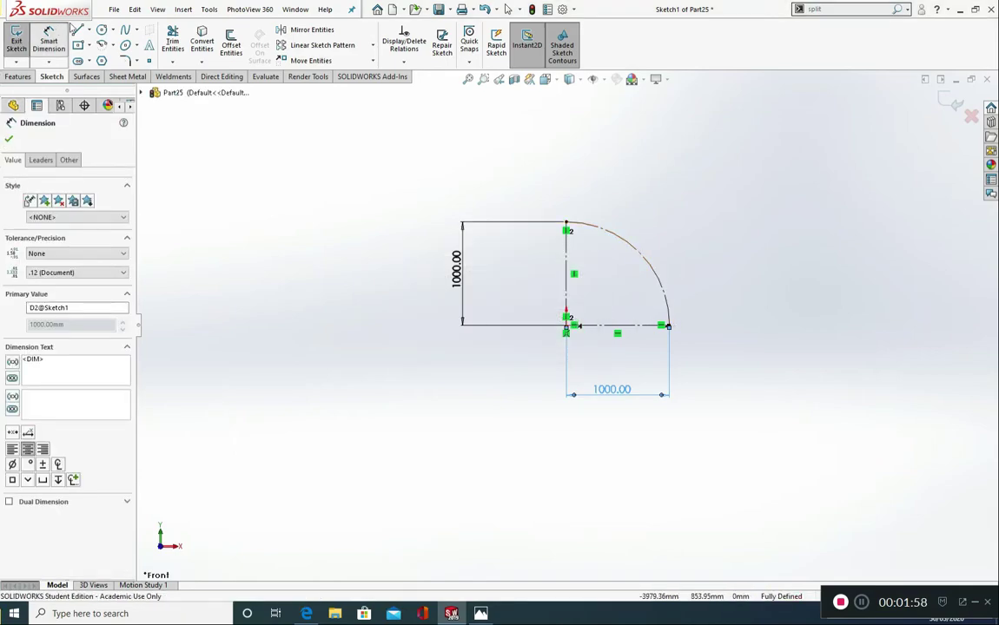
Step: Draw a chain of four lines around the outside of the quarter arc, from its top endpoint to its lower-right endpoint, starting horizontally
{"action": "key", "text": "l"}
{"action": "scroll", "coordinate": [604, 234], "scroll_direction": "down", "scroll_amount": 4}
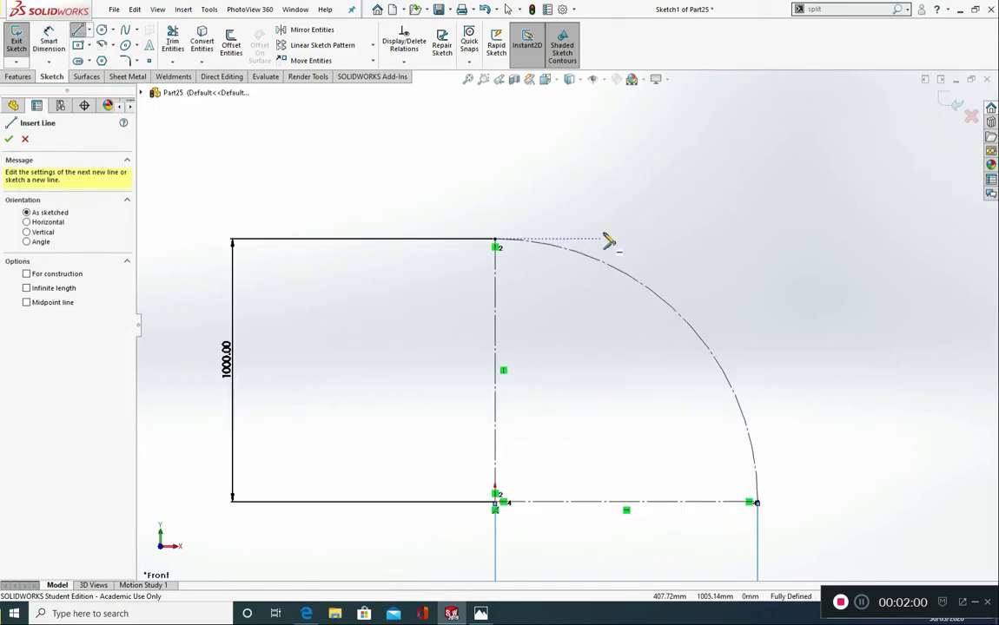
{"action": "scroll", "coordinate": [599, 282], "scroll_direction": "up", "scroll_amount": 2}
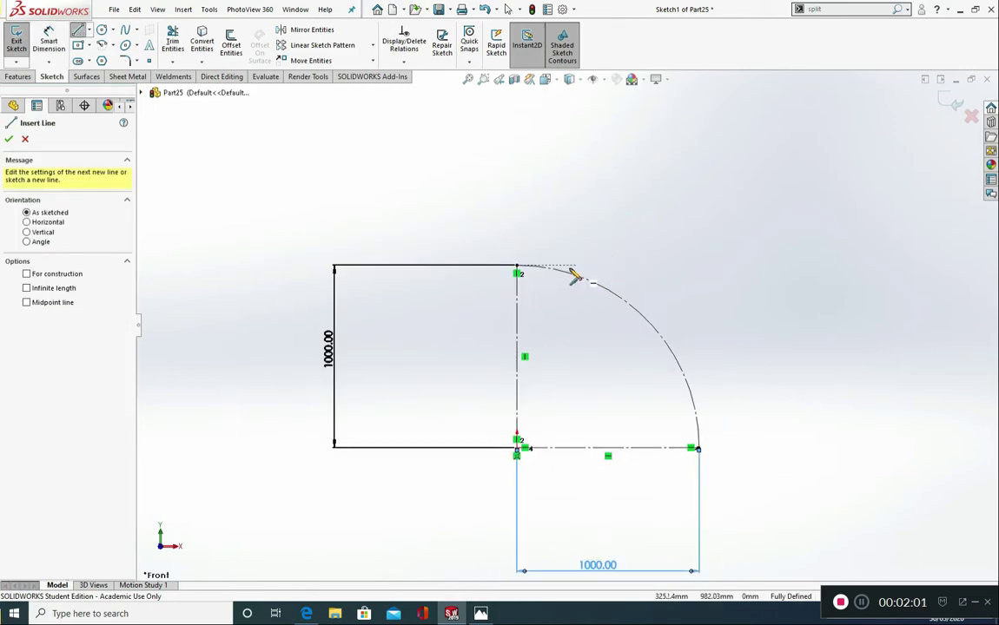
{"action": "left_click", "coordinate": [517, 267]}
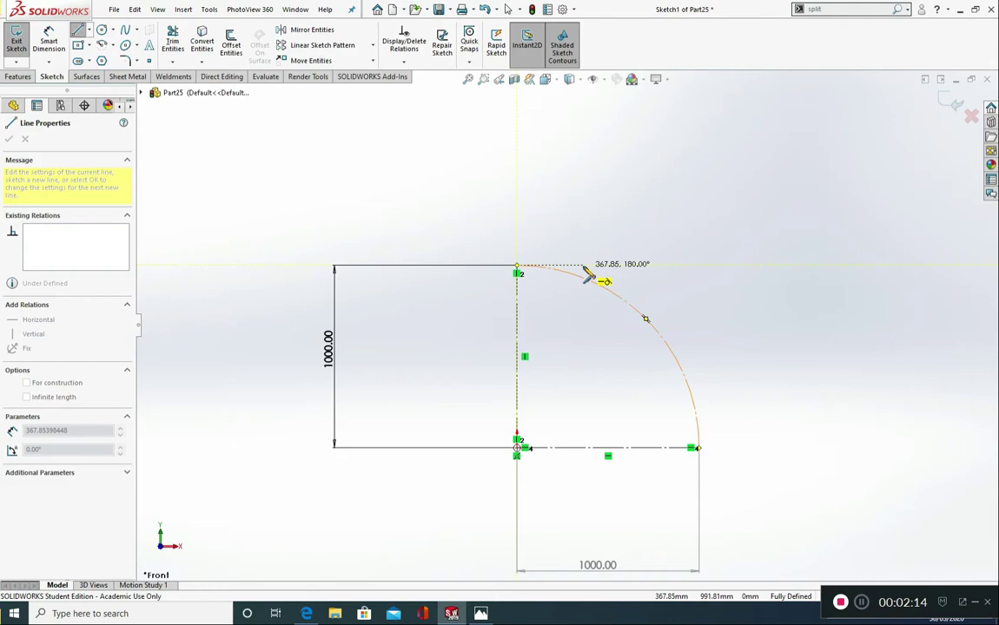
{"action": "left_click", "coordinate": [583, 265]}
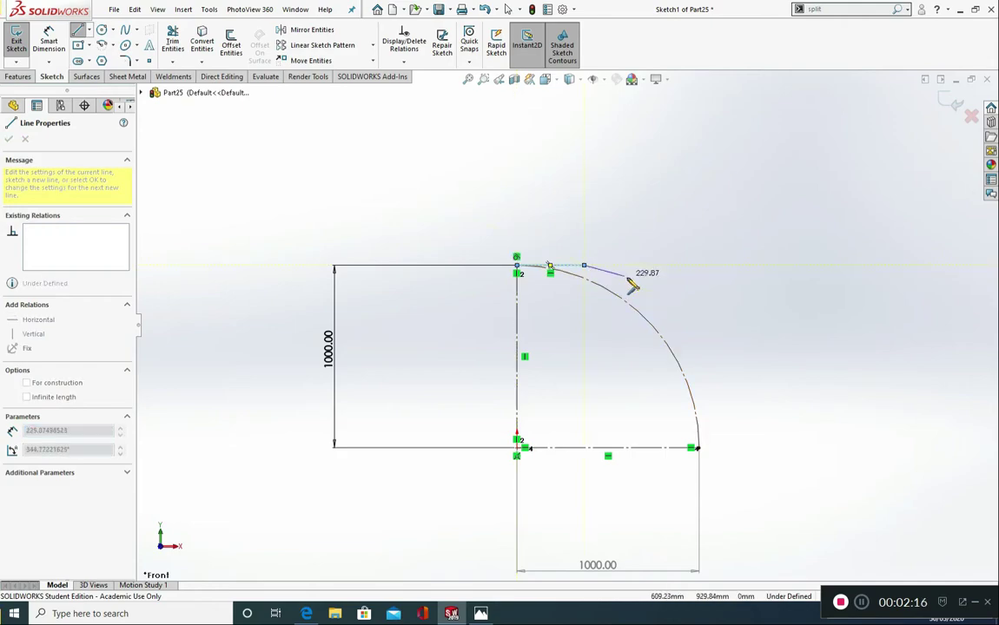
{"action": "left_click", "coordinate": [653, 295]}
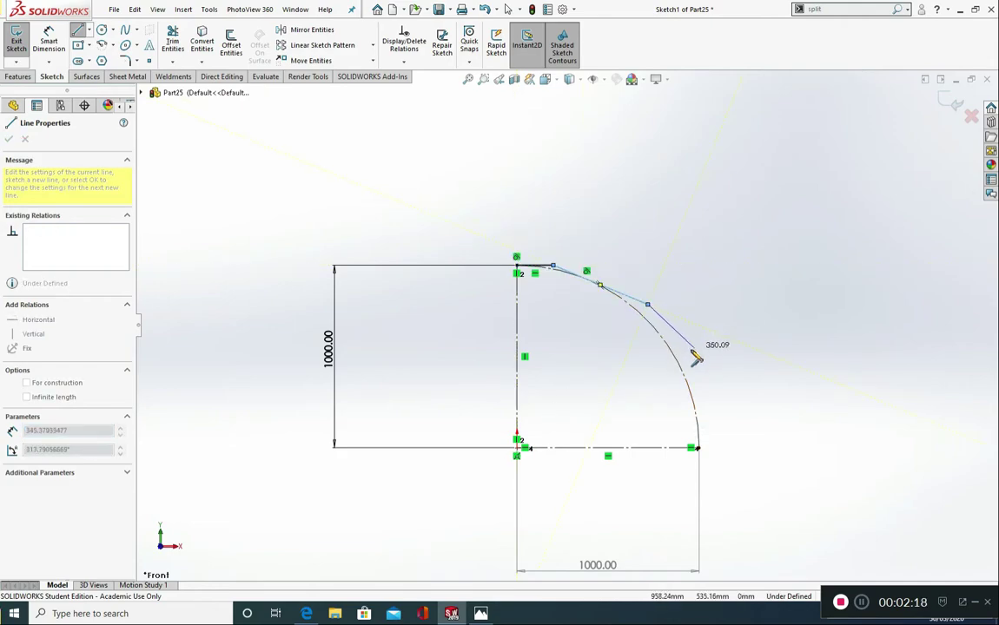
{"action": "left_click", "coordinate": [692, 350]}
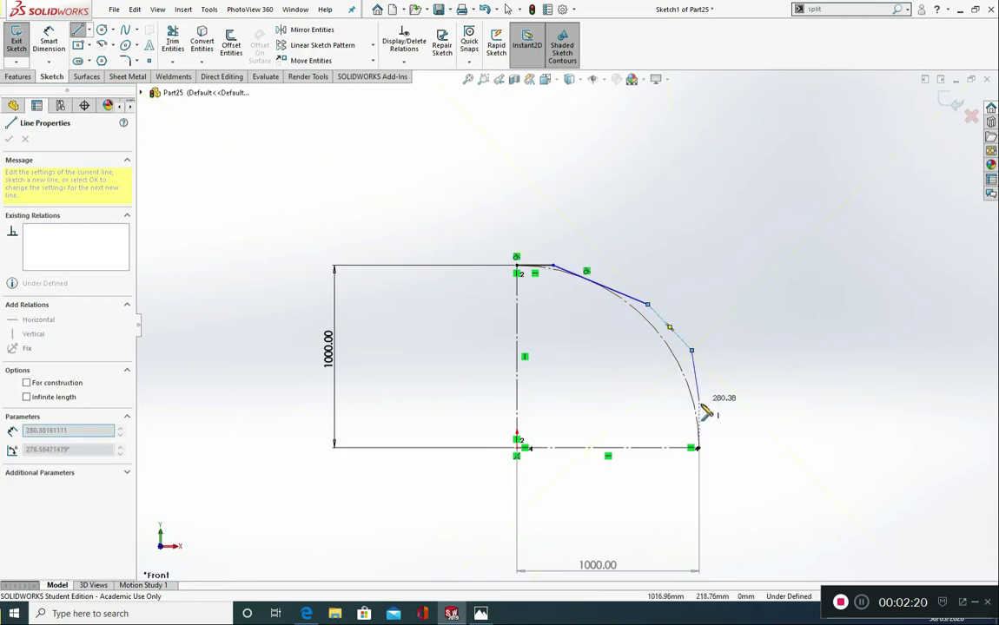
{"action": "left_click", "coordinate": [698, 448]}
{"action": "key", "text": "Escape"}
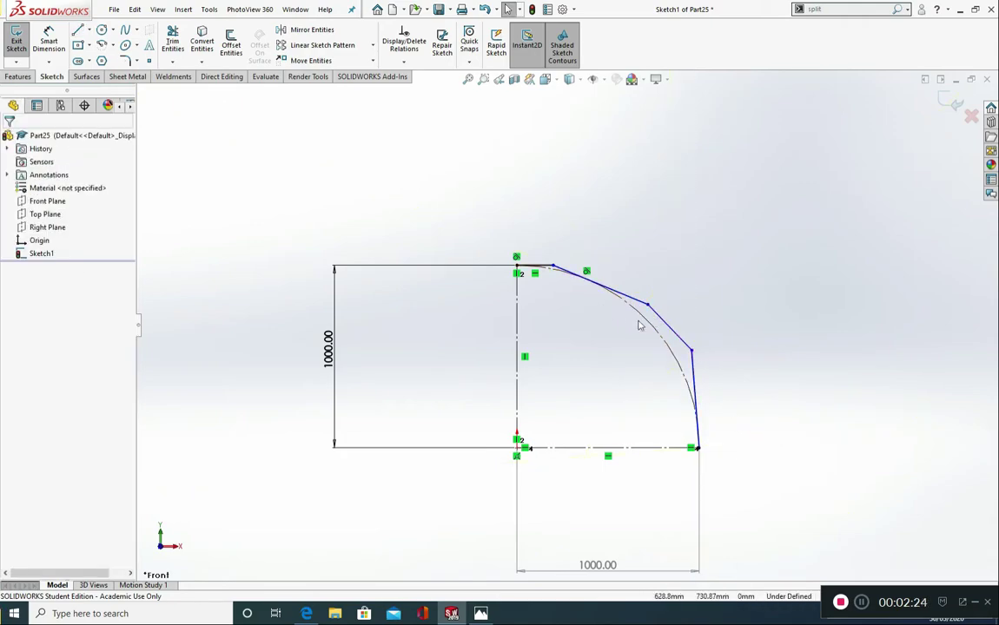
Step: Add a Vertical relation to the last line of the chain, ending at the arc's lower-right endpoint
{"action": "left_click", "coordinate": [695, 381]}
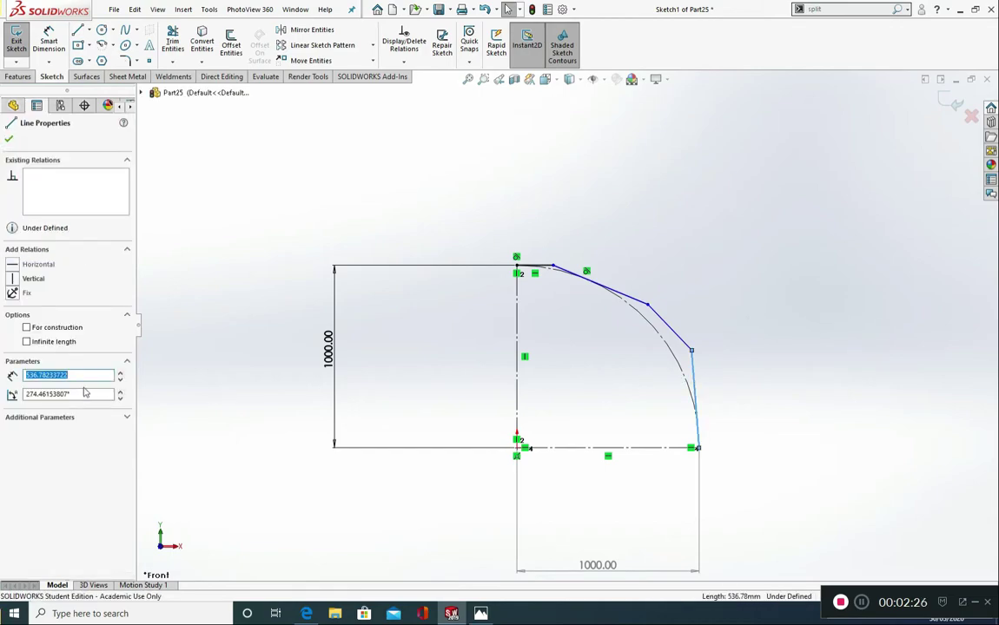
{"action": "left_click", "coordinate": [16, 279]}
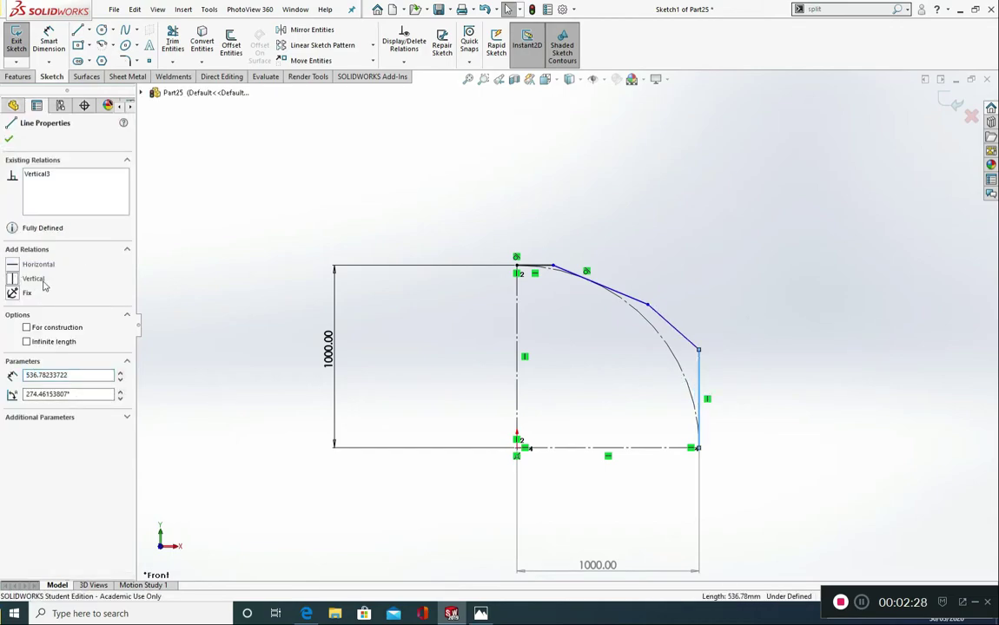
{"action": "left_click", "coordinate": [557, 369]}
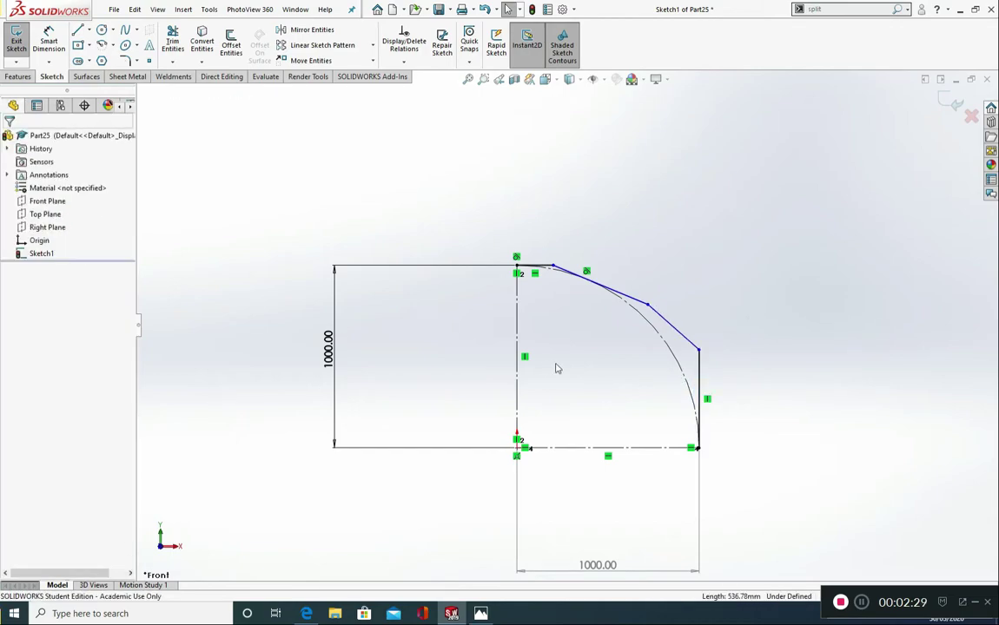
Step: Make the horizontal and vertical end lines equal in length, and make the two sloping middle lines equal to each other
{"action": "left_click", "coordinate": [549, 266]}
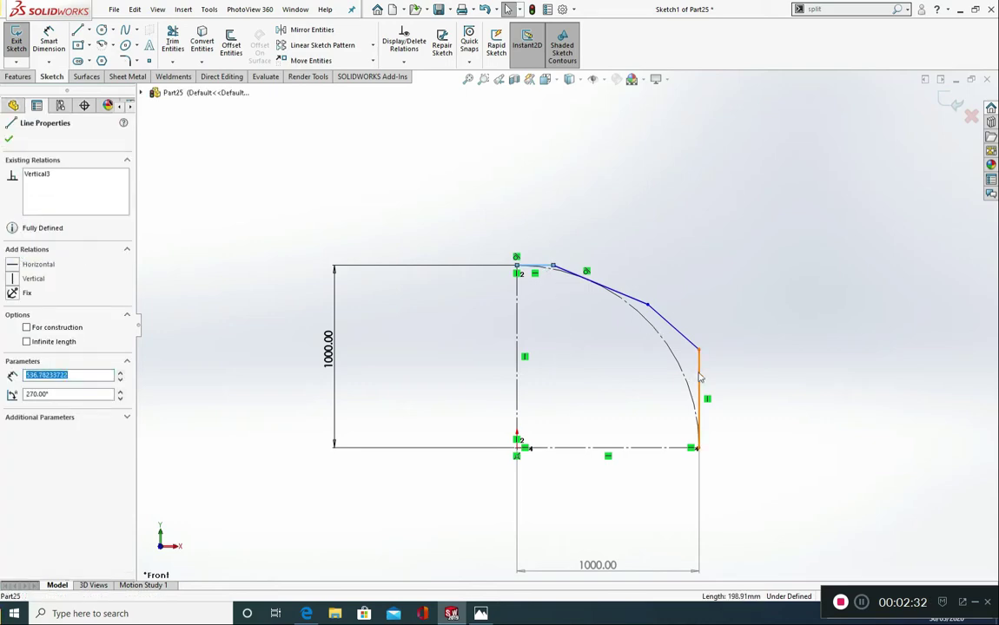
{"action": "left_click", "coordinate": [699, 383], "text": "ctrl"}
{"action": "left_click", "coordinate": [27, 403]}
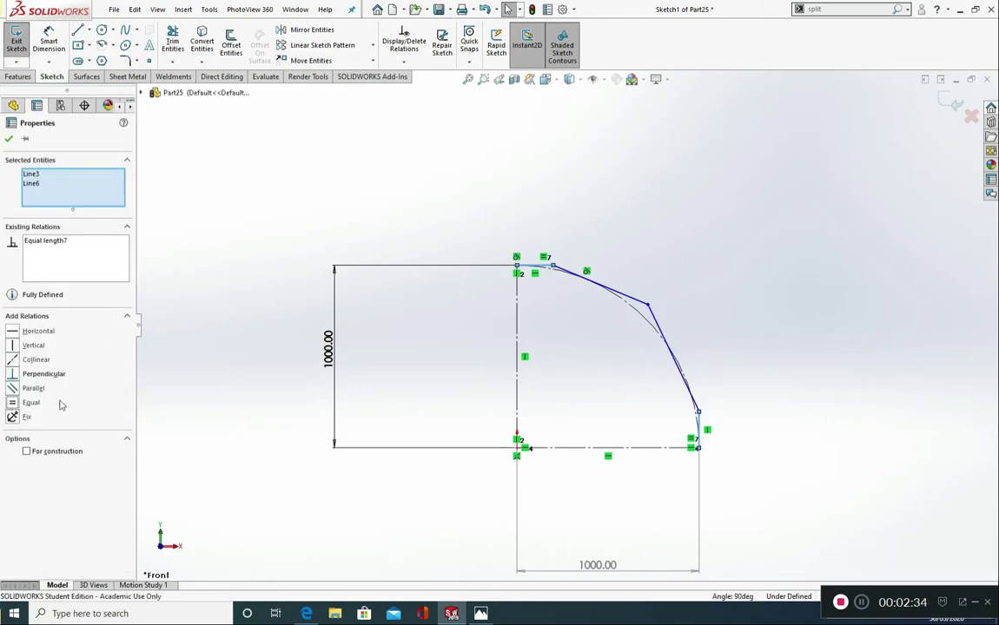
{"action": "left_click", "coordinate": [8, 139]}
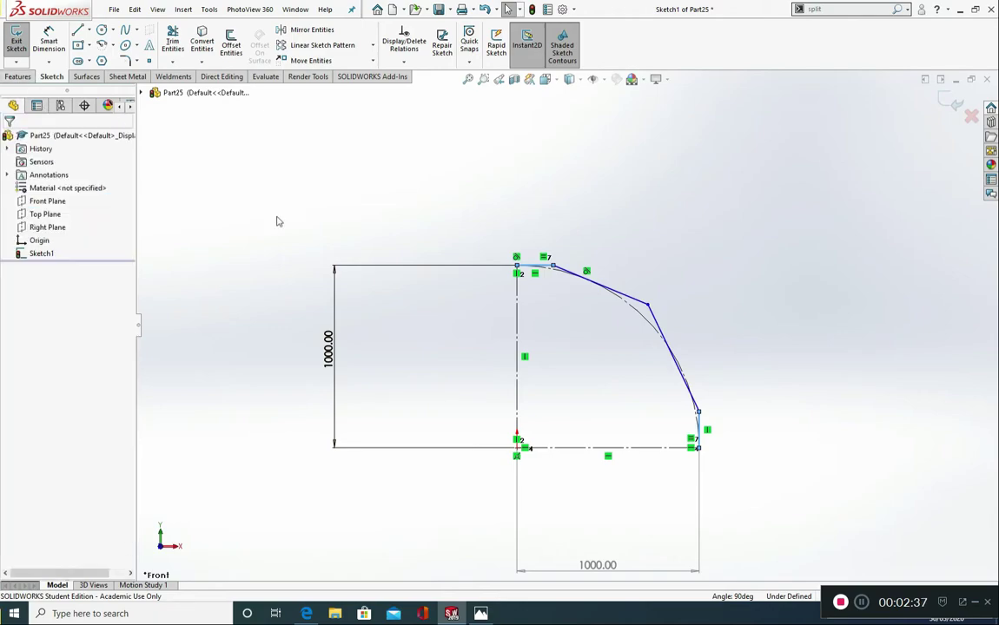
{"action": "left_click", "coordinate": [622, 293]}
{"action": "left_click", "coordinate": [661, 323], "text": "ctrl"}
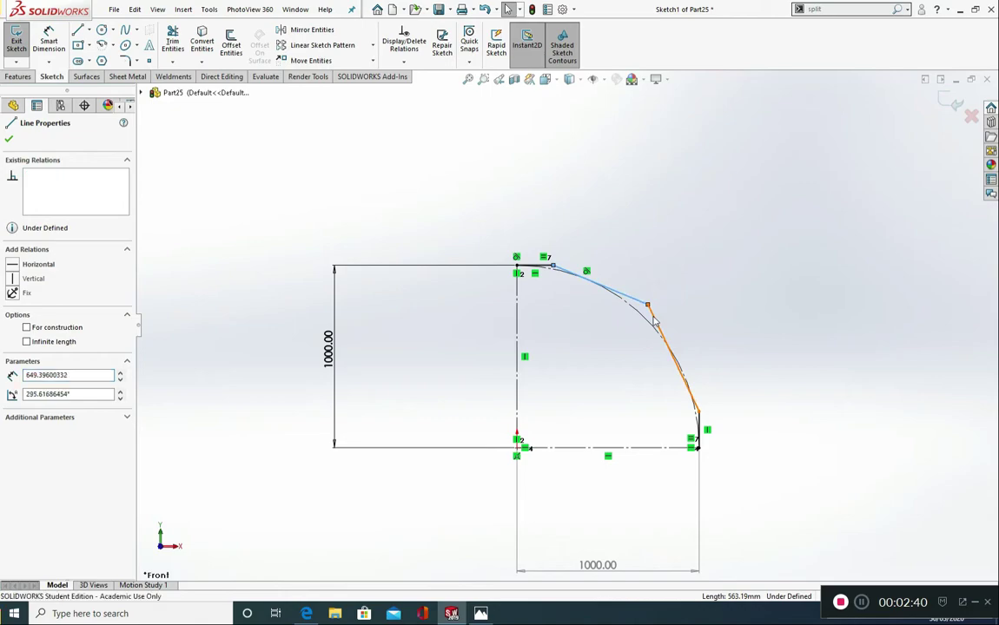
{"action": "left_click", "coordinate": [17, 403]}
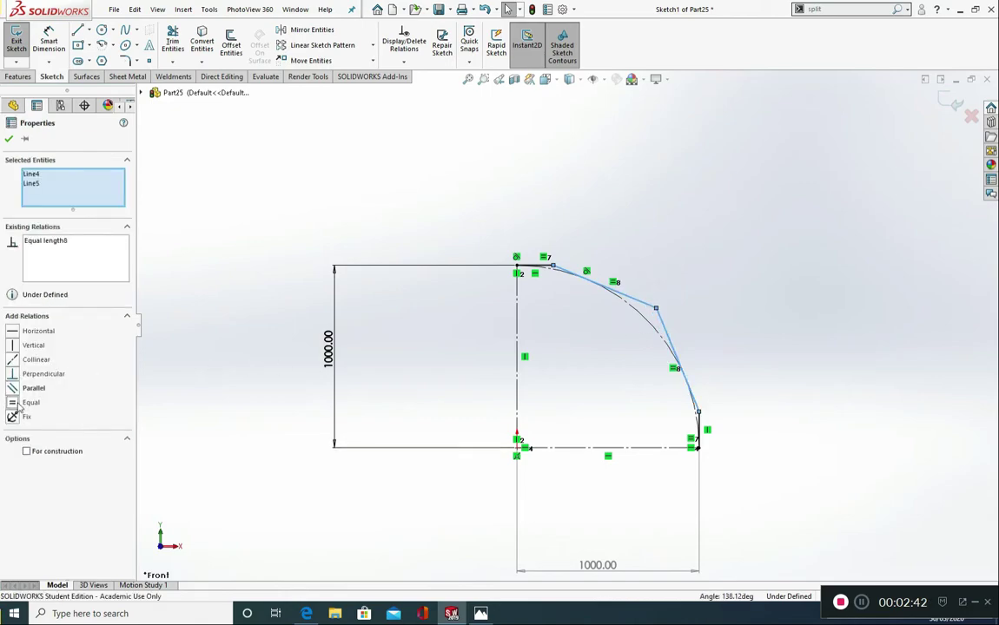
{"action": "left_click", "coordinate": [8, 141]}
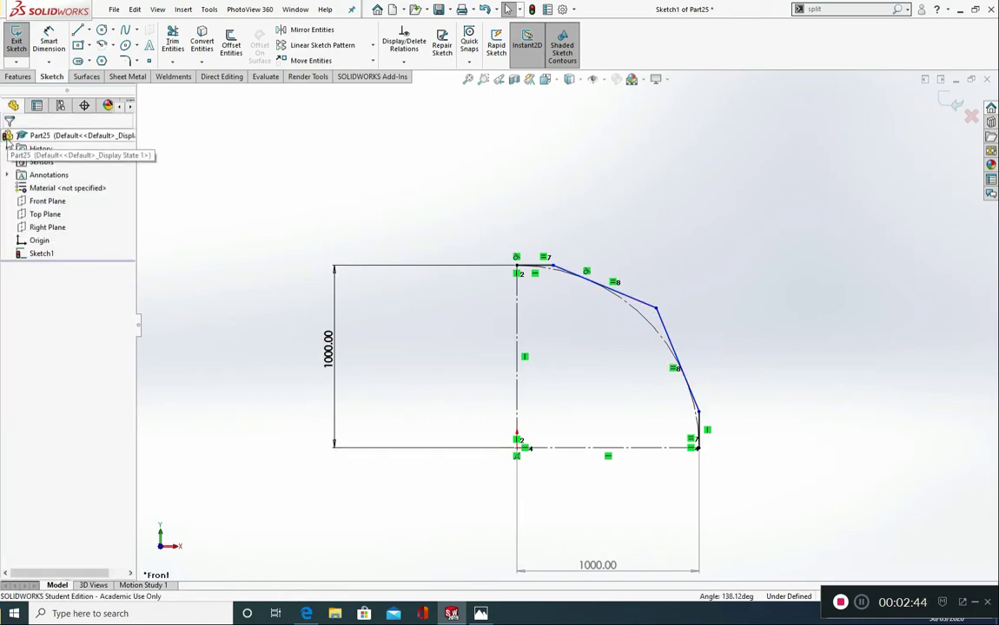
Step: Check the upper sloping line's tangency to the construction arc and add a Tangent relation between the arc and the lower sloping line
{"action": "scroll", "coordinate": [647, 339], "scroll_direction": "down", "scroll_amount": 4}
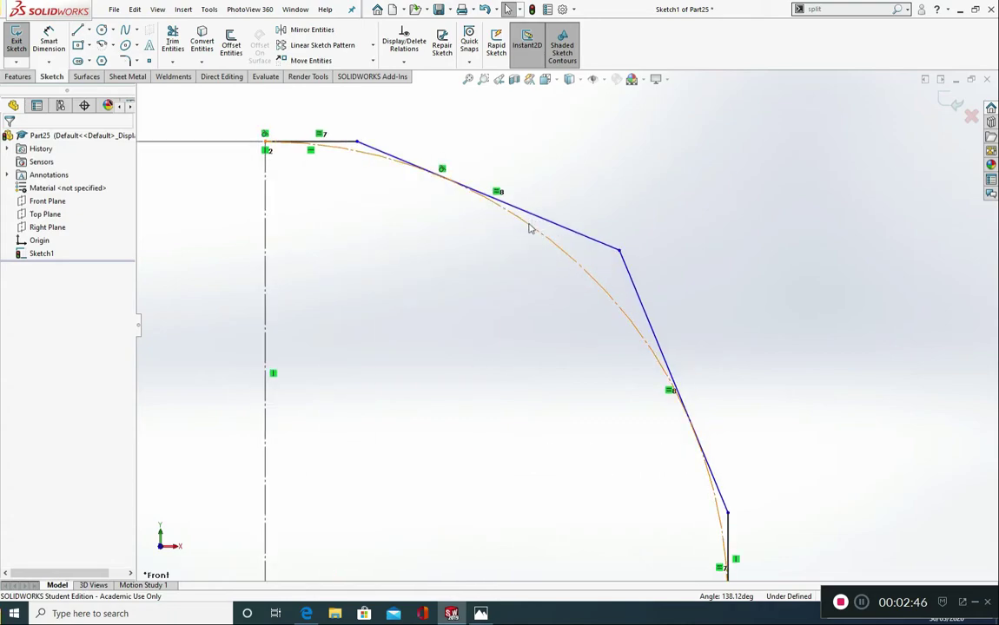
{"action": "left_click", "coordinate": [530, 228]}
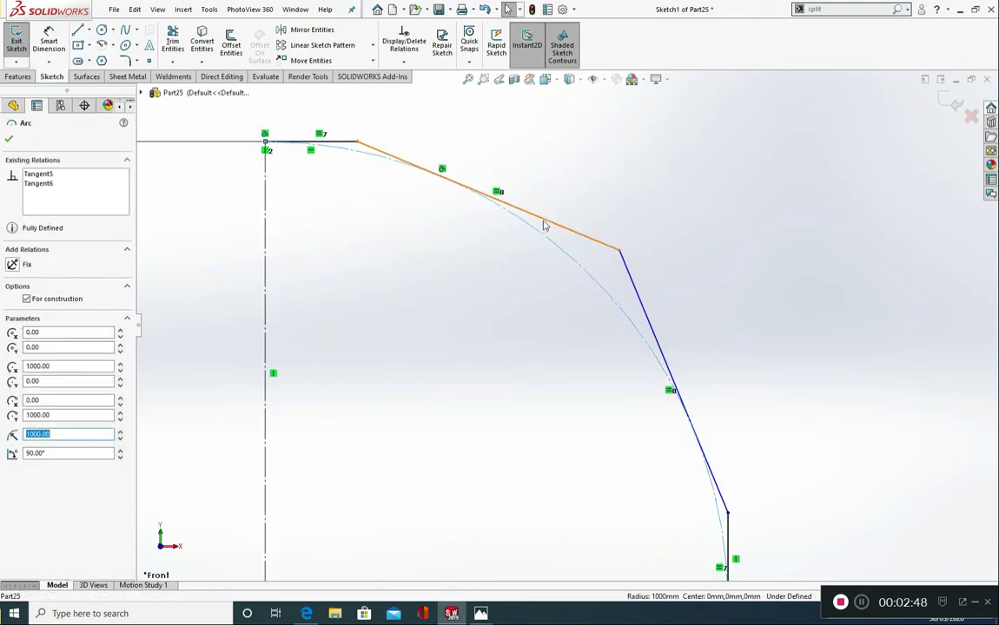
{"action": "left_click", "coordinate": [538, 221], "text": "ctrl"}
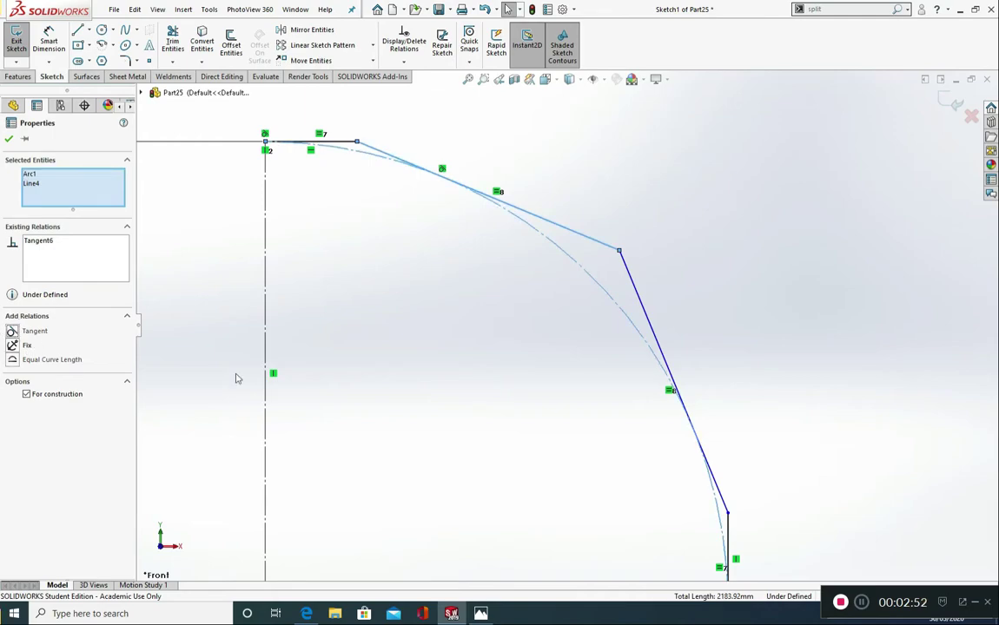
{"action": "left_click", "coordinate": [9, 139]}
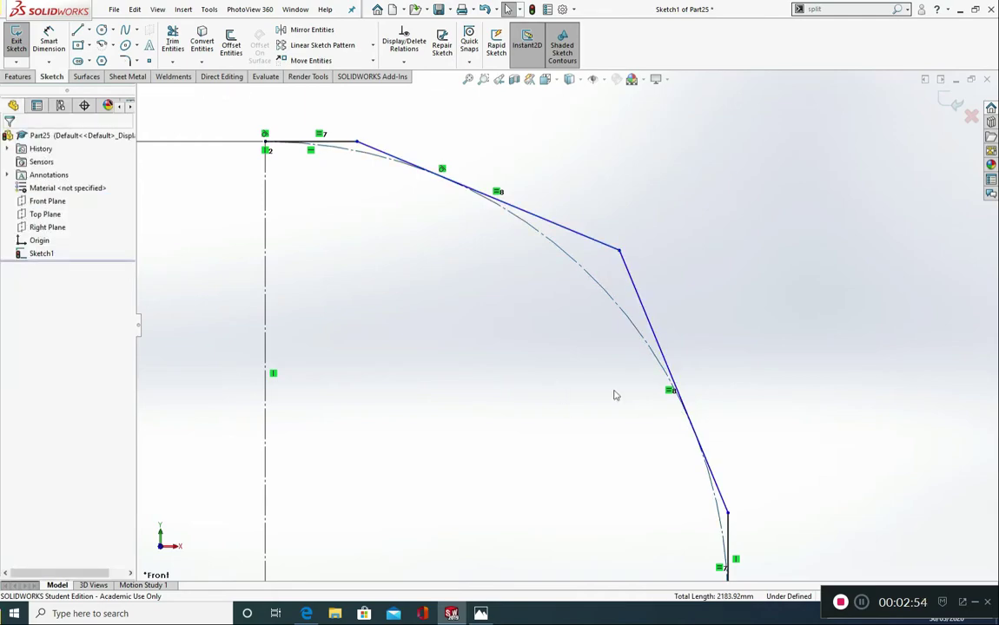
{"action": "left_click", "coordinate": [650, 347]}
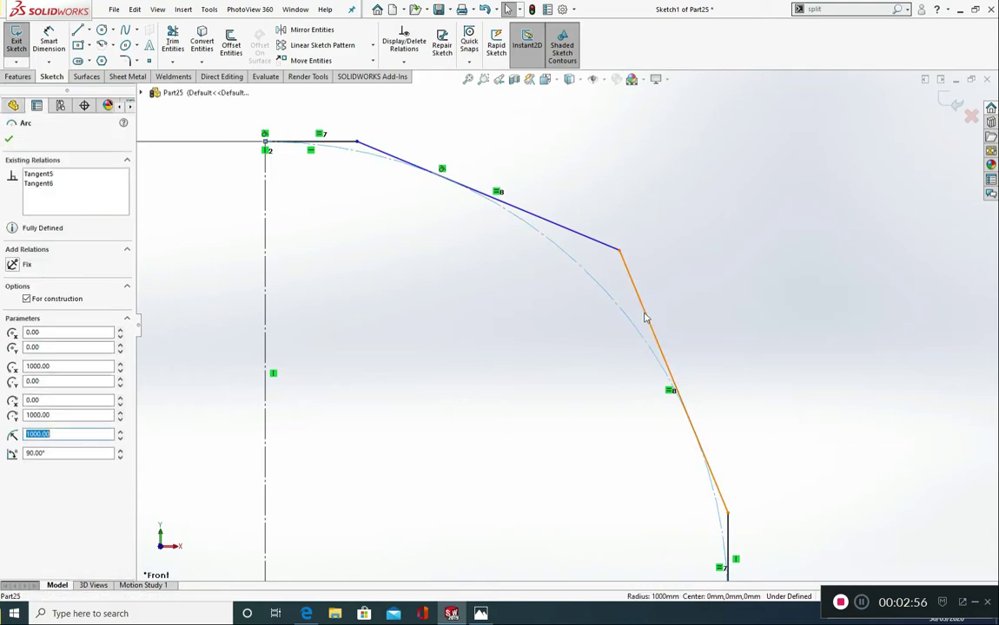
{"action": "left_click", "coordinate": [645, 317], "text": "ctrl"}
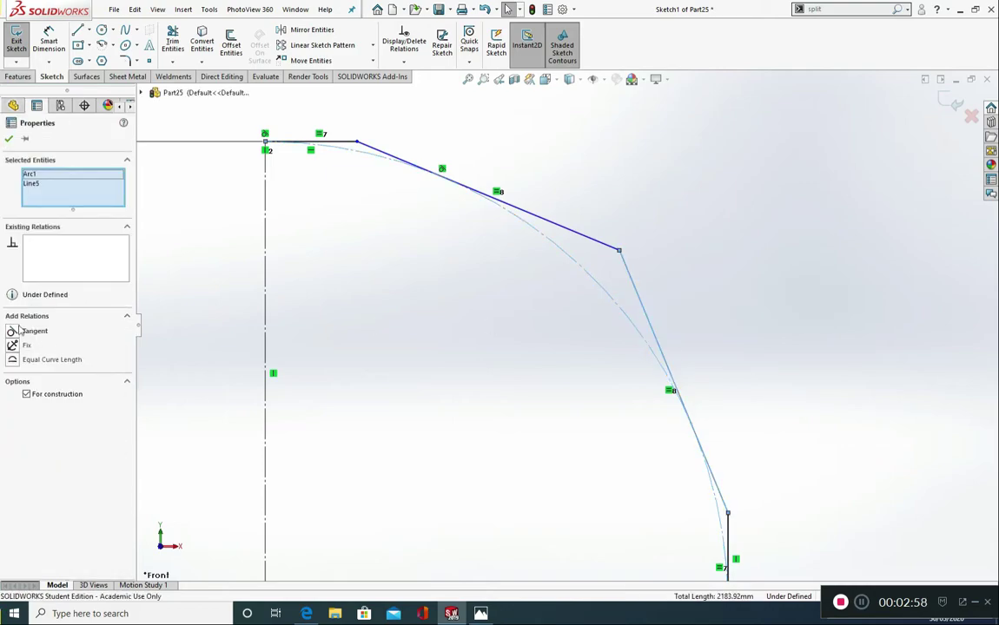
{"action": "left_click", "coordinate": [16, 332]}
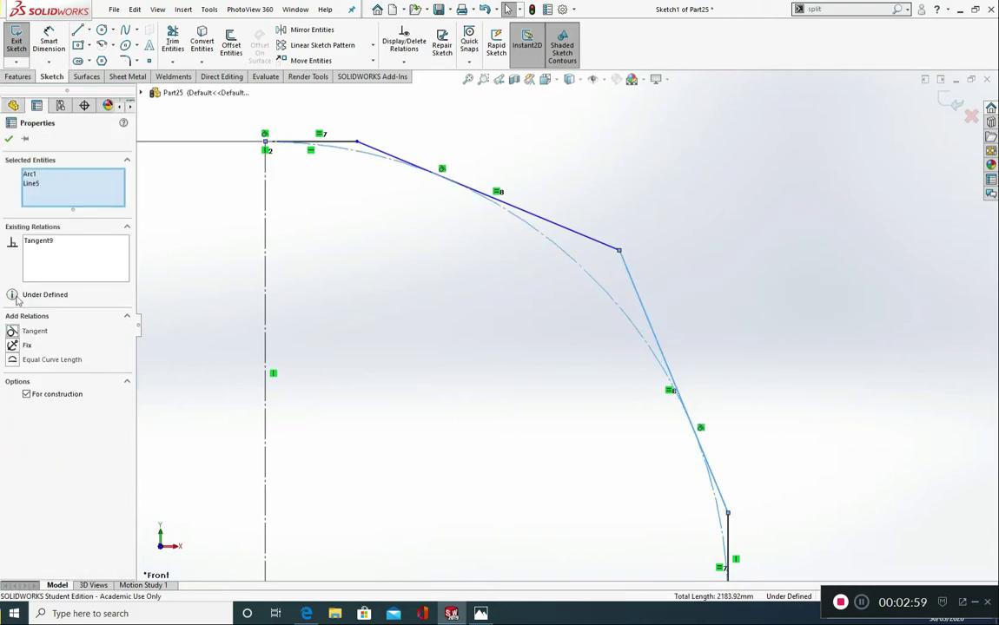
{"action": "left_click", "coordinate": [10, 140]}
Step: Dimension the top horizontal line, set its length to 300 mm, and exit the path sketch
{"action": "left_click", "coordinate": [48, 41]}
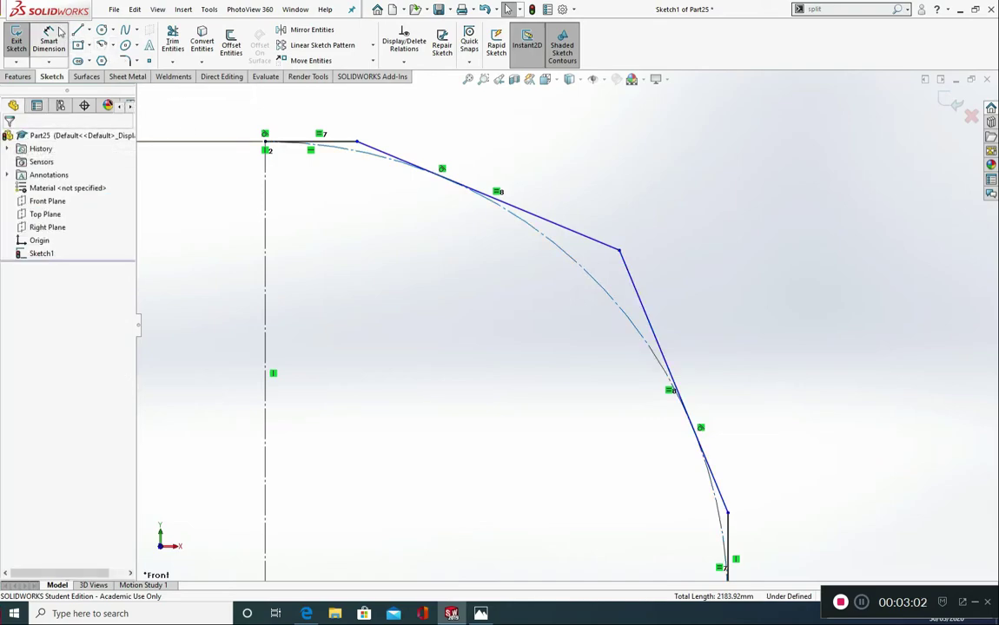
{"action": "left_click", "coordinate": [334, 141]}
{"action": "scroll", "coordinate": [334, 132], "scroll_direction": "up", "scroll_amount": 2}
{"action": "left_click", "coordinate": [380, 137]}
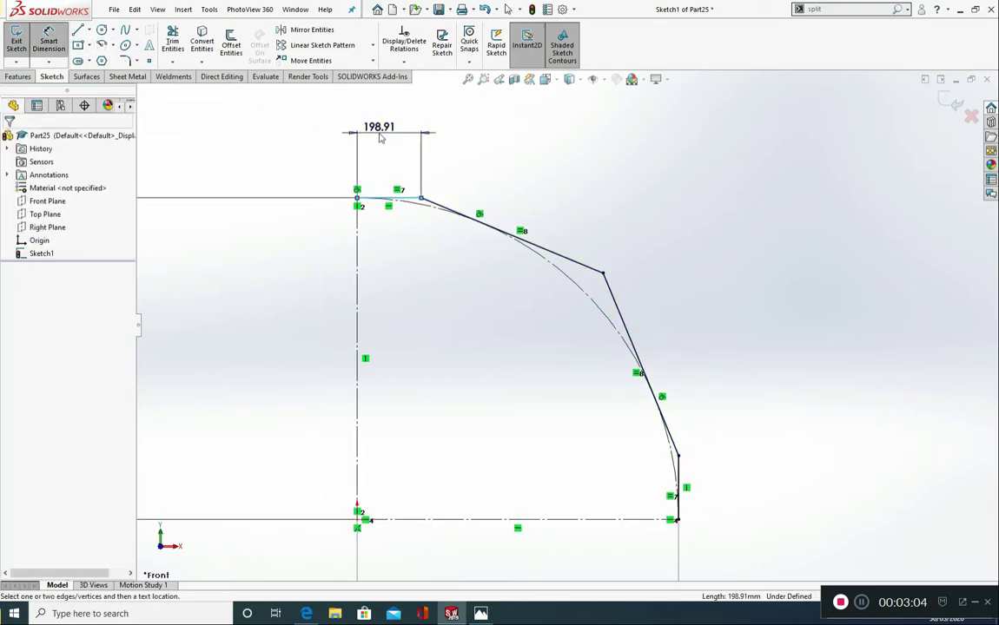
{"action": "type", "text": "300"}
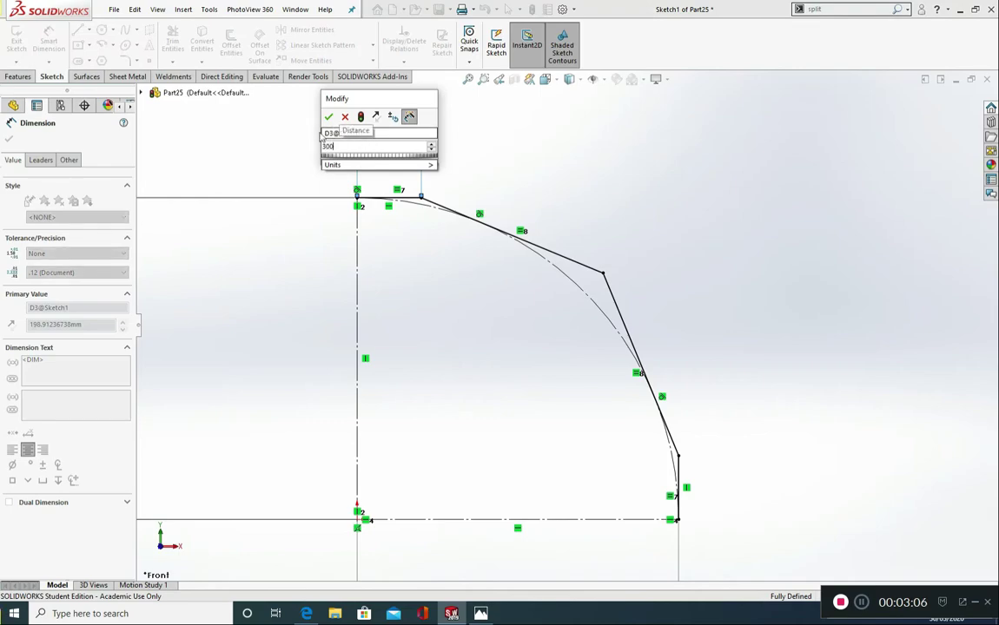
{"action": "left_click", "coordinate": [328, 117]}
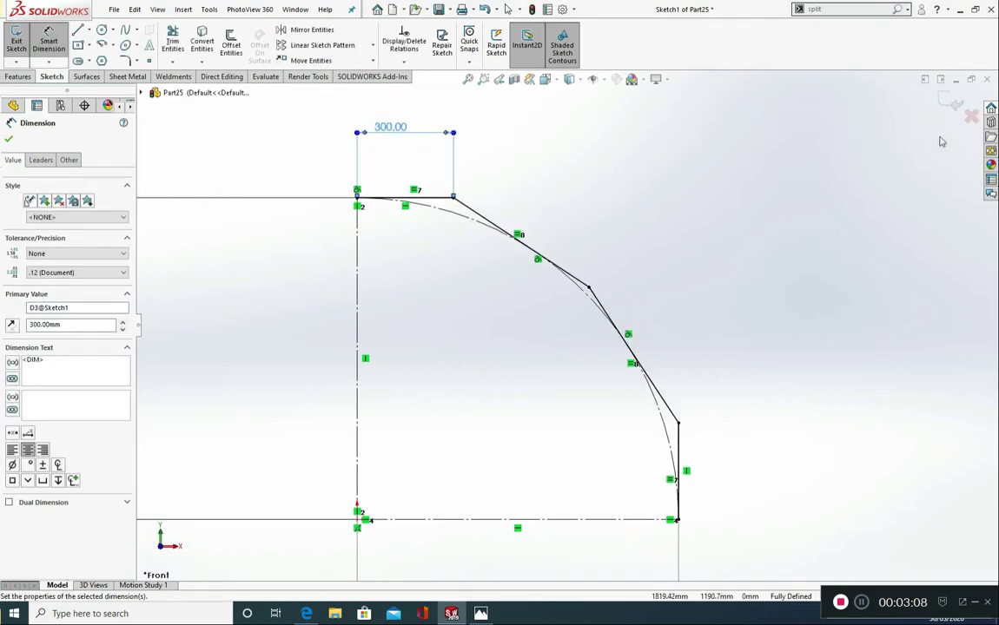
{"action": "left_click", "coordinate": [952, 104]}
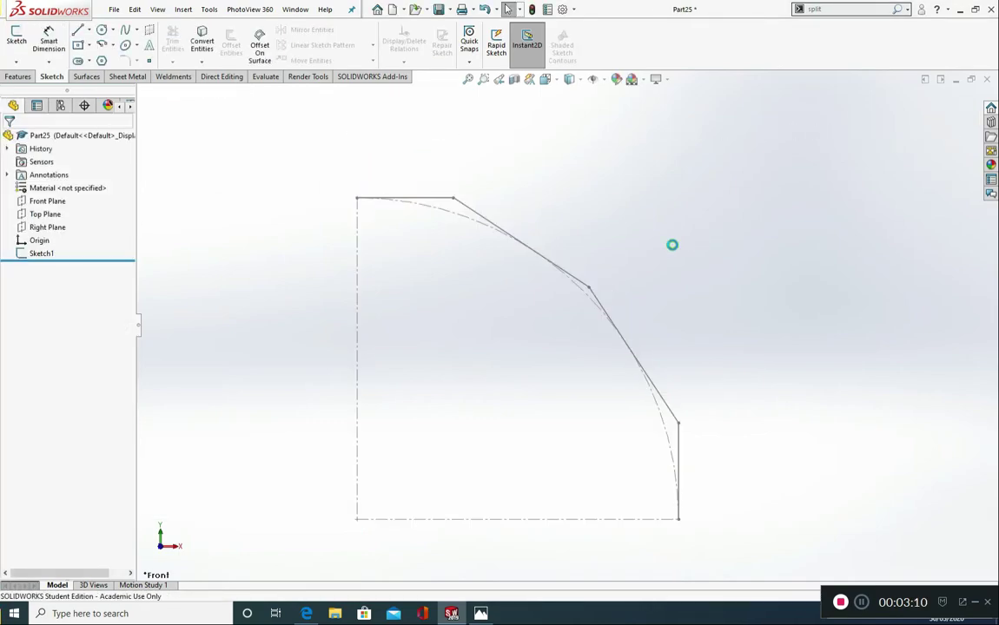
Step: Sketch a circle of about 71 mm radius on the Top Plane, centred on the lower-right endpoint of the segmented path
{"action": "left_click", "coordinate": [42, 214]}
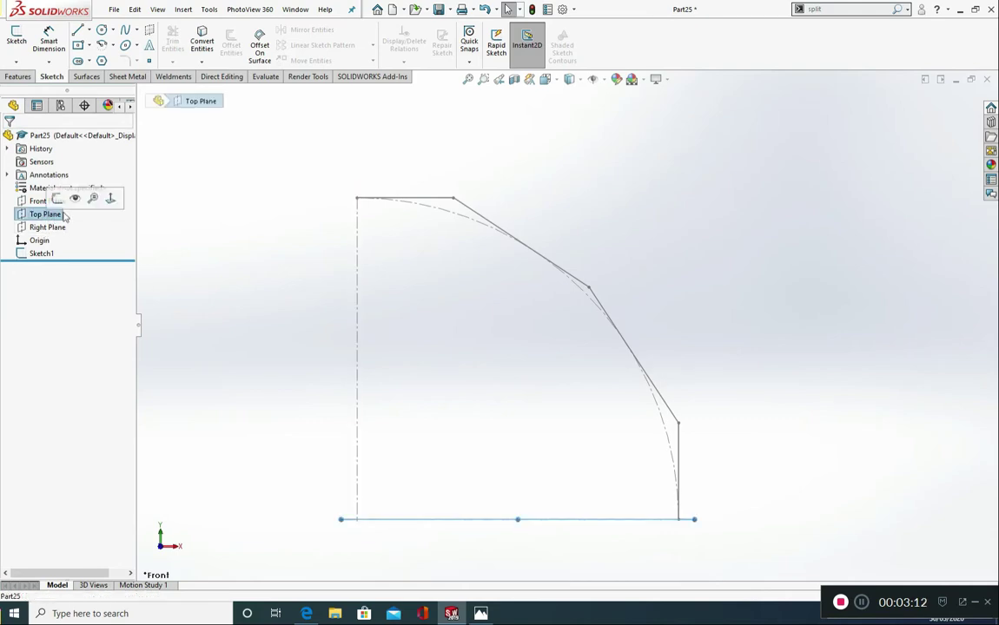
{"action": "left_click", "coordinate": [110, 200]}
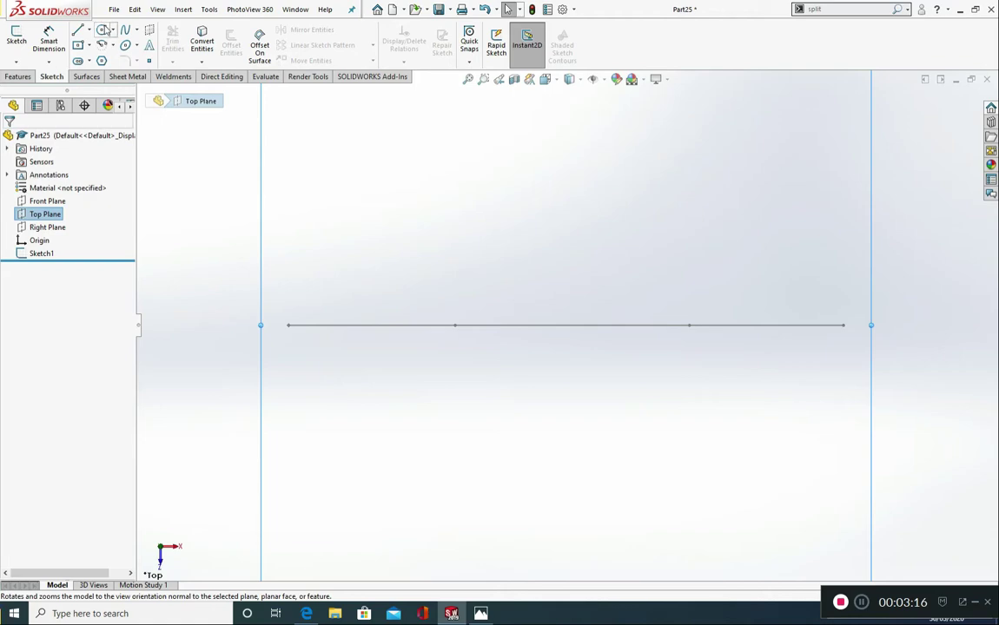
{"action": "left_click", "coordinate": [102, 30]}
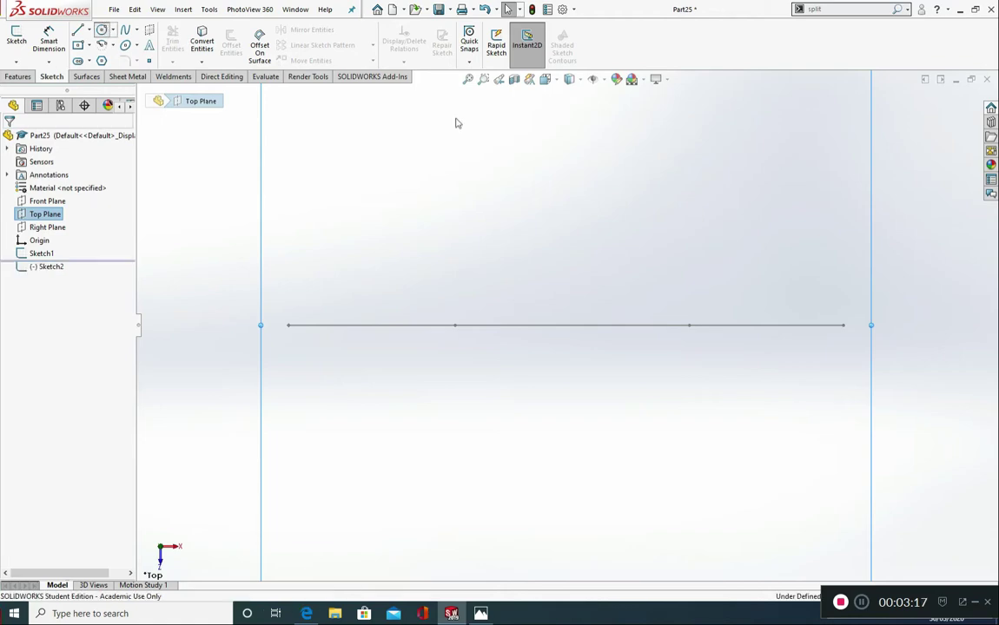
{"action": "left_click", "coordinate": [843, 326]}
{"action": "left_click", "coordinate": [869, 296]}
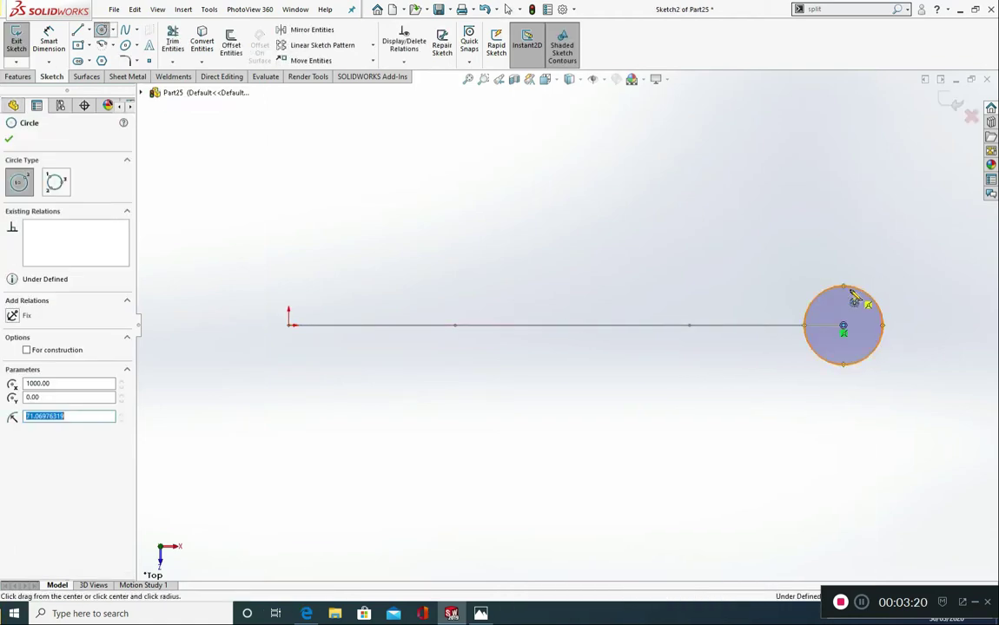
{"action": "middle_click_drag", "start_coordinate": [880, 409], "coordinate": [876, 332]}
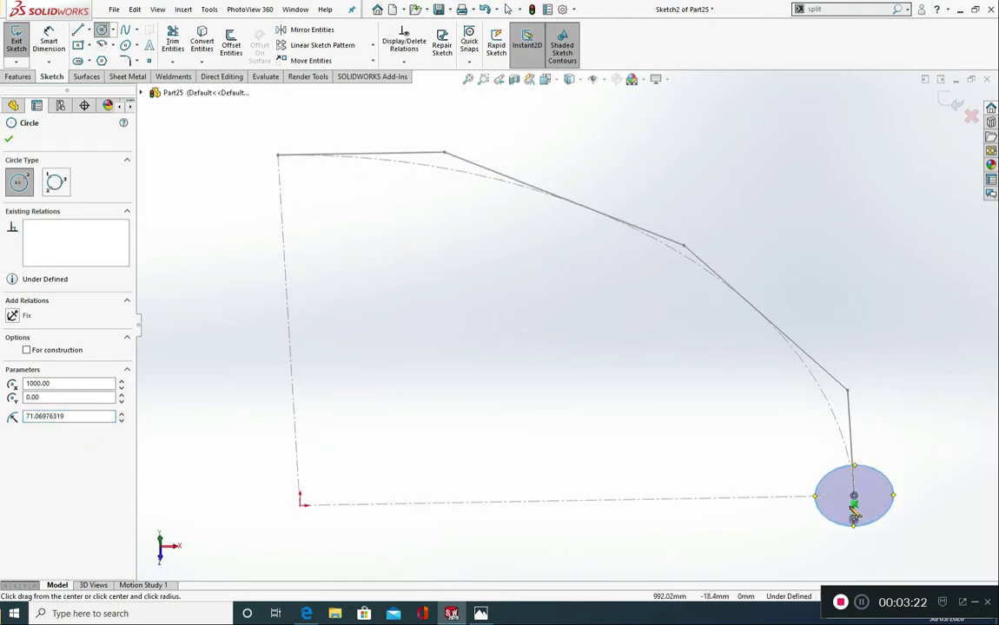
{"action": "key", "text": "Escape"}
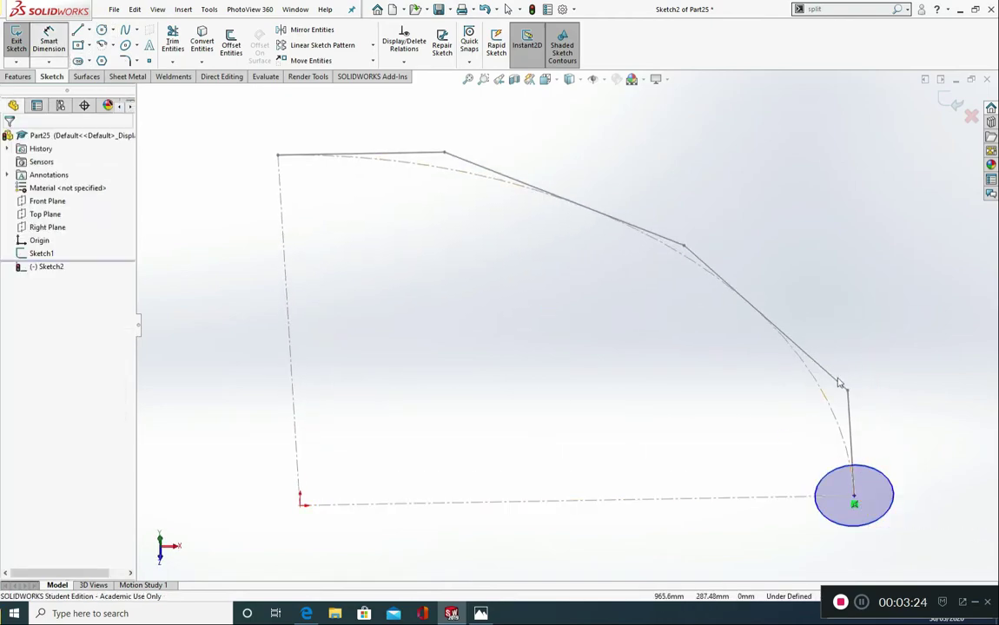
Step: Dimension the circle's diameter as 400 mm and exit the profile sketch
{"action": "left_click", "coordinate": [876, 474]}
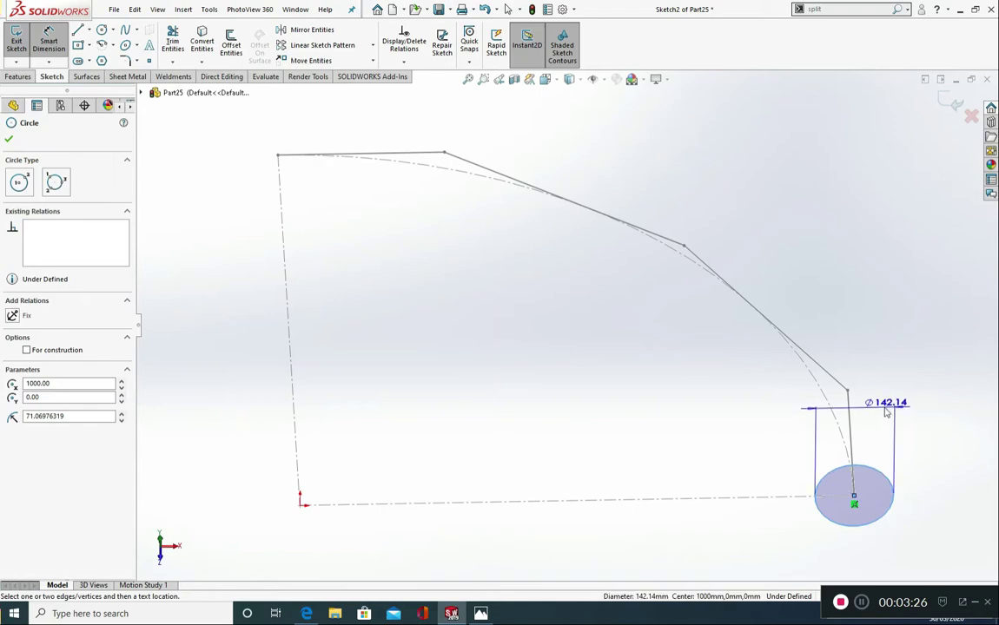
{"action": "left_click", "coordinate": [885, 409]}
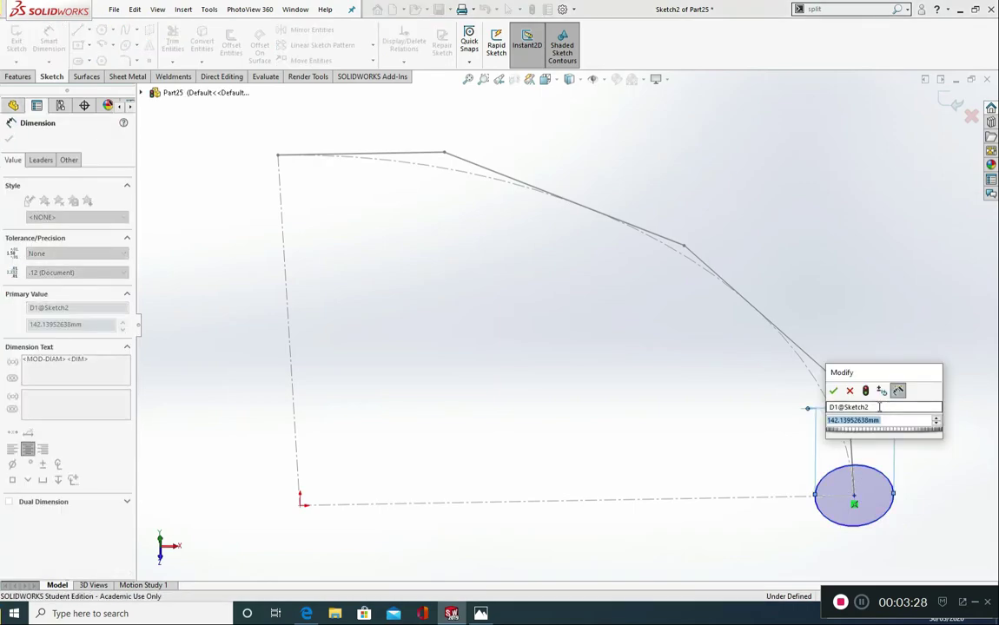
{"action": "type", "text": "400"}
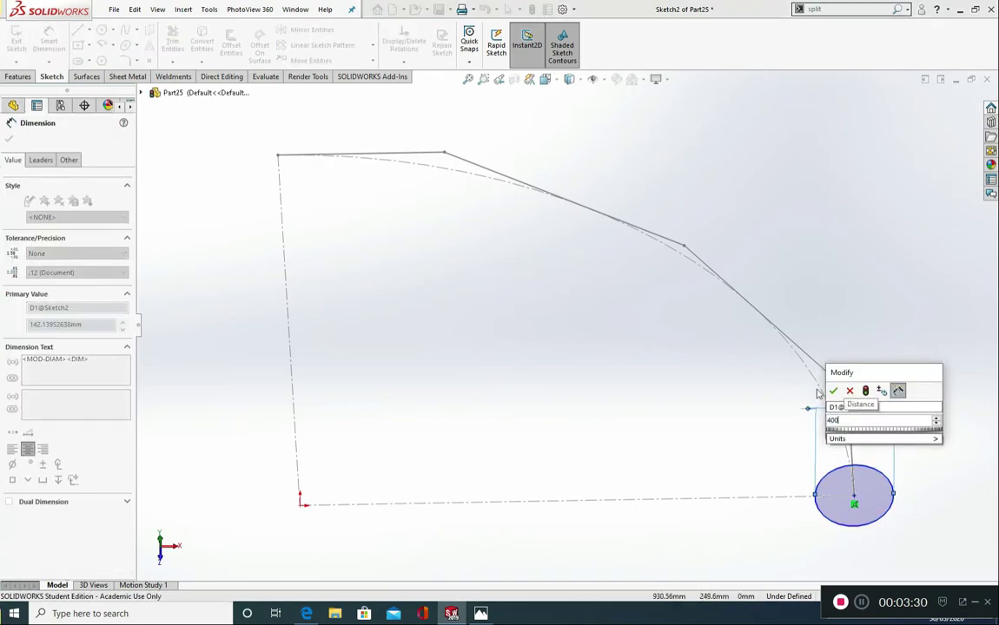
{"action": "left_click", "coordinate": [834, 392]}
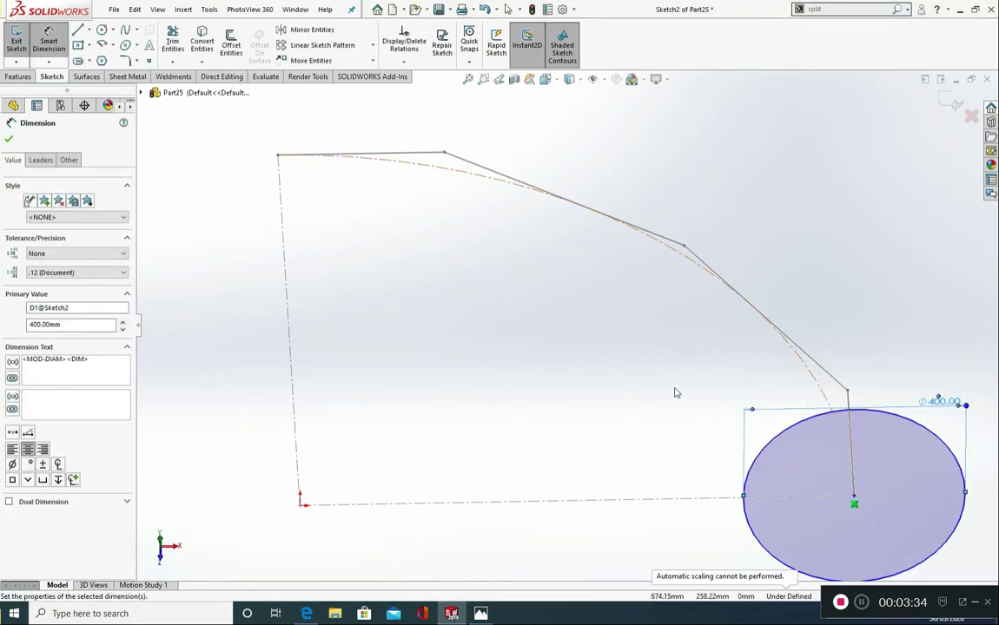
{"action": "key", "text": "z"}
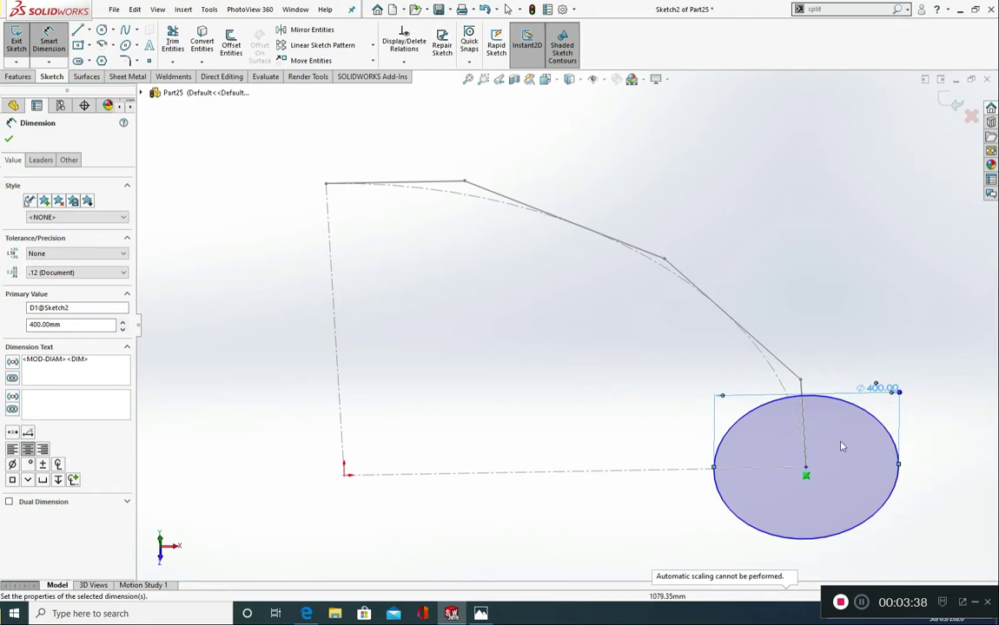
{"action": "left_click", "coordinate": [9, 139]}
{"action": "left_click", "coordinate": [951, 104]}
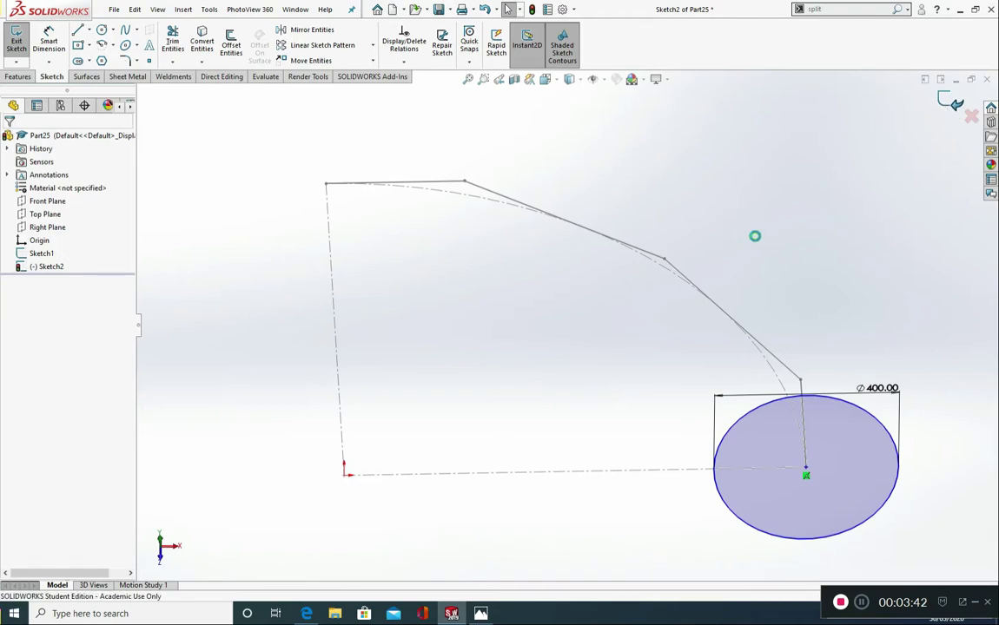
Step: Create a swept boss using the 400 mm circle sketch as the profile and the four-line segmented sketch as the path
{"action": "left_click", "coordinate": [17, 77]}
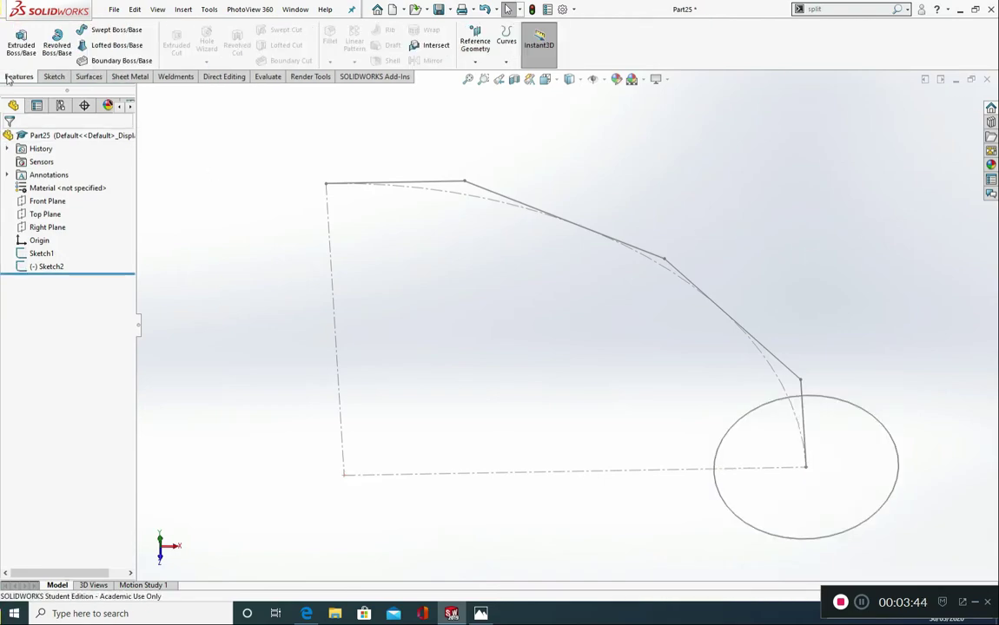
{"action": "left_click", "coordinate": [108, 33]}
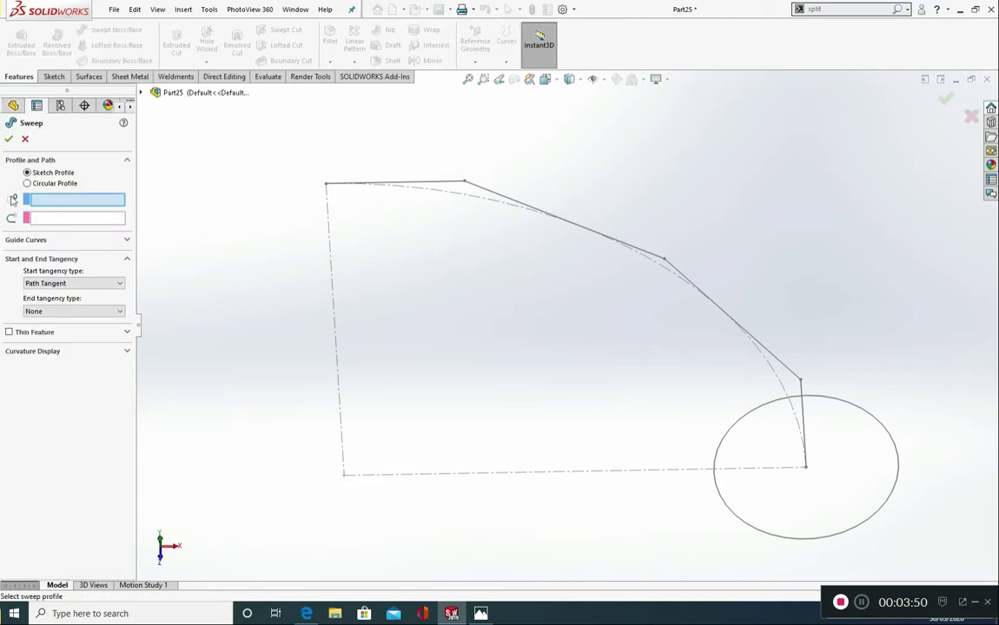
{"action": "left_click", "coordinate": [857, 412]}
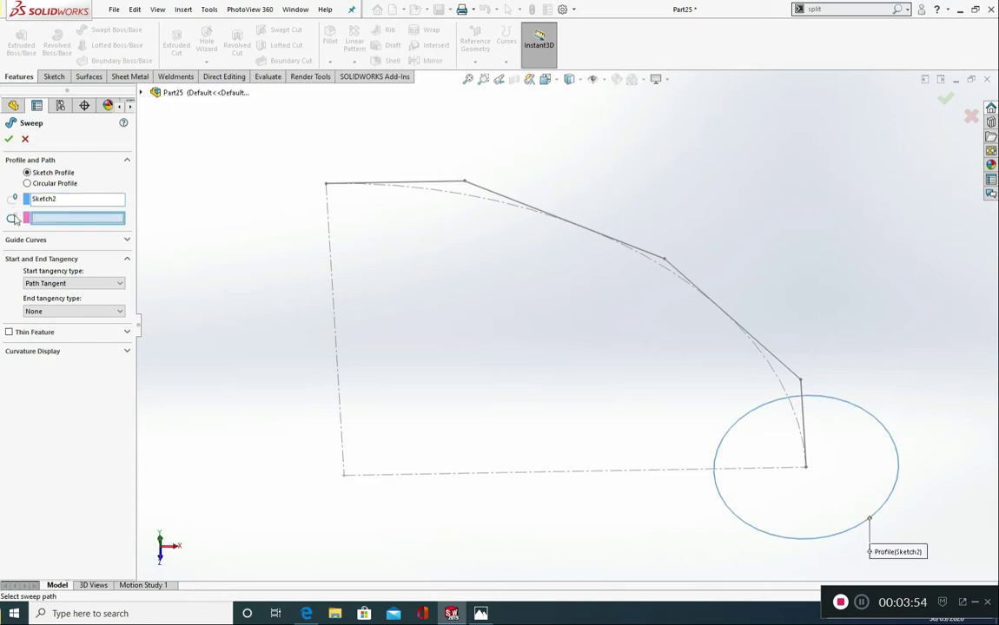
{"action": "left_click", "coordinate": [490, 197]}
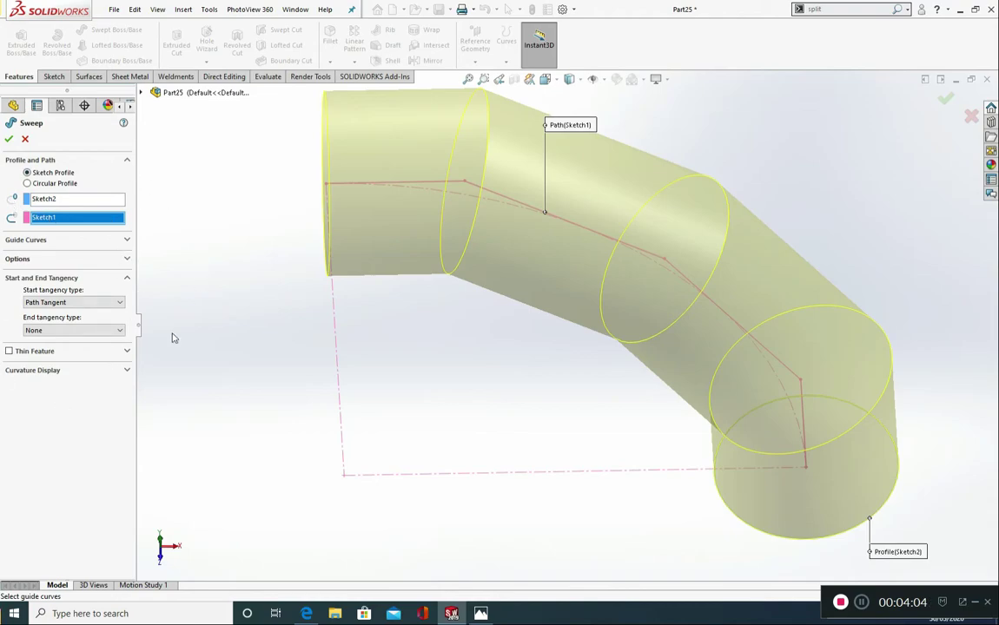
{"action": "left_click", "coordinate": [10, 139]}
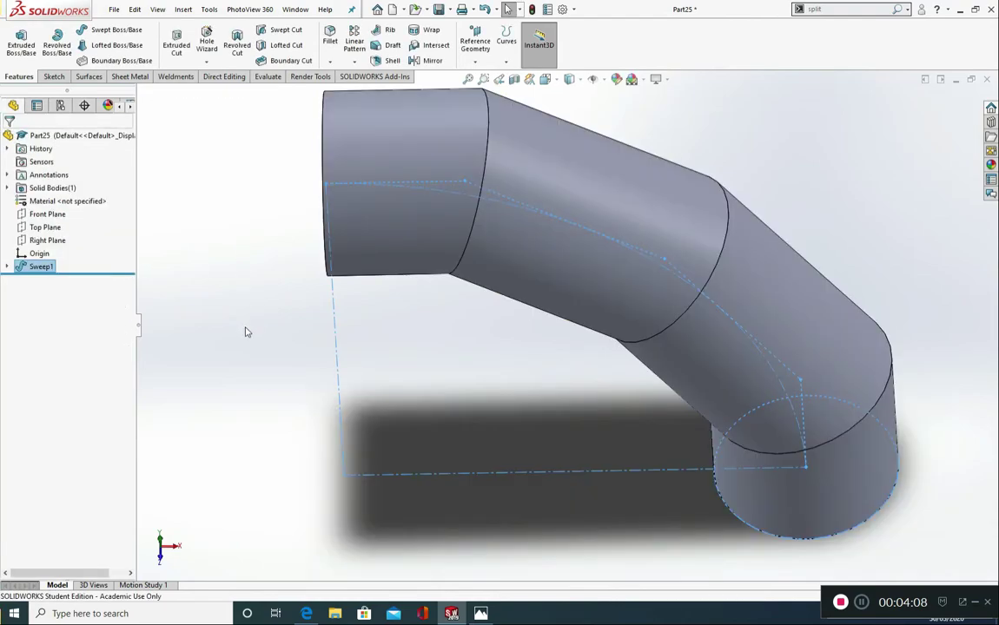
Step: Examine the swept elbow from several angles, checking its individual segments and both end faces
{"action": "scroll", "coordinate": [263, 341], "scroll_direction": "down", "scroll_amount": 4}
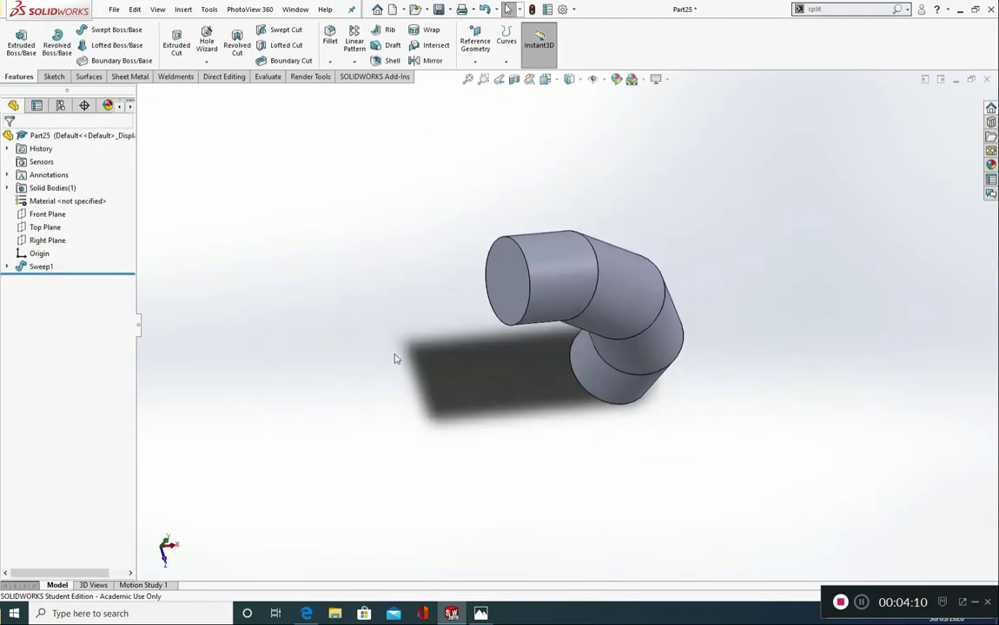
{"action": "mouse_move", "coordinate": [397, 352]}
{"action": "middle_mouse_down"}
{"action": "mouse_move", "coordinate": [422, 287]}
{"action": "mouse_move", "coordinate": [373, 275]}
{"action": "mouse_move", "coordinate": [457, 225]}
{"action": "middle_mouse_up"}
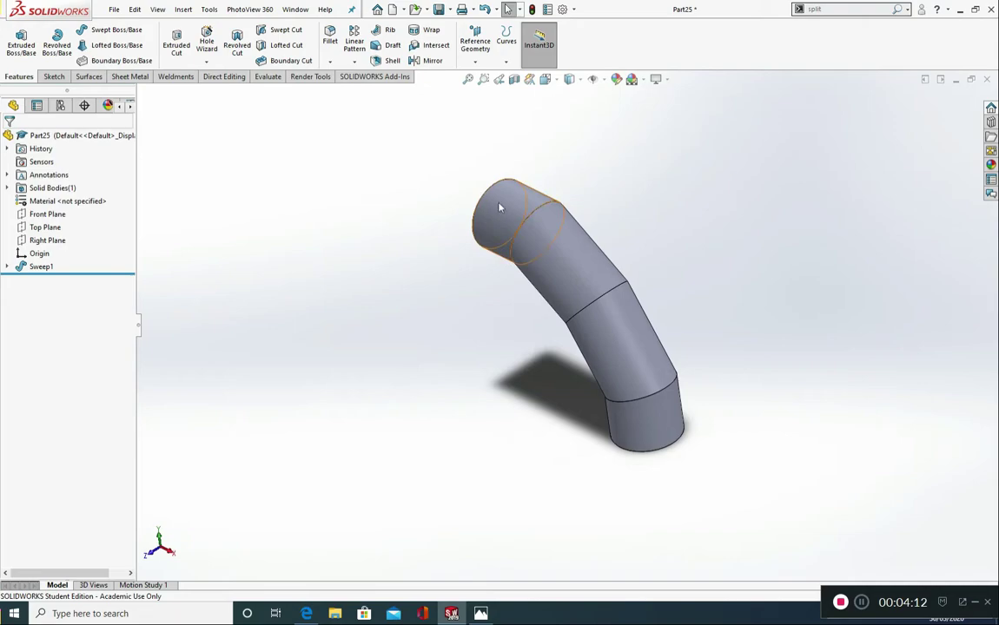
{"action": "left_click", "coordinate": [534, 239]}
{"action": "left_click", "coordinate": [598, 337]}
{"action": "left_click", "coordinate": [647, 418]}
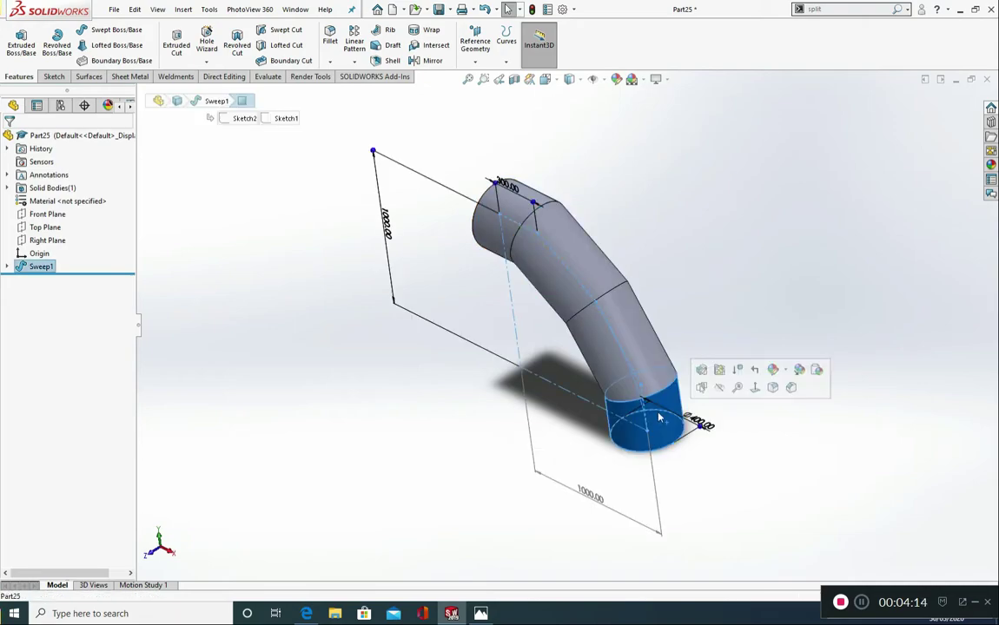
{"action": "left_click", "coordinate": [356, 382]}
{"action": "middle_click_drag", "start_coordinate": [356, 382], "coordinate": [764, 301]}
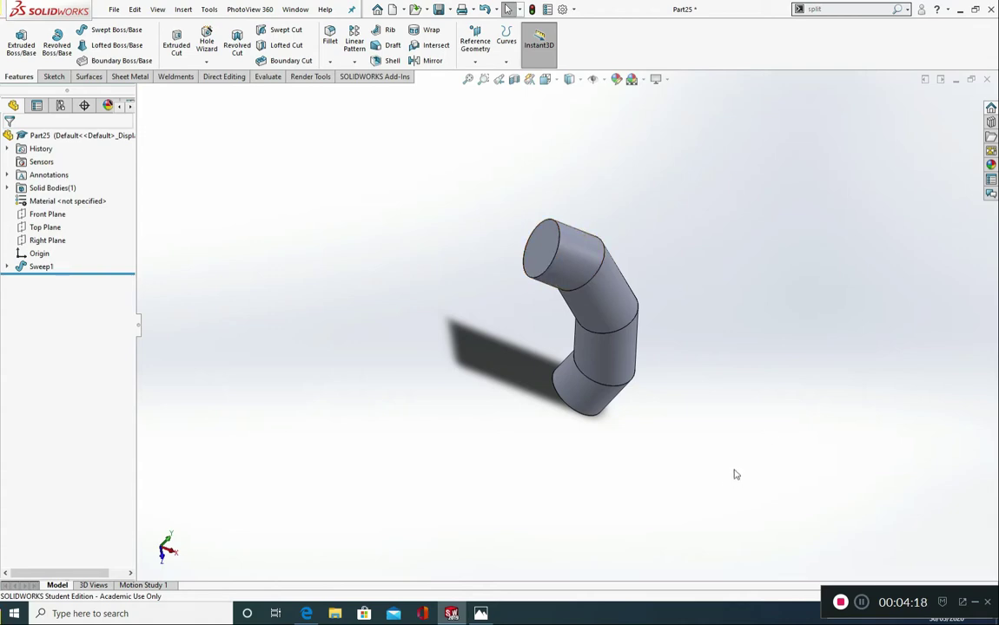
{"action": "middle_click_drag", "start_coordinate": [621, 434], "coordinate": [547, 531]}
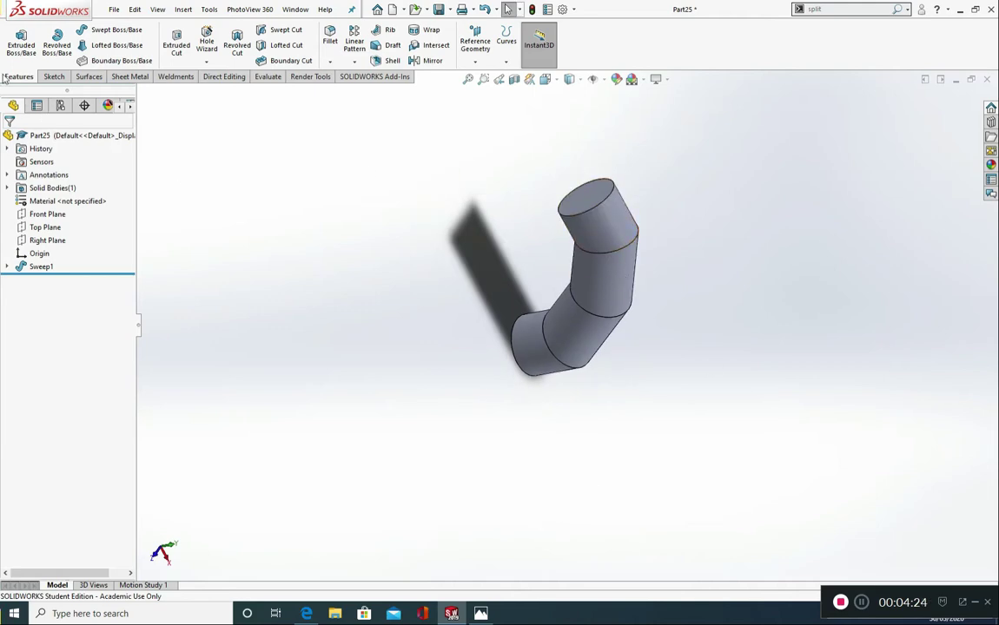
Step: Shell the elbow to a 3 mm wall thickness, removing the end face of the upper horizontal segment
{"action": "left_click", "coordinate": [389, 61]}
{"action": "middle_click_drag", "start_coordinate": [731, 268], "coordinate": [613, 261]}
{"action": "left_click", "coordinate": [582, 265]}
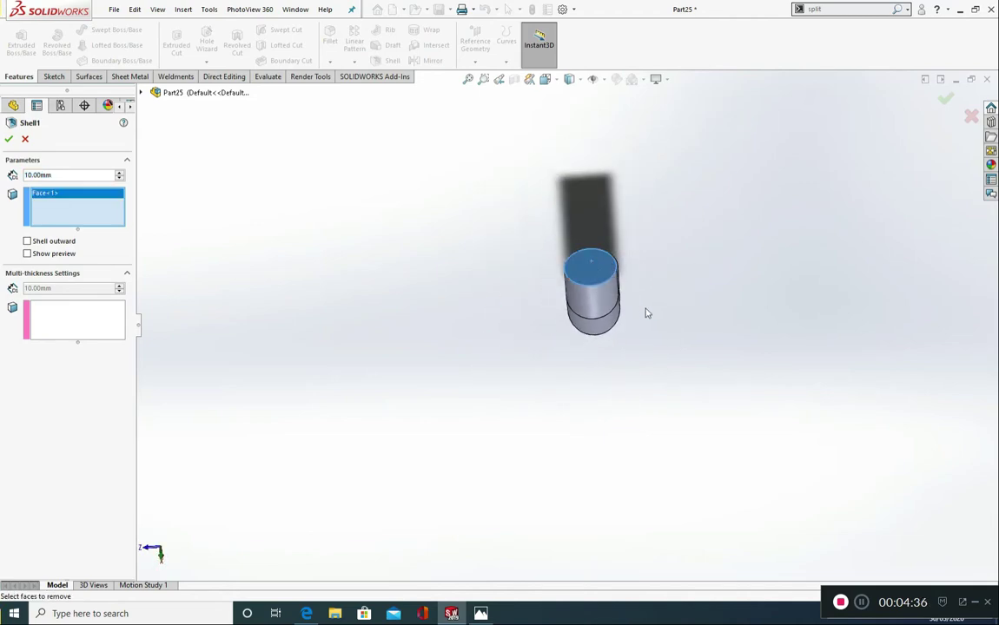
{"action": "middle_click_drag", "start_coordinate": [646, 312], "coordinate": [734, 252]}
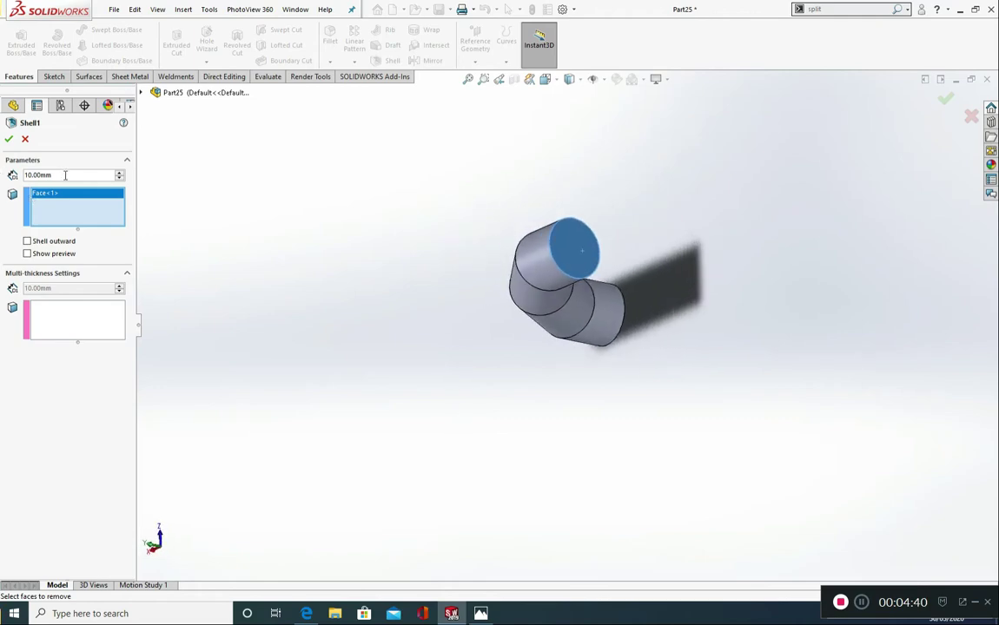
{"action": "left_click", "coordinate": [65, 175]}
{"action": "type", "text": "3"}
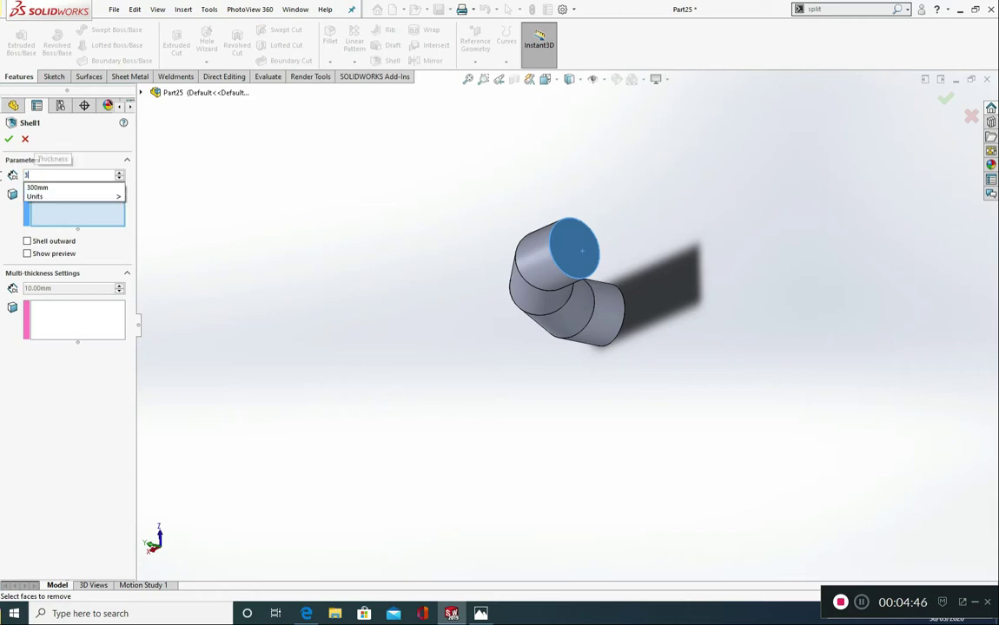
{"action": "key", "text": "Tab"}
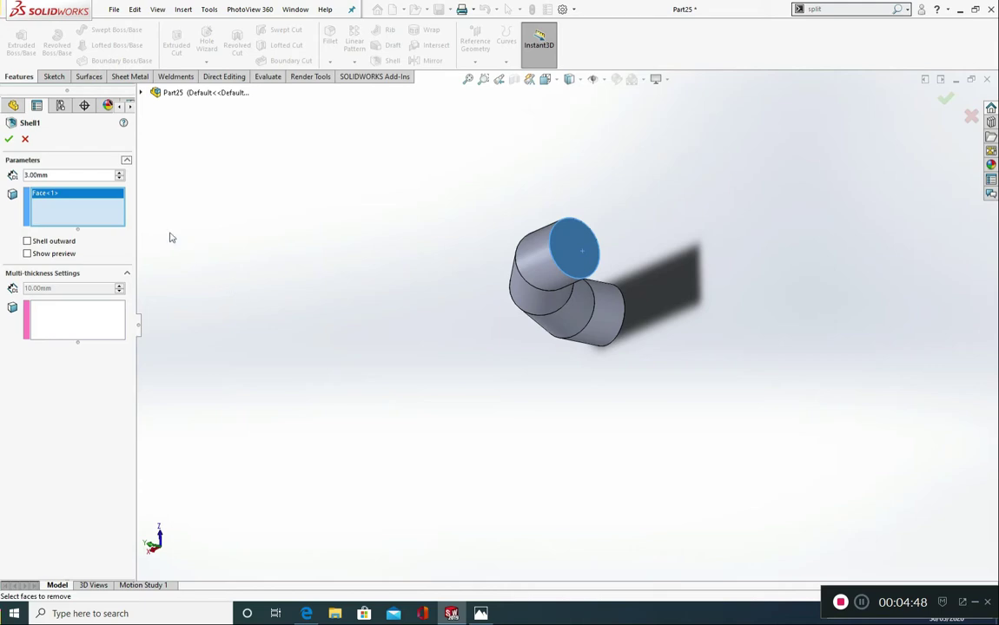
{"action": "left_click", "coordinate": [8, 136]}
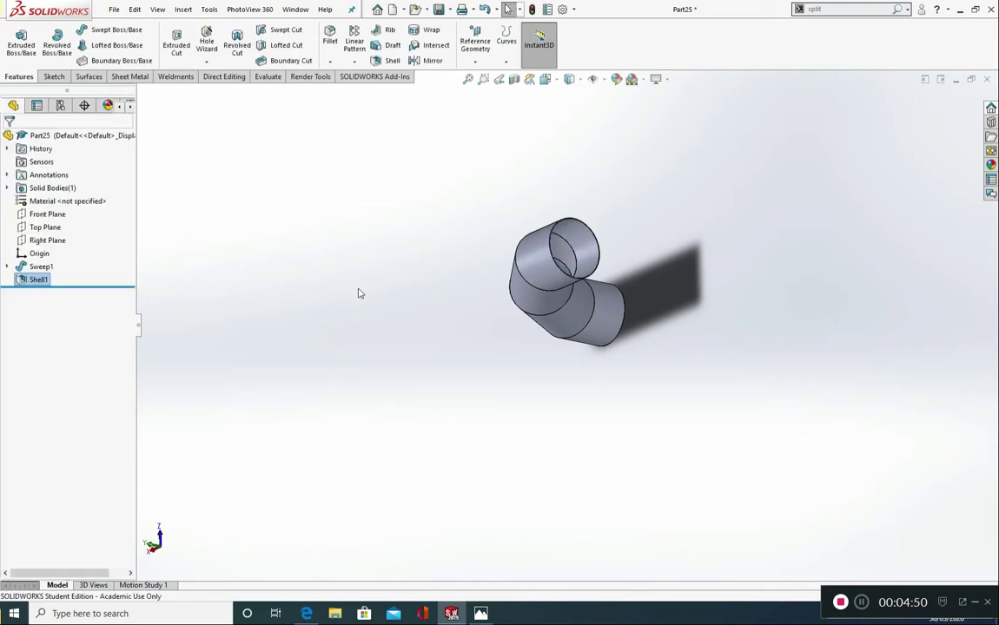
Step: Inspect the shelled elbow's interior with section views at the Front Plane, 216 mm from the Top Plane and 1025 mm from the Right Plane
{"action": "key", "text": "ctrl+7"}
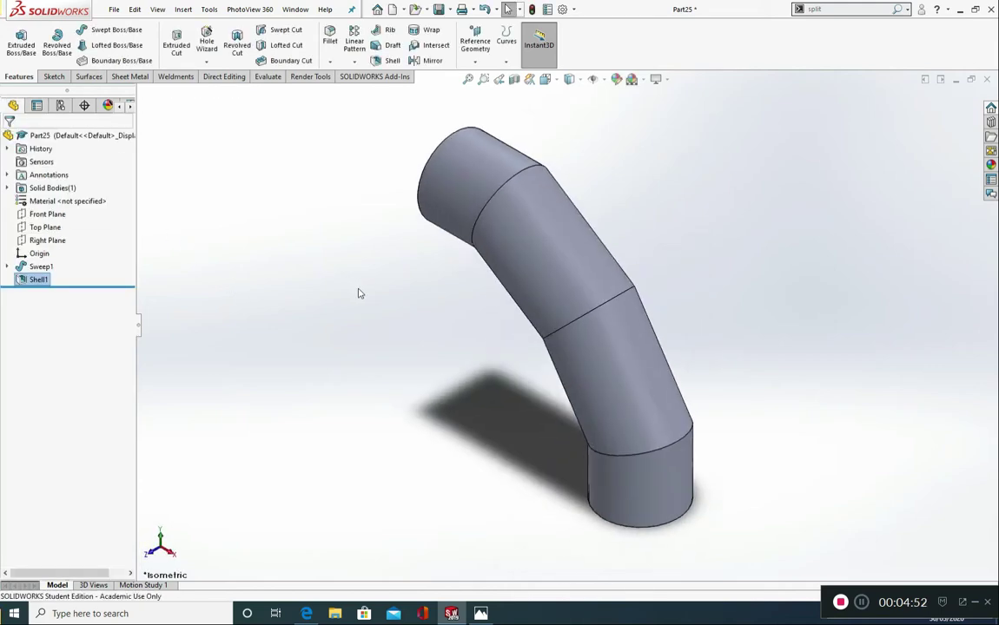
{"action": "left_click", "coordinate": [514, 79]}
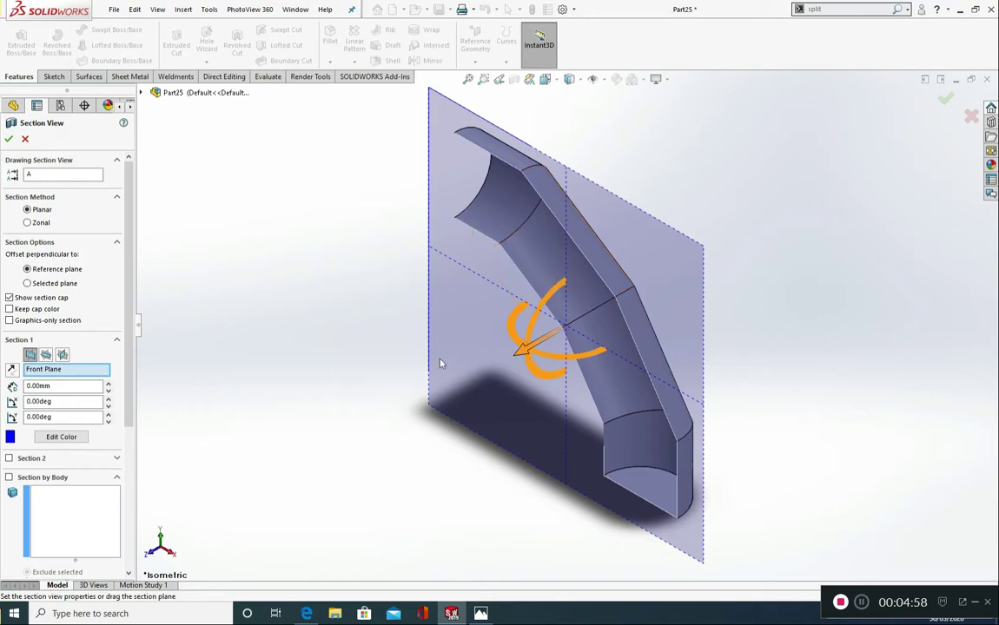
{"action": "left_click", "coordinate": [45, 356]}
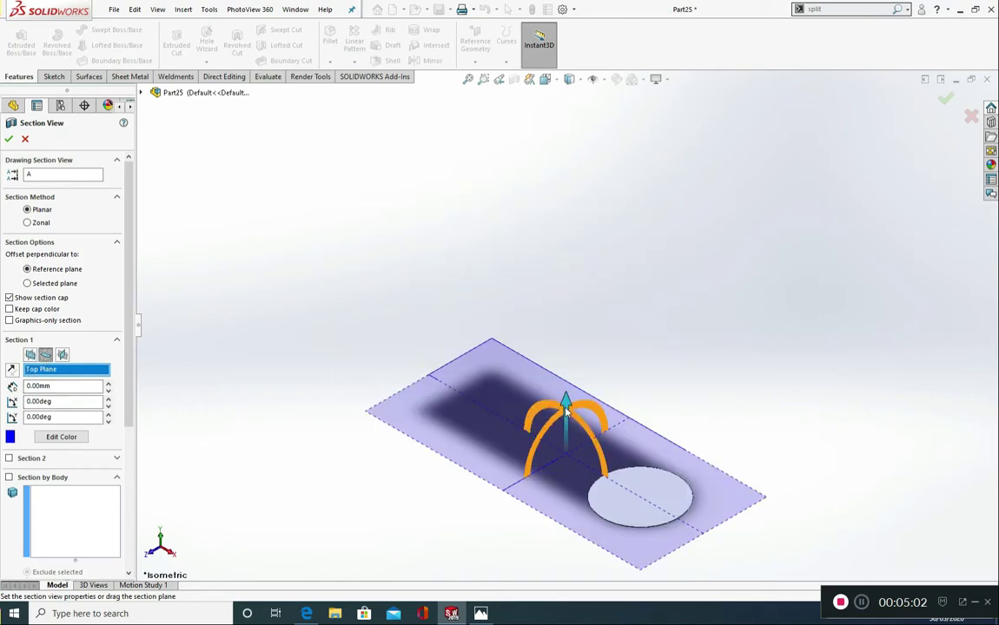
{"action": "left_click_drag", "start_coordinate": [566, 401], "coordinate": [552, 374]}
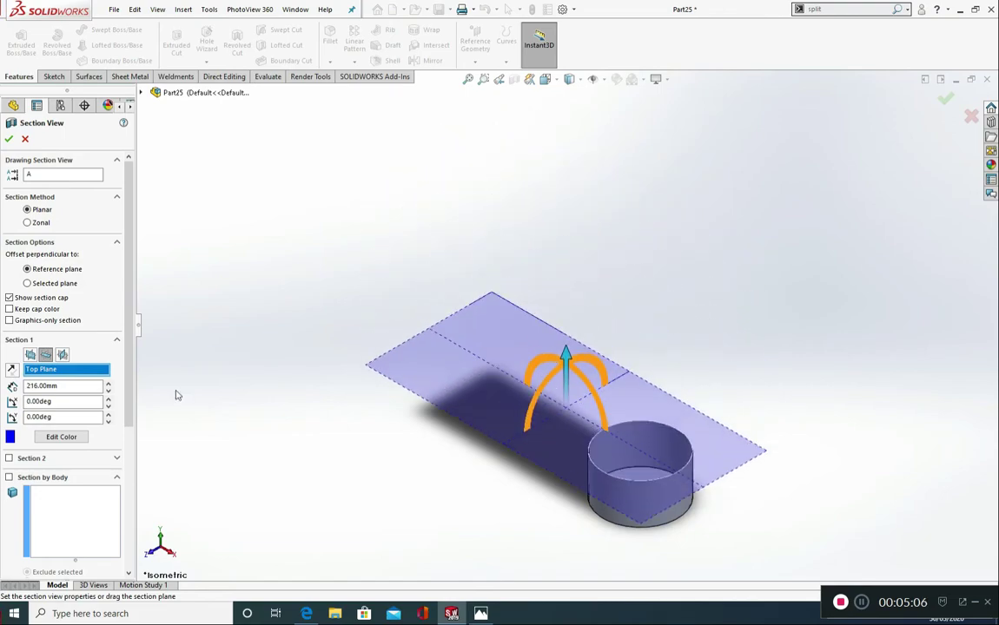
{"action": "left_click", "coordinate": [62, 355]}
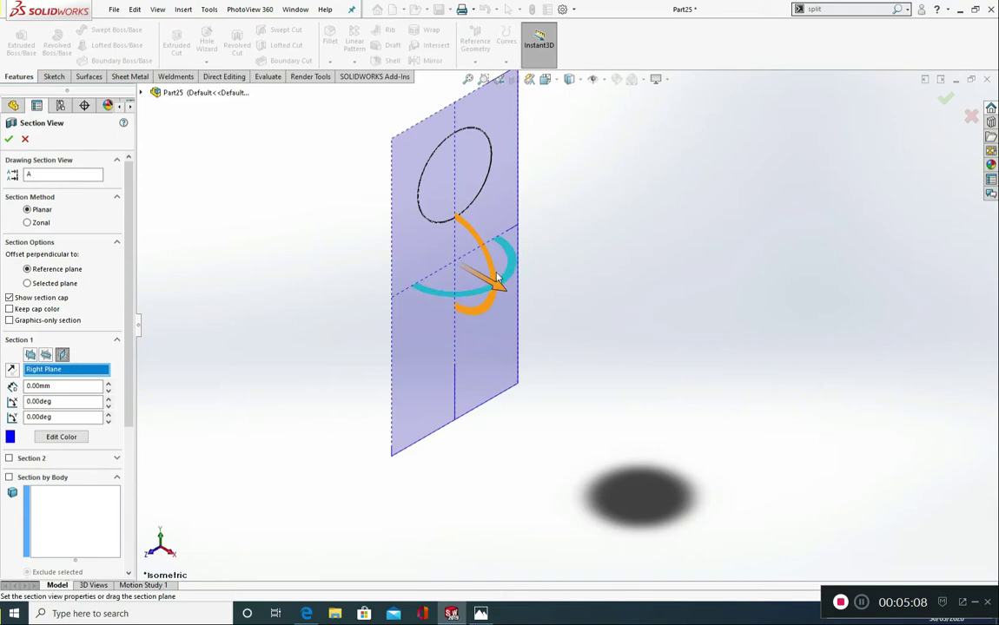
{"action": "left_click_drag", "start_coordinate": [499, 287], "coordinate": [703, 395]}
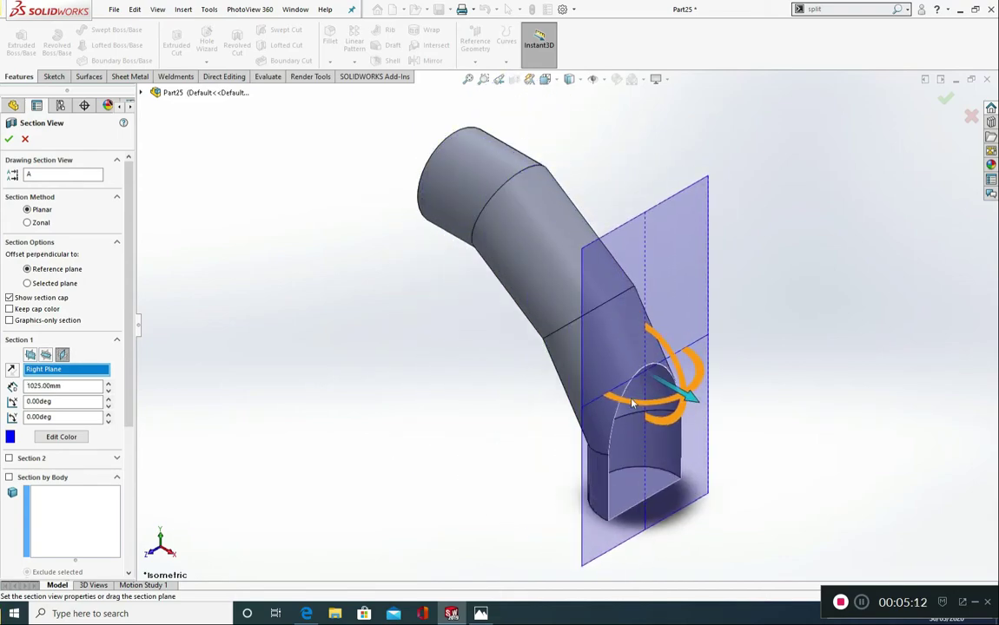
{"action": "left_click", "coordinate": [25, 139]}
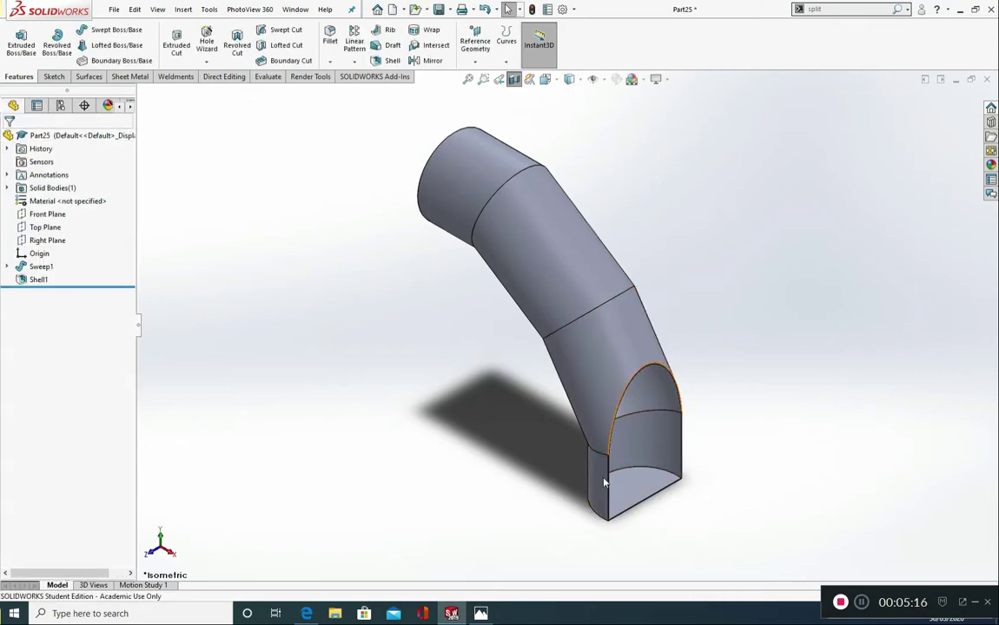
{"action": "left_click", "coordinate": [514, 79]}
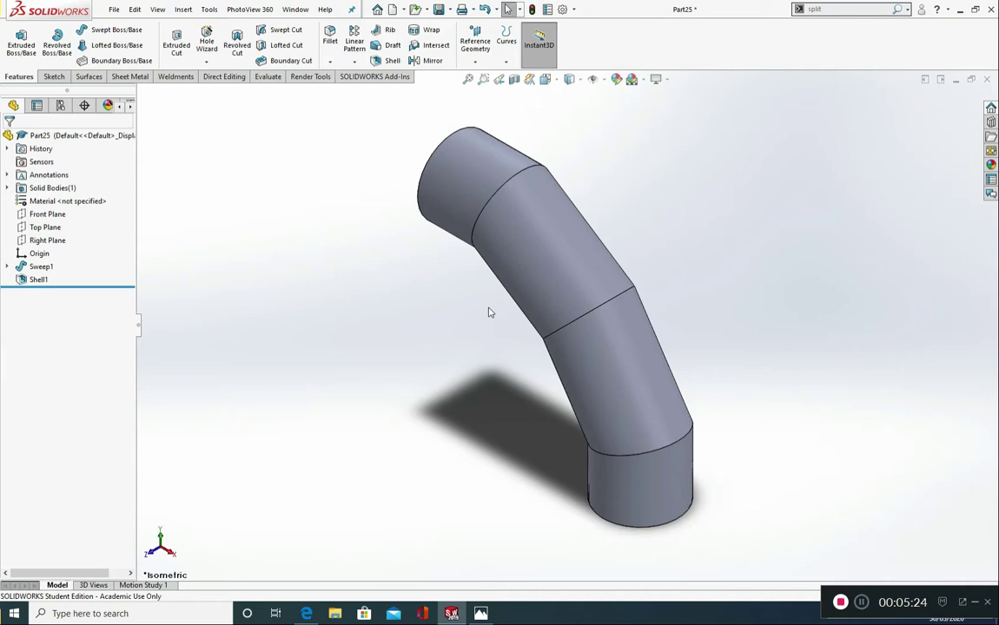
{"action": "middle_click_drag", "start_coordinate": [490, 313], "coordinate": [513, 339]}
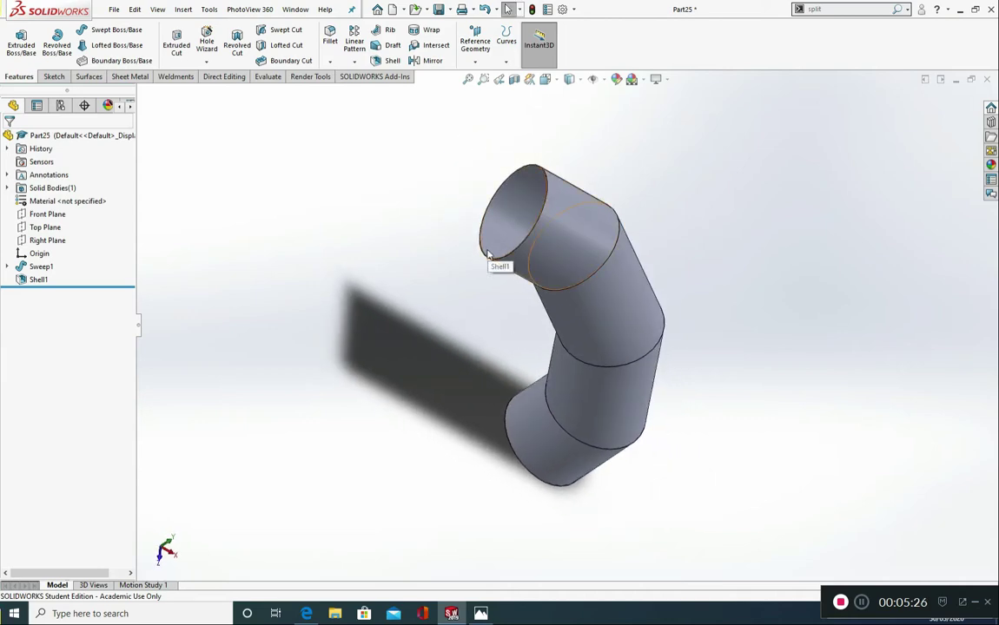
{"action": "middle_click_drag", "start_coordinate": [521, 266], "coordinate": [519, 268]}
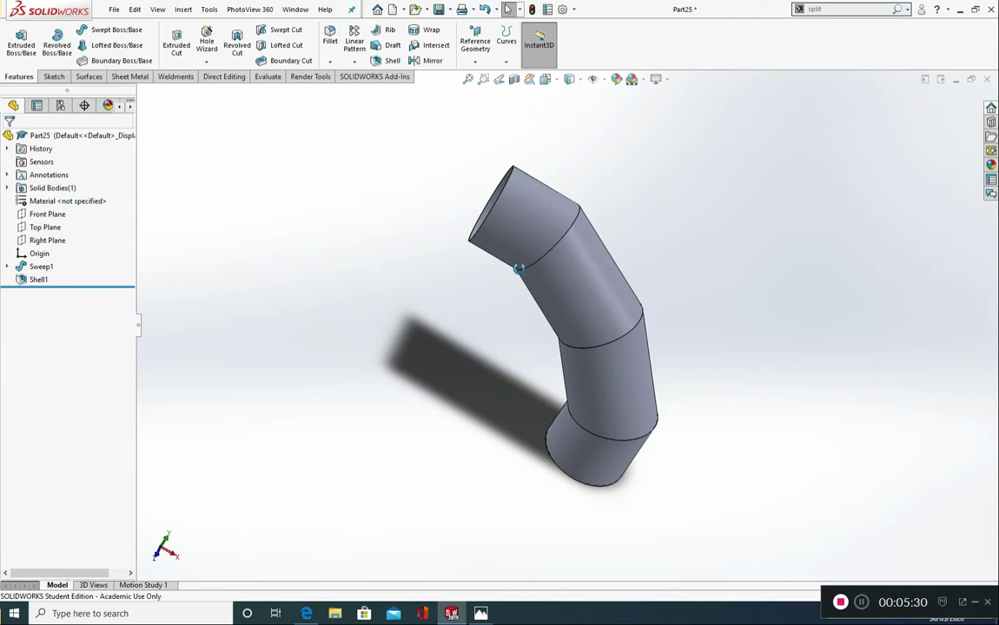
{"action": "key", "text": "ctrl+7"}
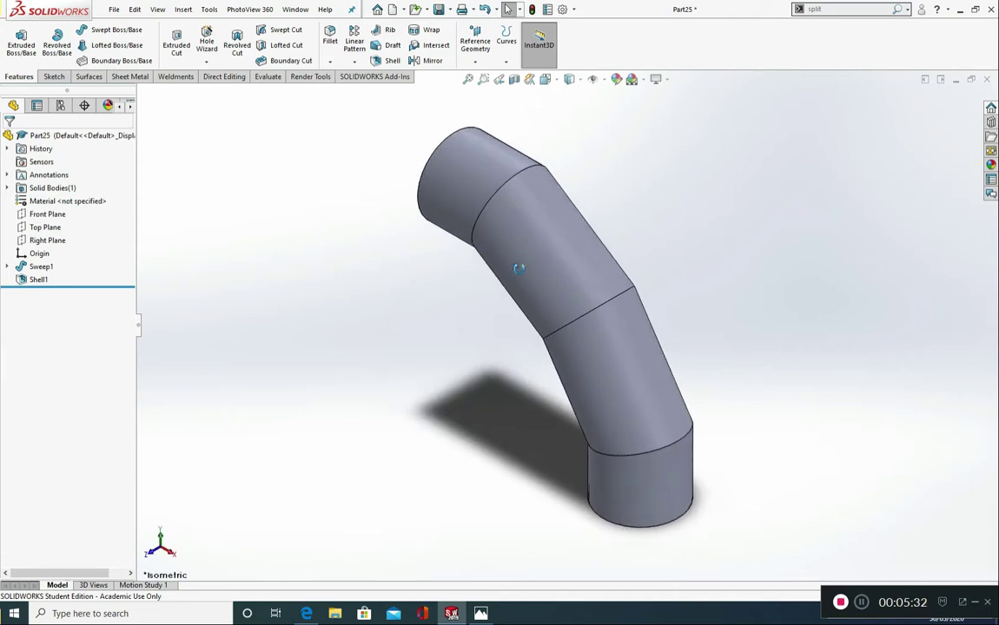
Step: Sketch a circle of about 916 mm radius on the Front Plane, centred on the origin and crossing the elbow
{"action": "left_click", "coordinate": [48, 213]}
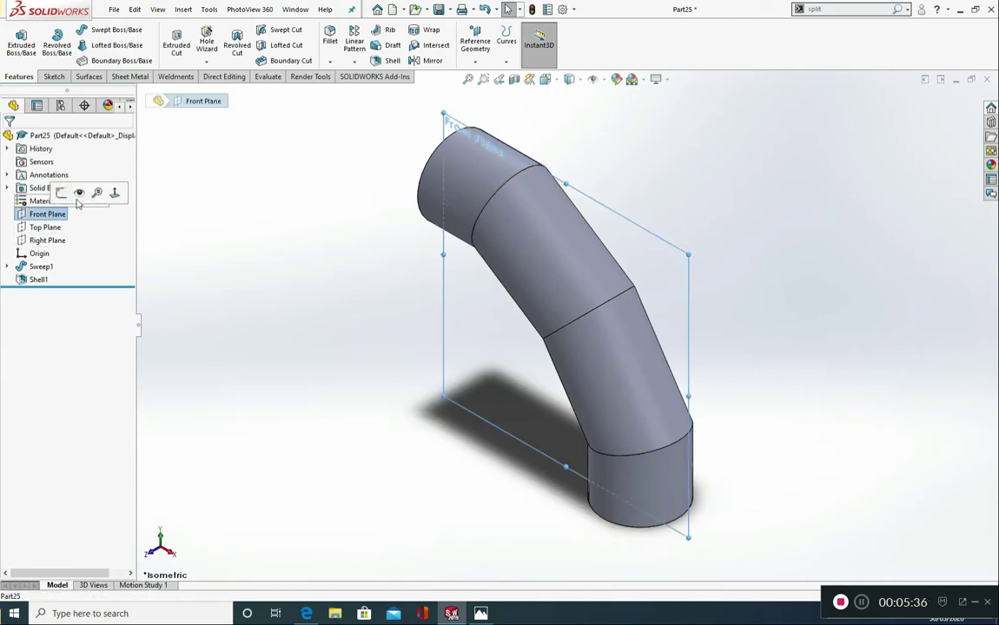
{"action": "left_click", "coordinate": [108, 198]}
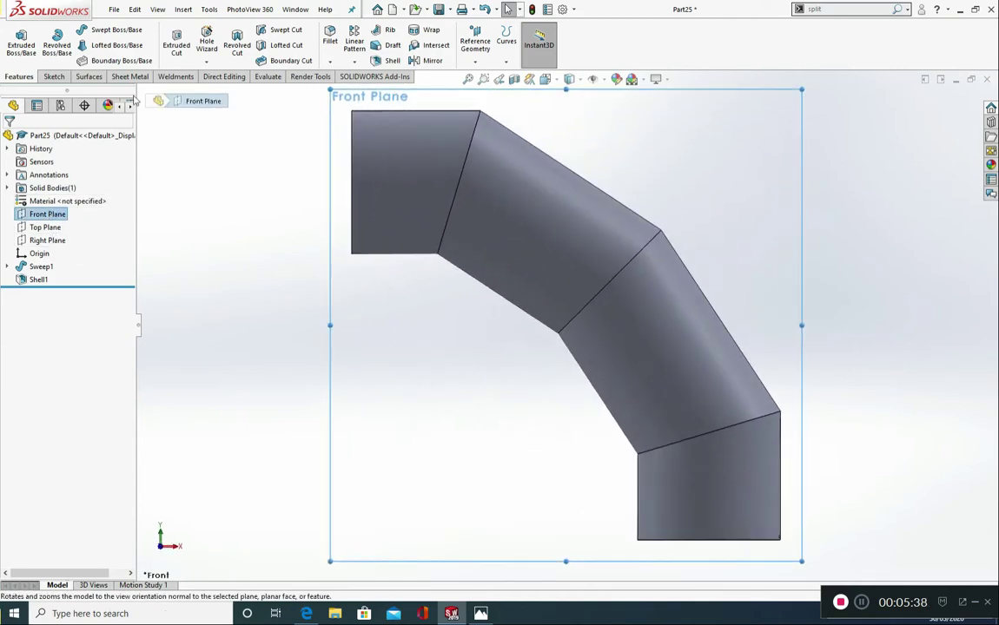
{"action": "left_click", "coordinate": [52, 76]}
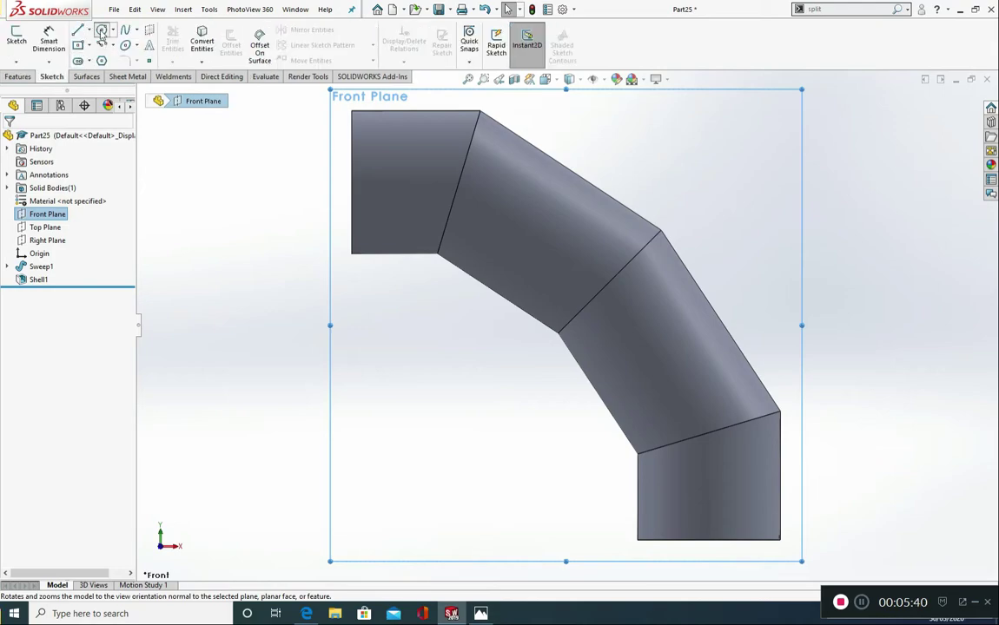
{"action": "left_click", "coordinate": [102, 29]}
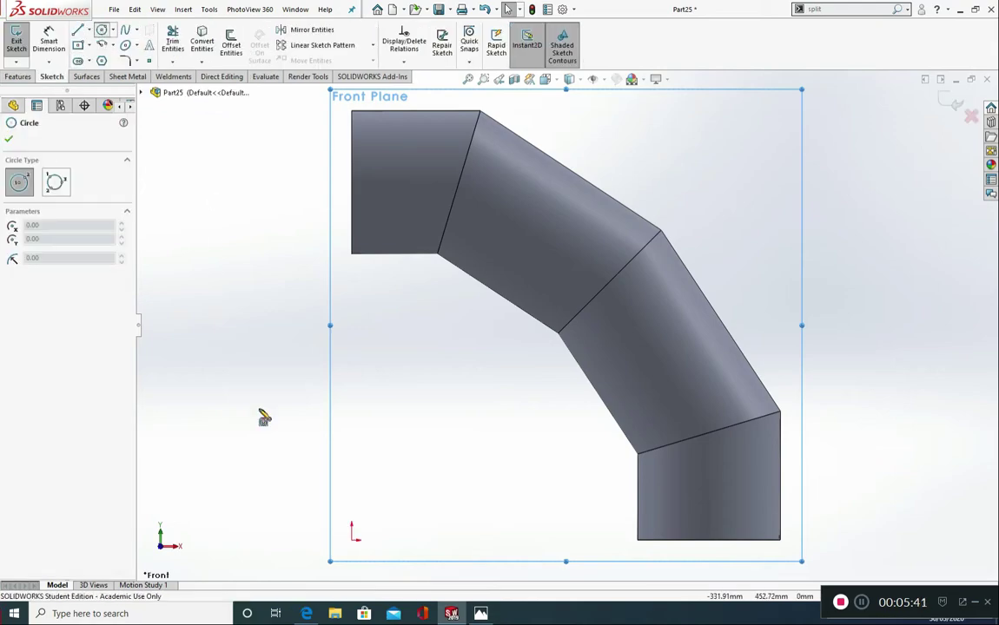
{"action": "left_click", "coordinate": [355, 535]}
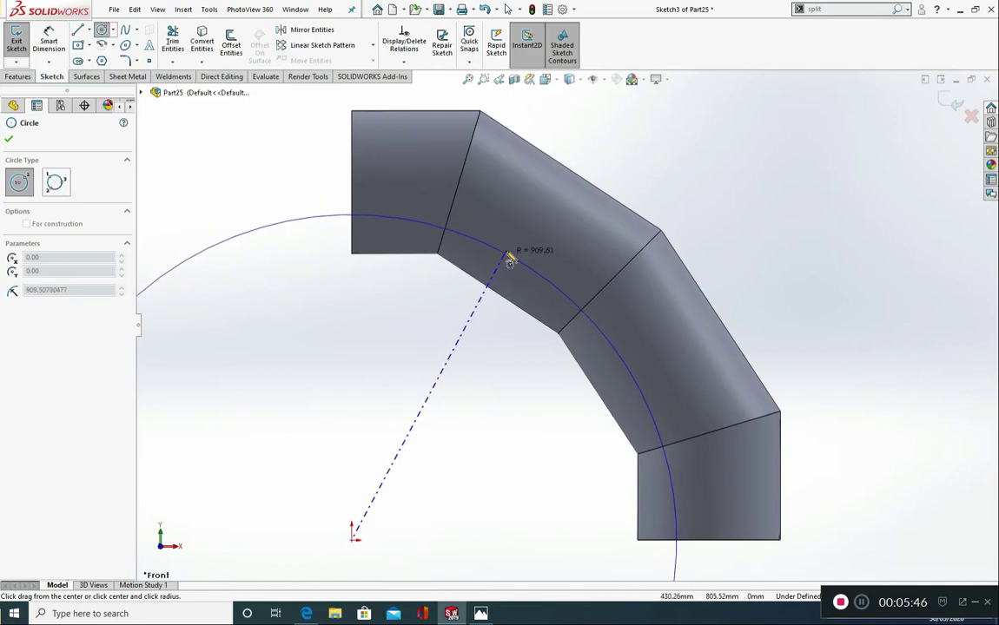
{"action": "left_click", "coordinate": [508, 258]}
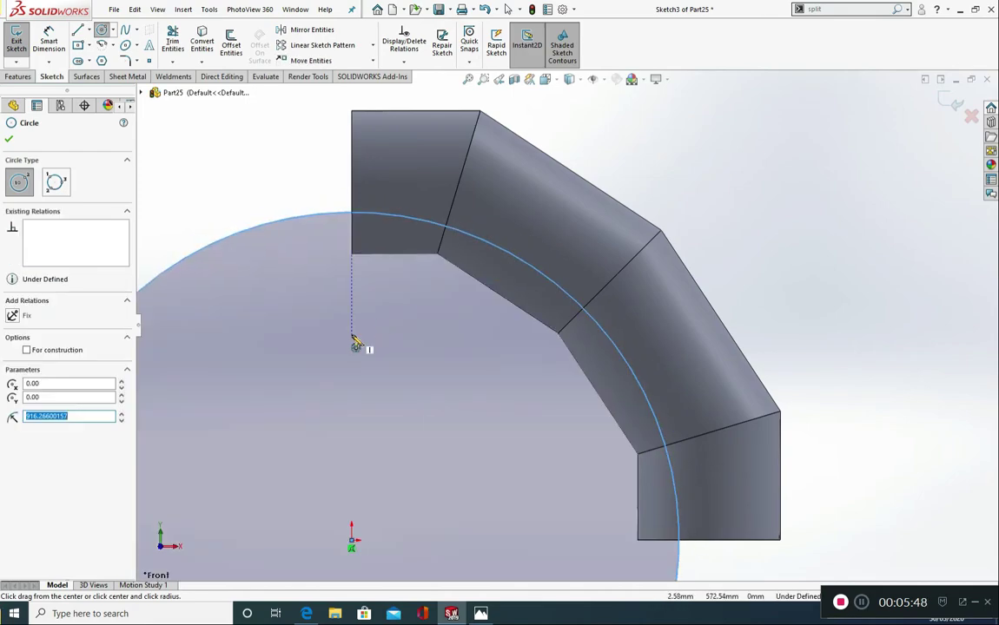
{"action": "left_click", "coordinate": [9, 141]}
Step: Cut the shelled elbow with the large circle sketch, using a Mid Plane extruded cut 1 mm deep
{"action": "mouse_move", "coordinate": [266, 298]}
{"action": "middle_mouse_down"}
{"action": "mouse_move", "coordinate": [296, 319]}
{"action": "mouse_move", "coordinate": [344, 394]}
{"action": "mouse_move", "coordinate": [317, 348]}
{"action": "middle_mouse_up"}
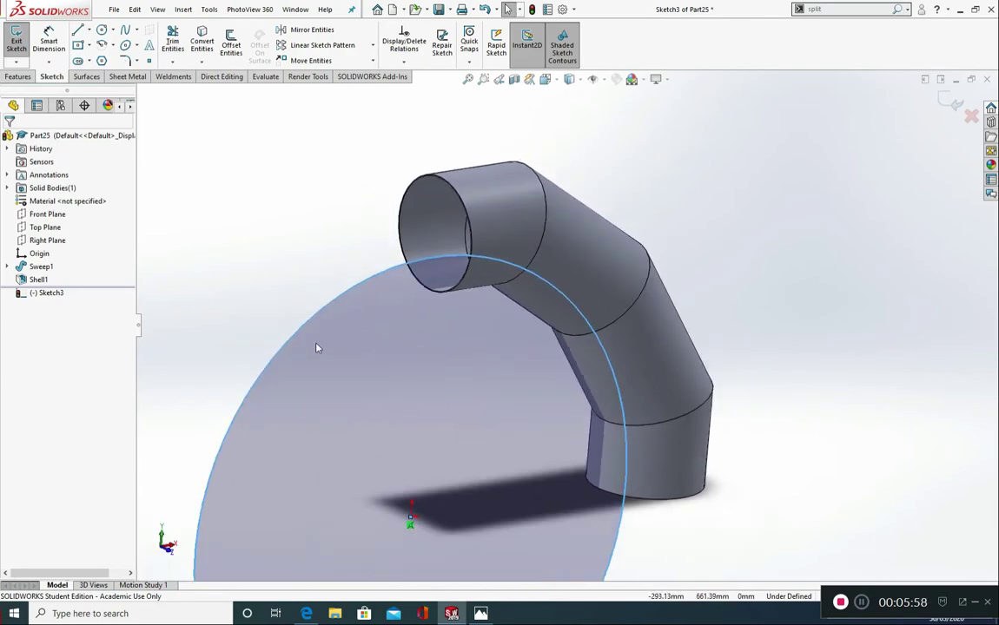
{"action": "left_click", "coordinate": [17, 76]}
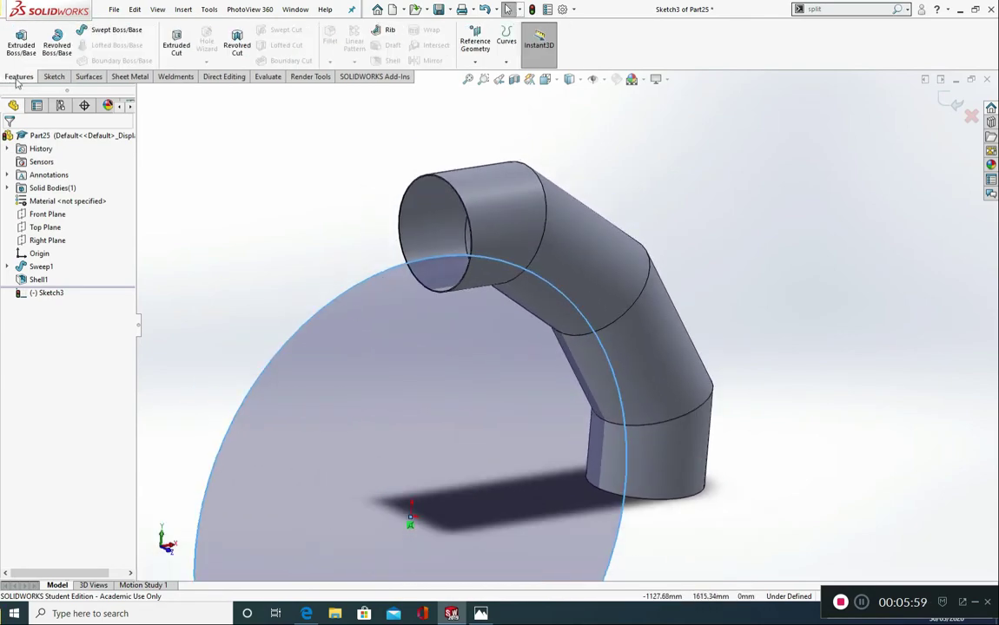
{"action": "left_click", "coordinate": [170, 42]}
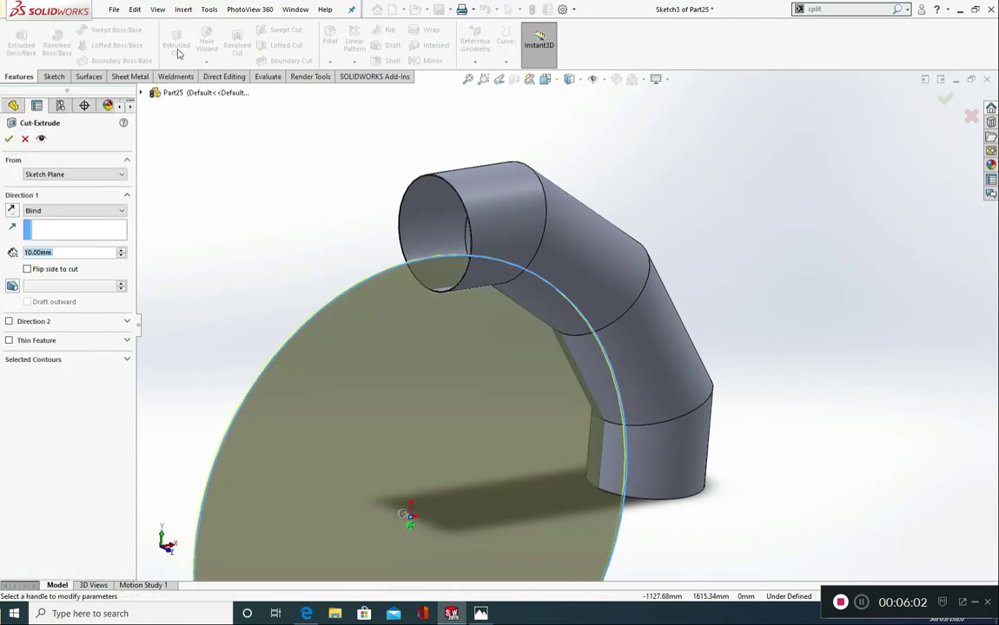
{"action": "left_click", "coordinate": [63, 212]}
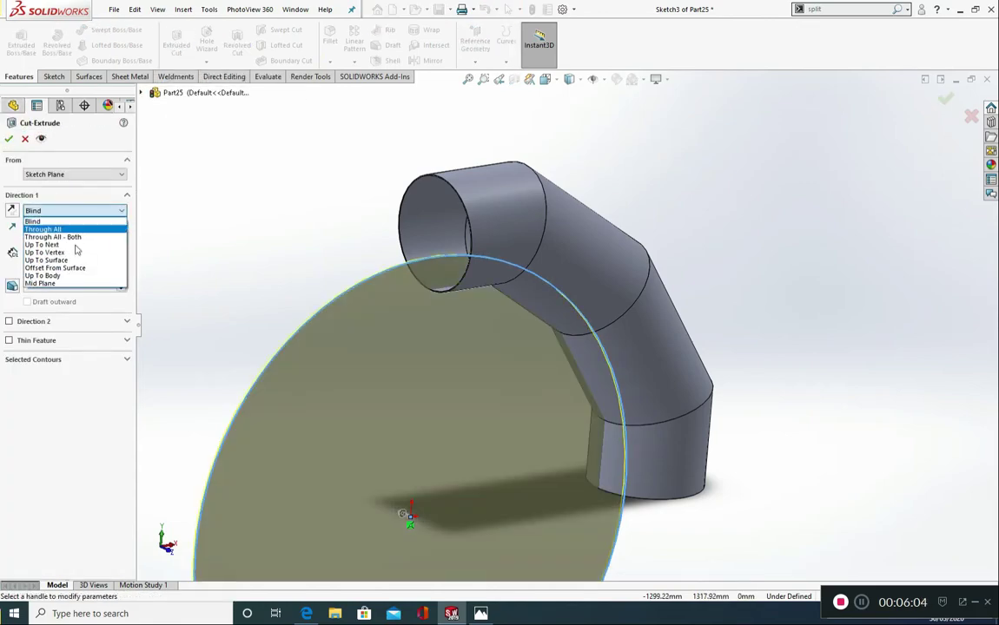
{"action": "left_click", "coordinate": [82, 283]}
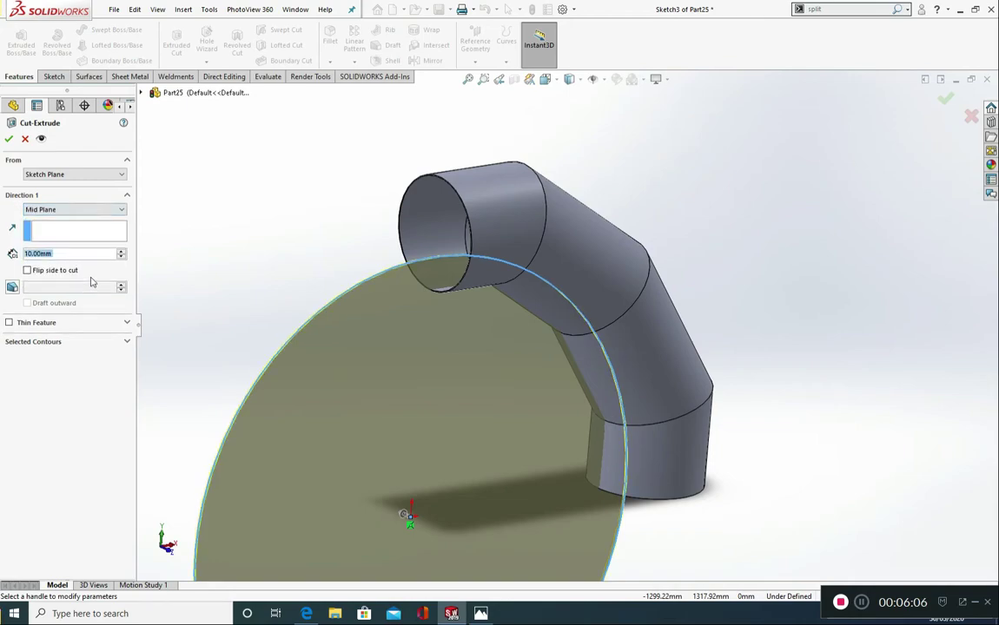
{"action": "left_click_drag", "start_coordinate": [78, 252], "coordinate": [4, 257]}
{"action": "type", "text": "1"}
{"action": "key", "text": "Return"}
{"action": "scroll", "coordinate": [355, 229], "scroll_direction": "down", "scroll_amount": 5}
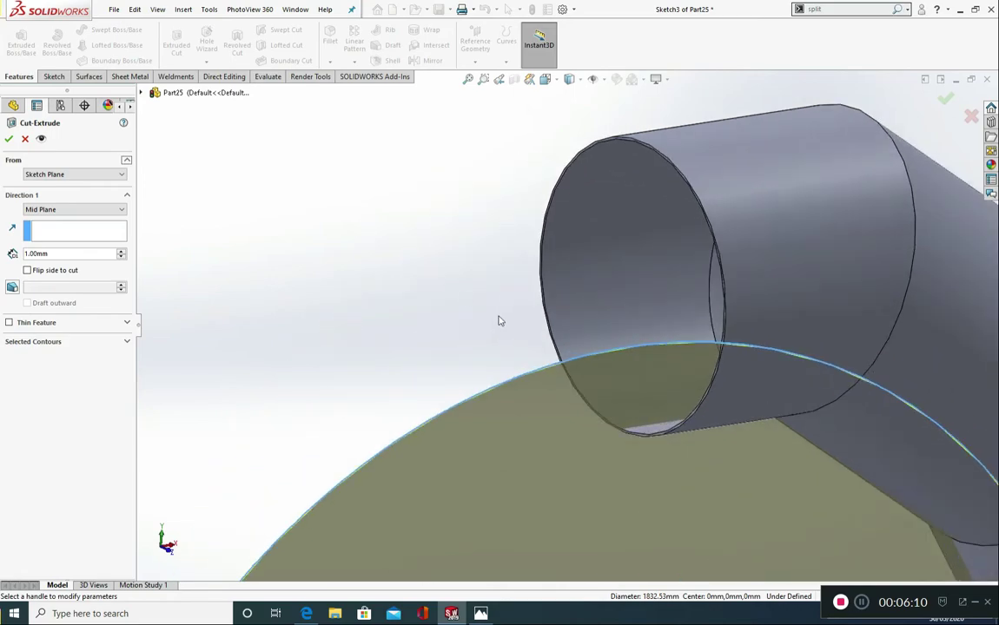
{"action": "mouse_move", "coordinate": [451, 288]}
{"action": "middle_mouse_down"}
{"action": "mouse_move", "coordinate": [519, 353]}
{"action": "mouse_move", "coordinate": [548, 406]}
{"action": "mouse_move", "coordinate": [535, 313]}
{"action": "middle_mouse_up"}
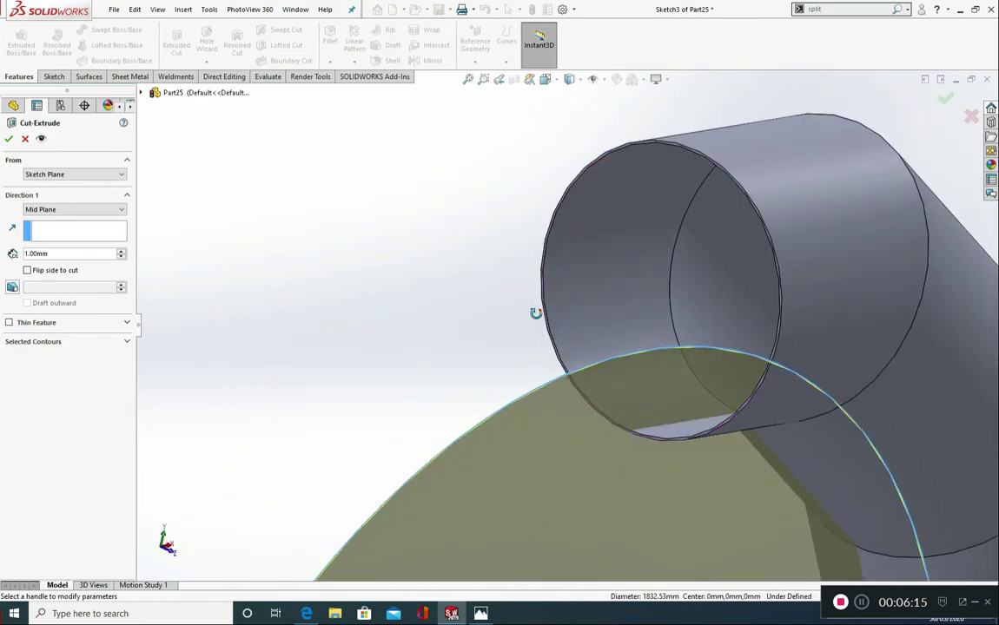
{"action": "left_click", "coordinate": [7, 140]}
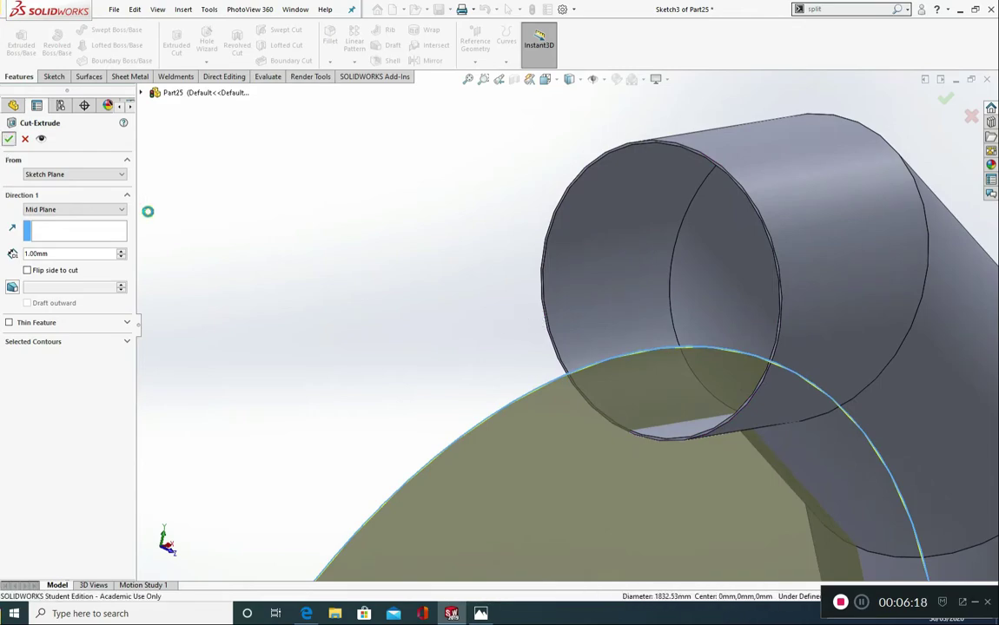
Step: Examine the cut line along the elbow's inner side and the end face of the lower segment
{"action": "left_click", "coordinate": [471, 413]}
{"action": "mouse_move", "coordinate": [525, 431]}
{"action": "middle_mouse_down"}
{"action": "mouse_move", "coordinate": [587, 380]}
{"action": "mouse_move", "coordinate": [608, 328]}
{"action": "middle_mouse_up"}
{"action": "scroll", "coordinate": [609, 329], "scroll_direction": "up", "scroll_amount": 6}
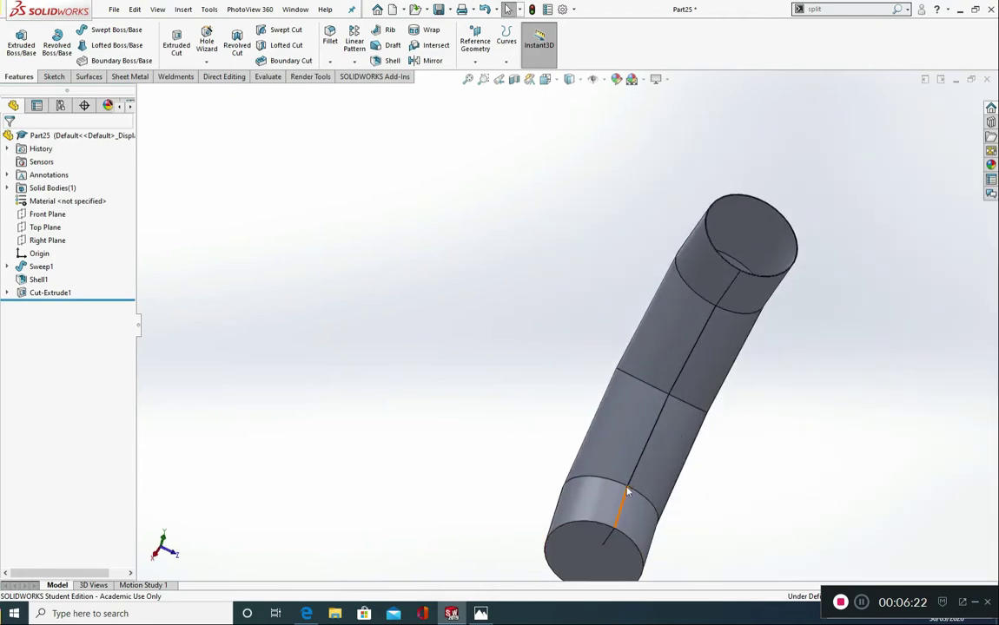
{"action": "middle_click_drag", "start_coordinate": [726, 286], "coordinate": [661, 279]}
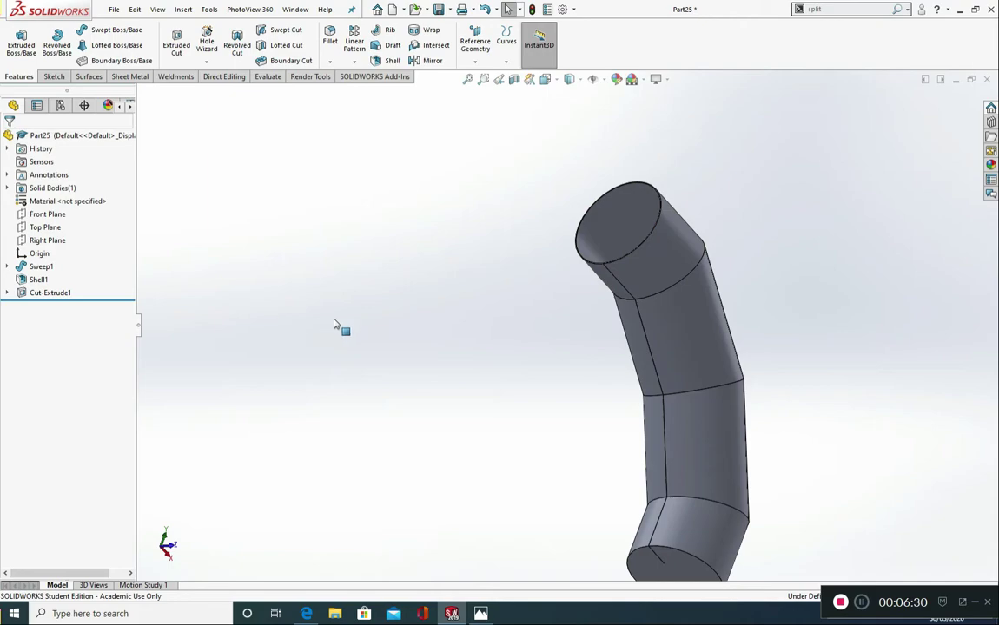
{"action": "middle_click_drag", "start_coordinate": [339, 327], "coordinate": [292, 420]}
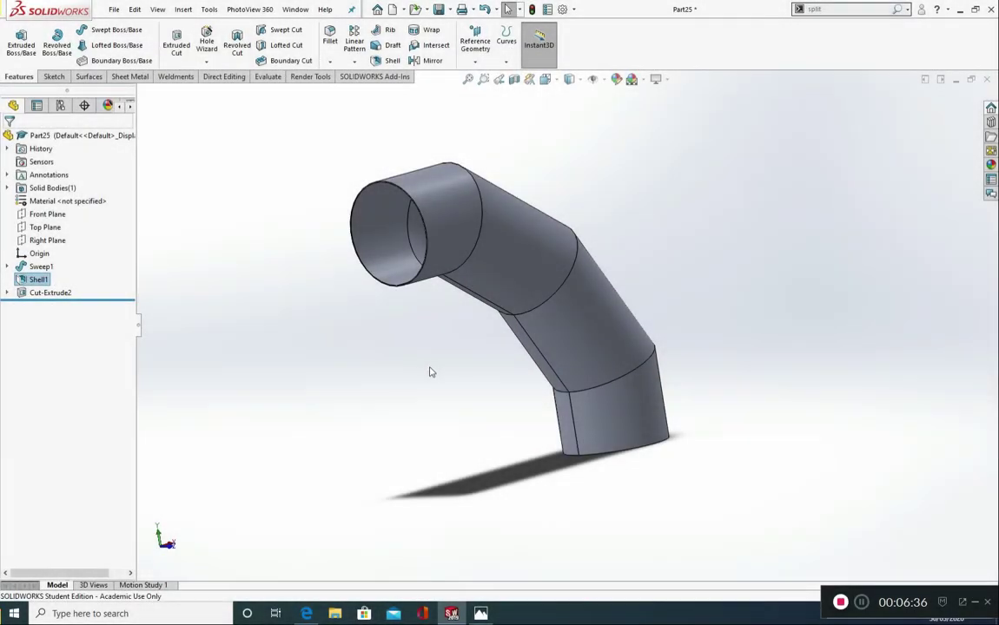
{"action": "middle_click_drag", "start_coordinate": [430, 371], "coordinate": [384, 288]}
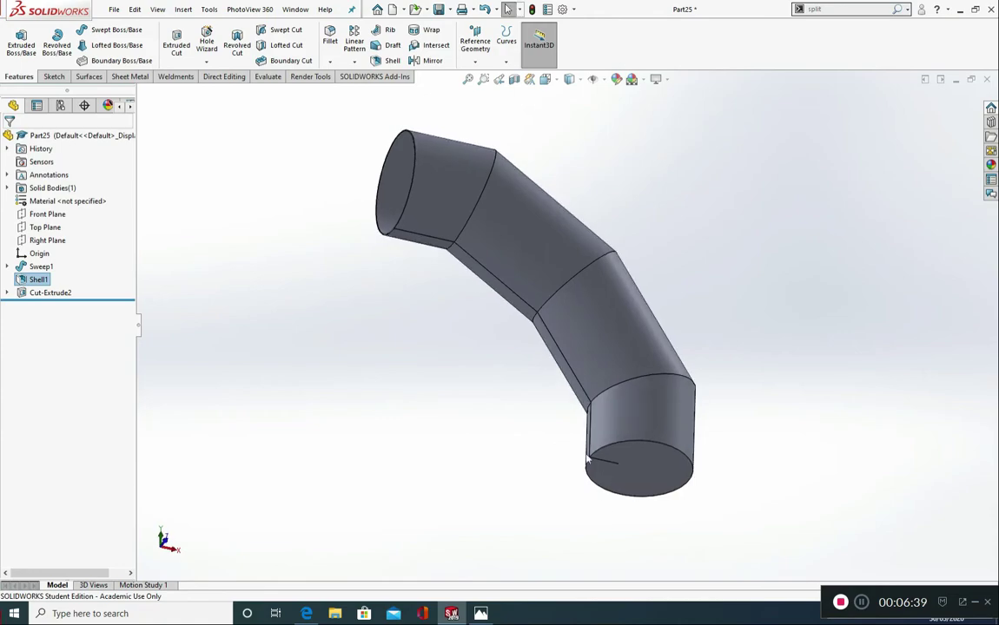
{"action": "scroll", "coordinate": [643, 465], "scroll_direction": "down", "scroll_amount": 3}
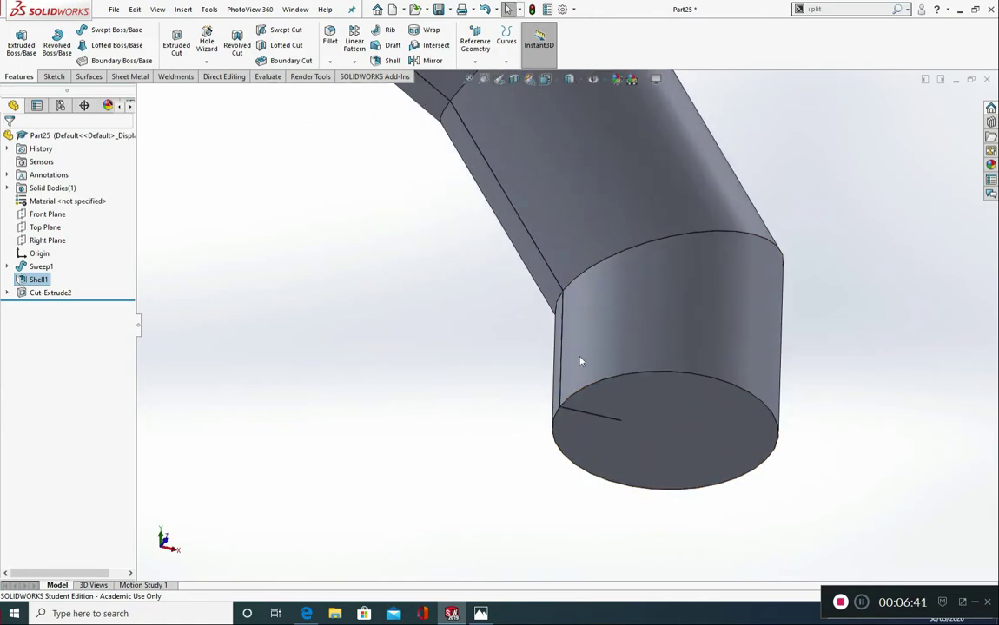
{"action": "scroll", "coordinate": [658, 427], "scroll_direction": "down", "scroll_amount": 4}
{"action": "scroll", "coordinate": [540, 311], "scroll_direction": "up", "scroll_amount": 5}
{"action": "mouse_move", "coordinate": [539, 311]}
{"action": "middle_mouse_down"}
{"action": "mouse_move", "coordinate": [531, 377]}
{"action": "mouse_move", "coordinate": [533, 326]}
{"action": "middle_mouse_up"}
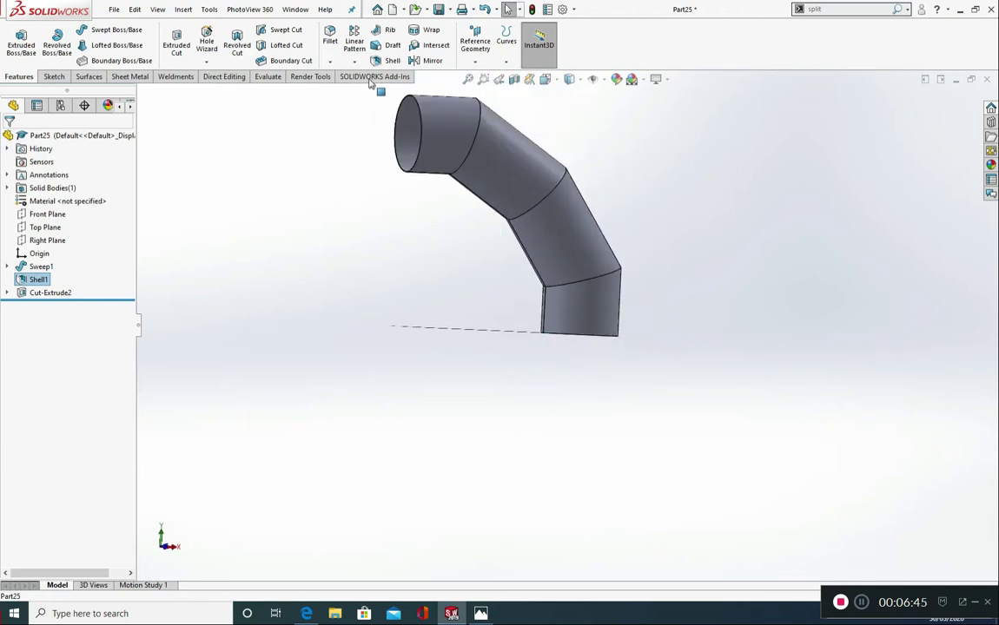
Step: Inspect the lower segment's interior with a tilted section view offset about 145 mm from the Top Plane, and turn the section off
{"action": "left_click", "coordinate": [516, 81]}
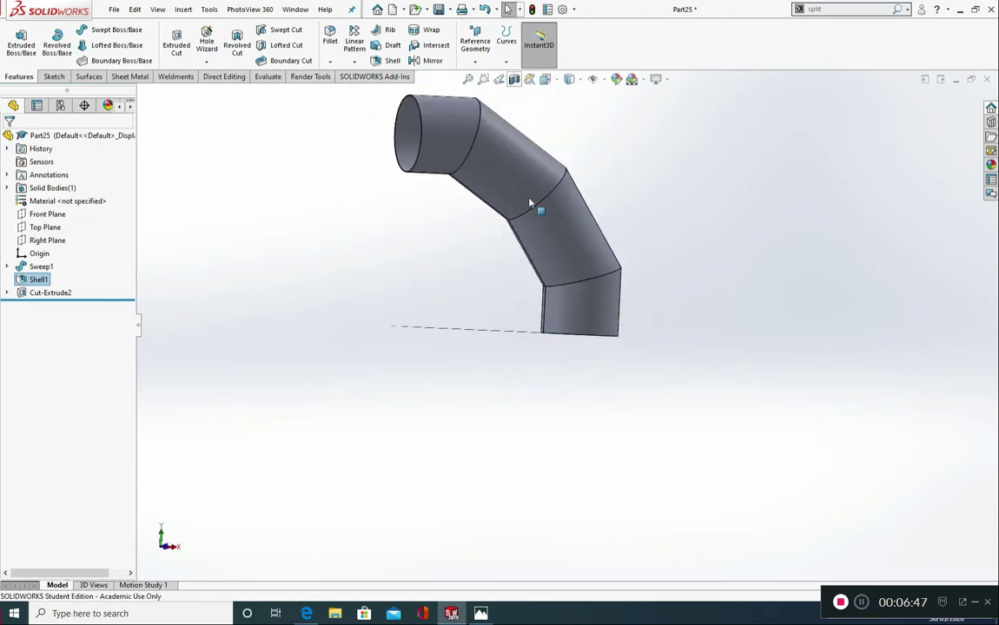
{"action": "middle_click_drag", "start_coordinate": [622, 240], "coordinate": [529, 161]}
{"action": "left_click", "coordinate": [31, 355]}
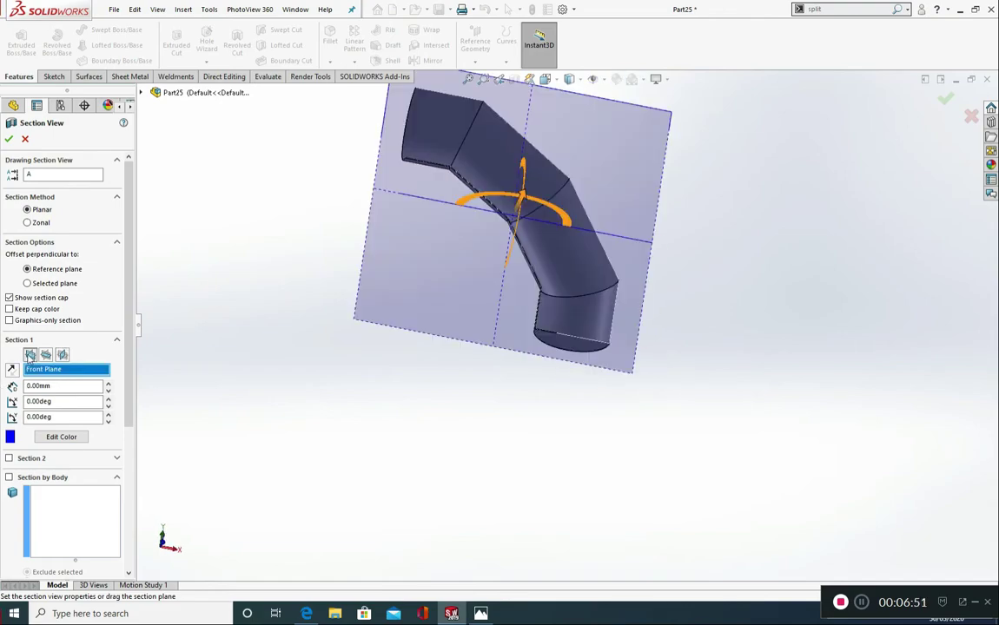
{"action": "left_click", "coordinate": [46, 355]}
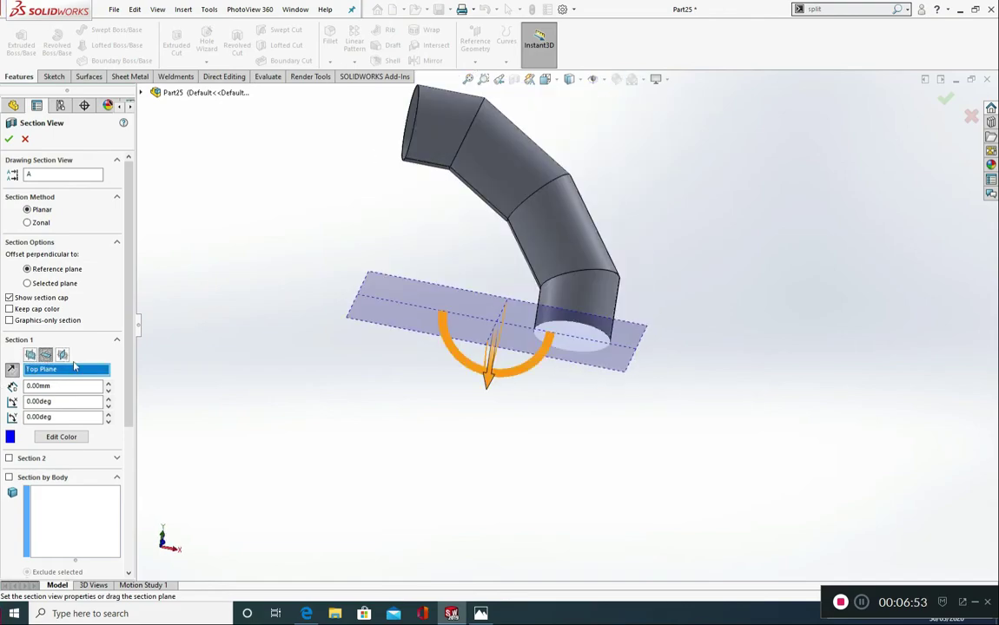
{"action": "mouse_move", "coordinate": [482, 382]}
{"action": "middle_mouse_down"}
{"action": "mouse_move", "coordinate": [486, 457]}
{"action": "mouse_move", "coordinate": [477, 380]}
{"action": "middle_mouse_up"}
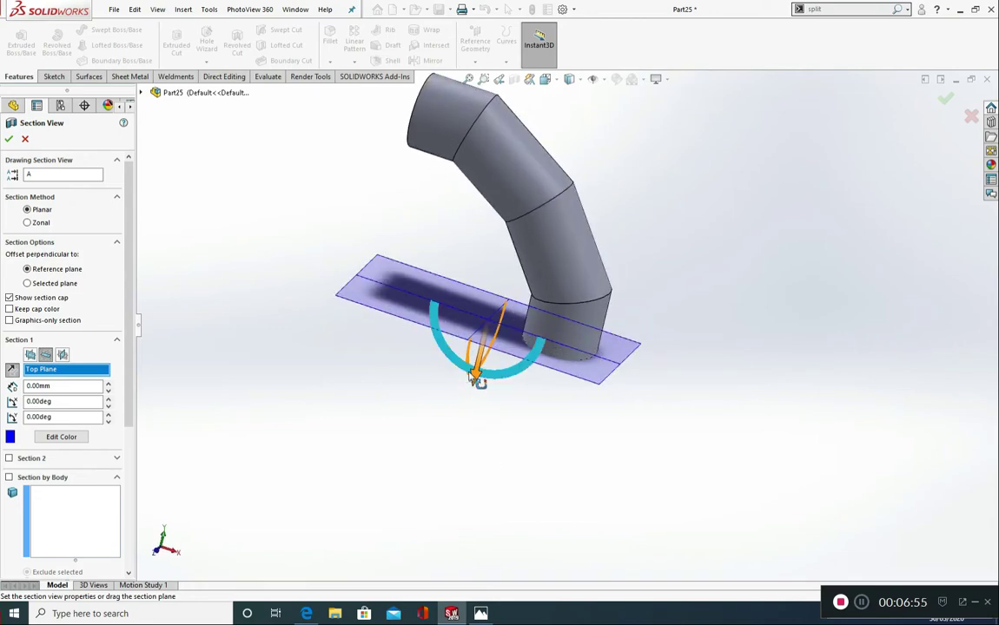
{"action": "left_click_drag", "start_coordinate": [476, 379], "coordinate": [453, 269]}
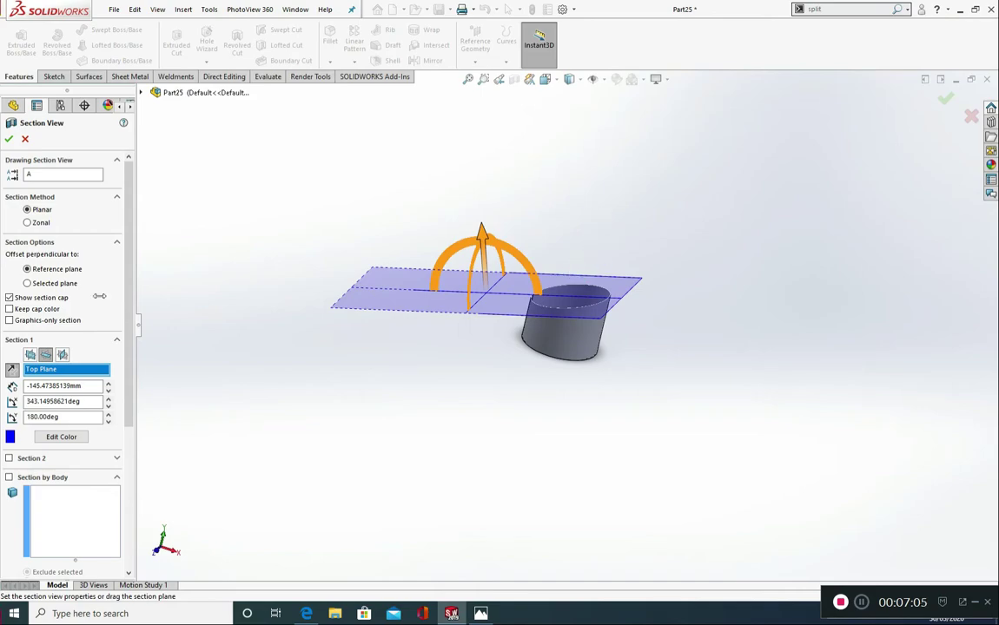
{"action": "left_click", "coordinate": [8, 140]}
{"action": "middle_click_drag", "start_coordinate": [480, 240], "coordinate": [606, 281]}
{"action": "scroll", "coordinate": [606, 281], "scroll_direction": "down", "scroll_amount": 3}
{"action": "left_click", "coordinate": [353, 299]}
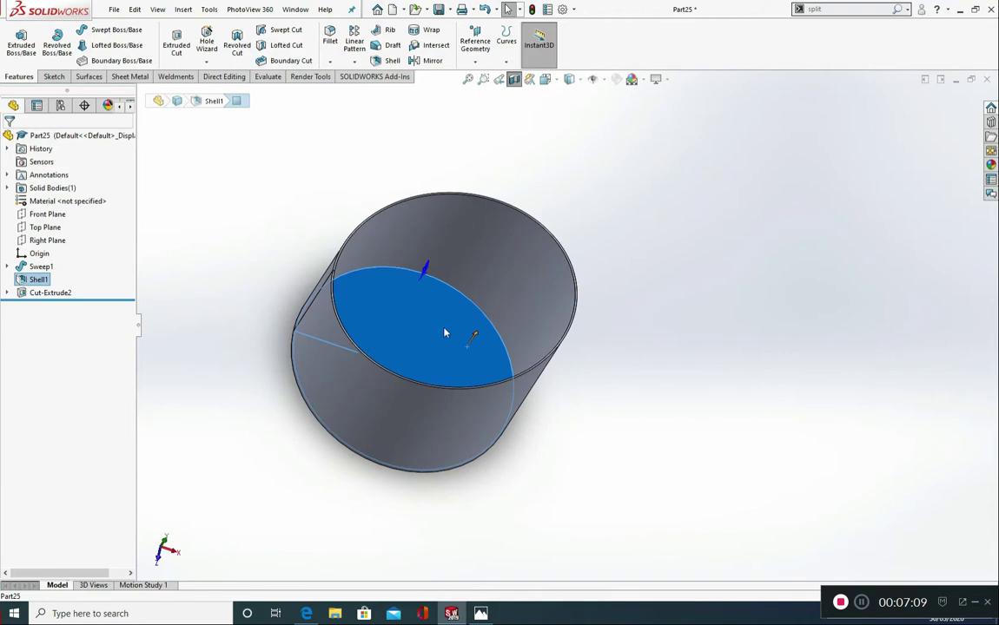
{"action": "scroll", "coordinate": [371, 334], "scroll_direction": "up", "scroll_amount": 4}
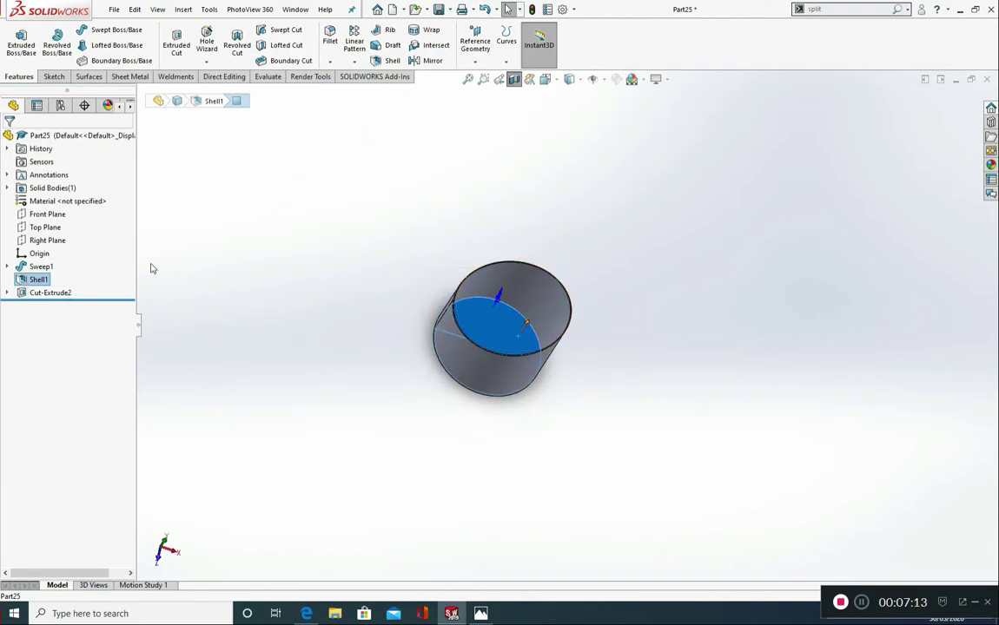
{"action": "left_click", "coordinate": [514, 80]}
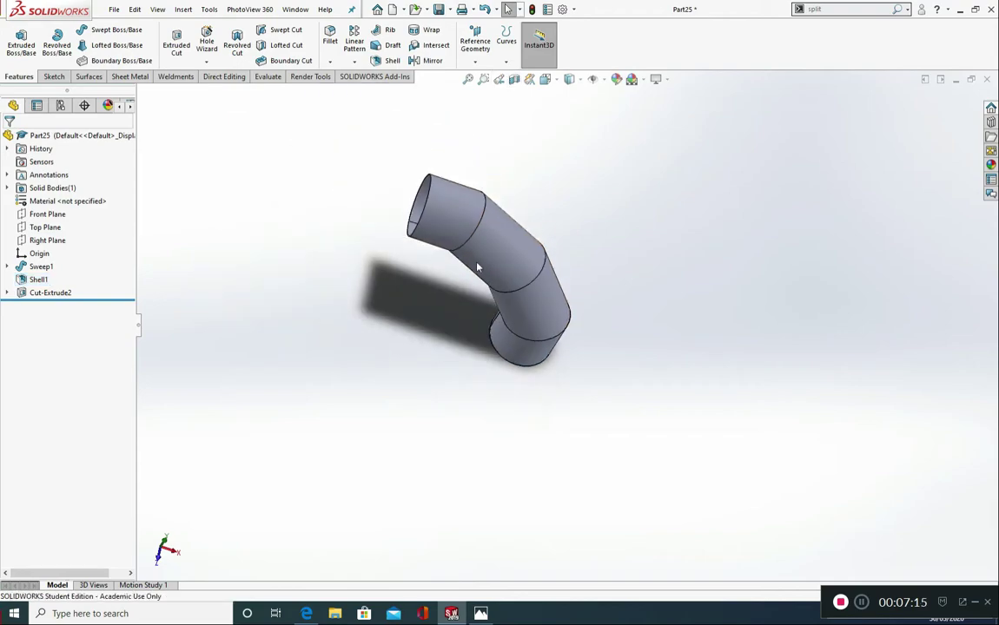
Step: Edit the 3 mm shell to also remove the lower segment's end face, and show the elbow in isometric view
{"action": "left_click", "coordinate": [22, 281]}
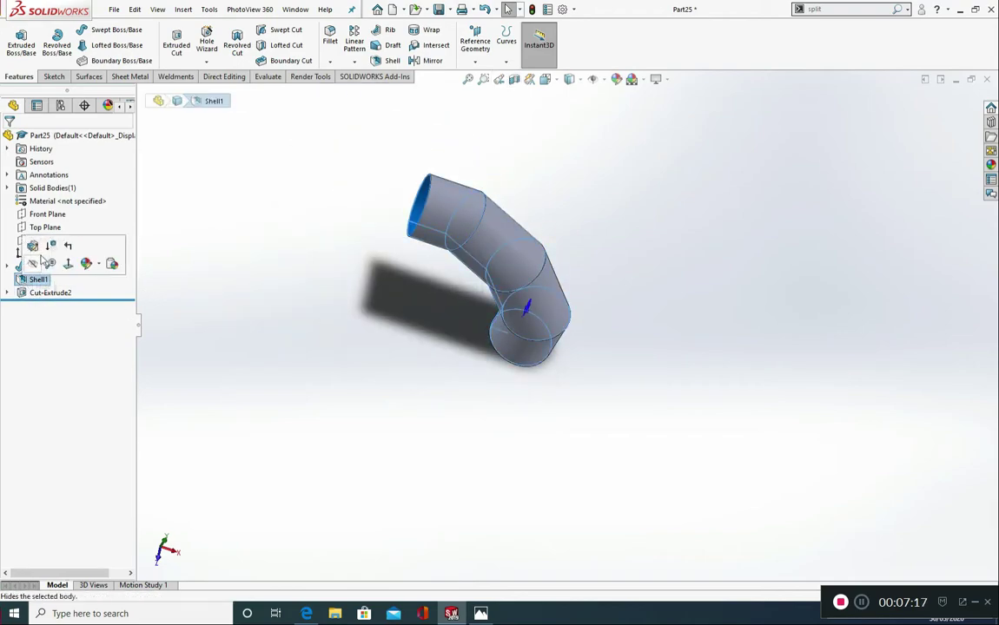
{"action": "left_click", "coordinate": [32, 245]}
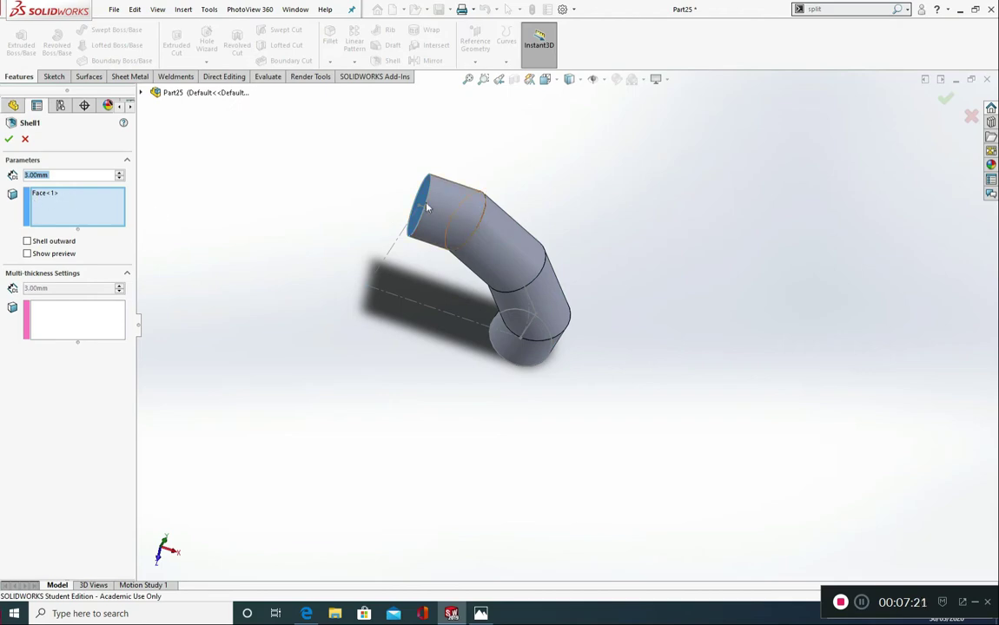
{"action": "middle_click_drag", "start_coordinate": [490, 267], "coordinate": [392, 443]}
{"action": "left_click", "coordinate": [521, 359]}
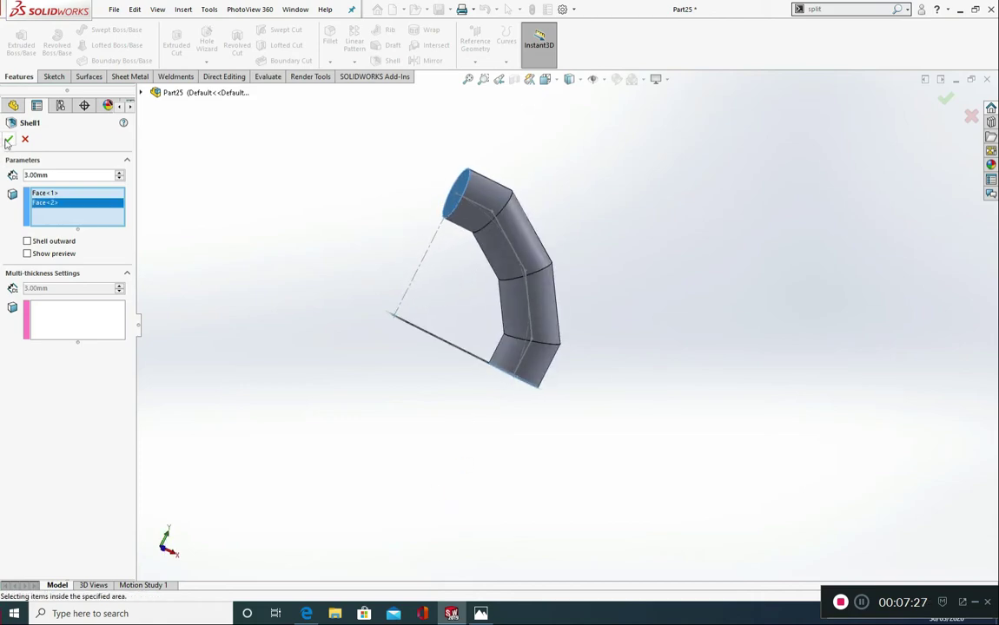
{"action": "left_click", "coordinate": [9, 139]}
{"action": "middle_click_drag", "start_coordinate": [399, 338], "coordinate": [534, 189]}
{"action": "key", "text": "ctrl+7"}
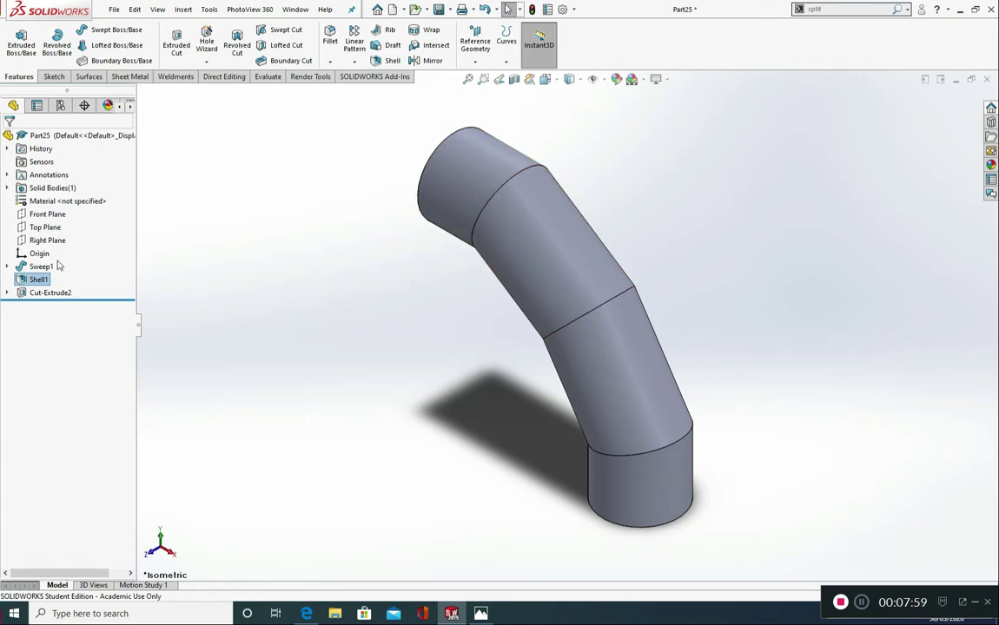
Step: Create a reference plane coincident with the joint edge between the uppermost segment and its neighbour
{"action": "left_click", "coordinate": [475, 43]}
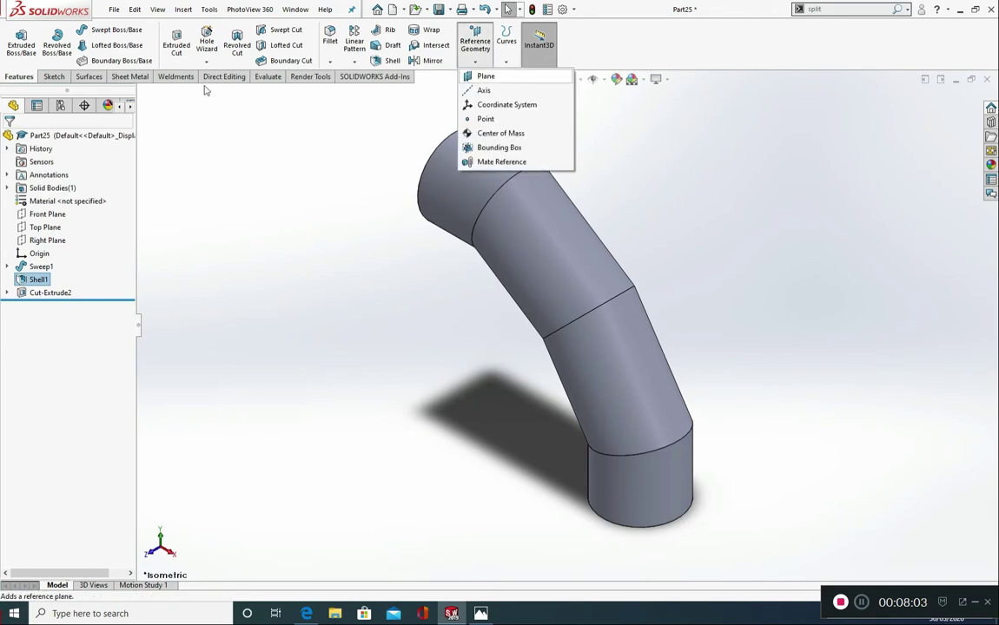
{"action": "left_click", "coordinate": [482, 76]}
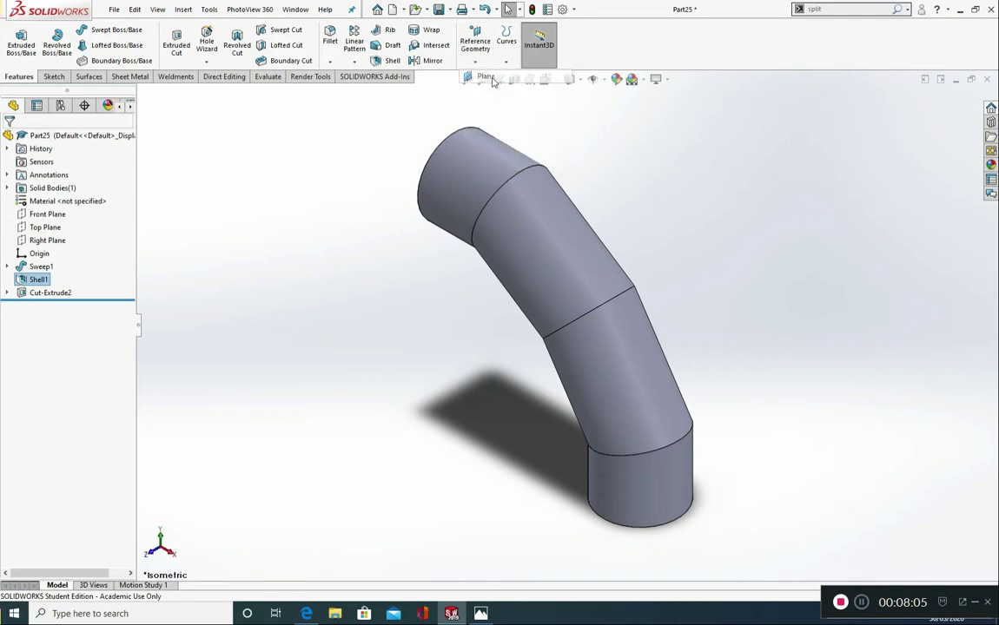
{"action": "left_click", "coordinate": [509, 186]}
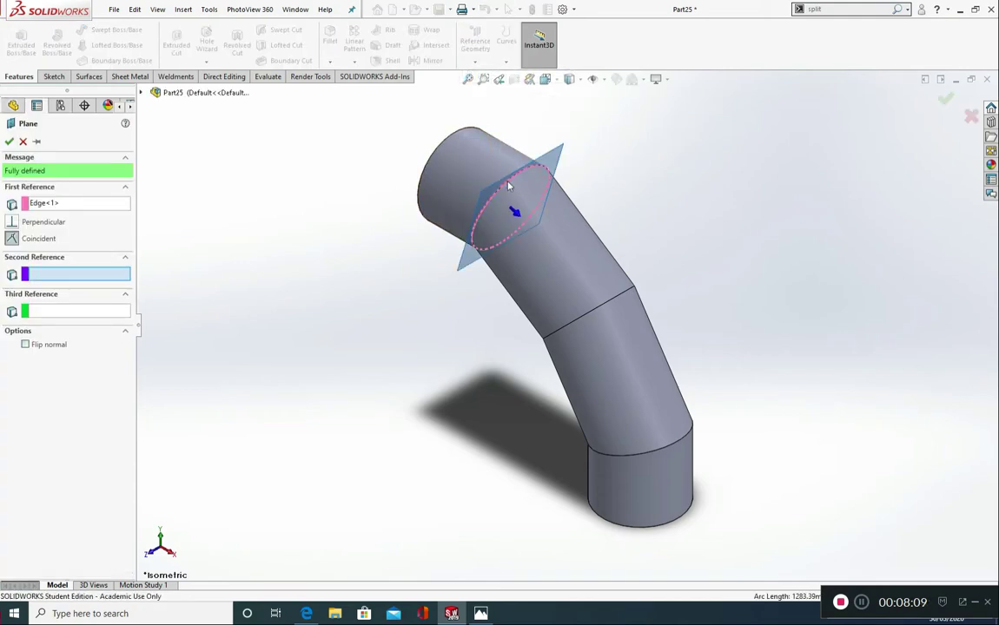
{"action": "left_click", "coordinate": [9, 140]}
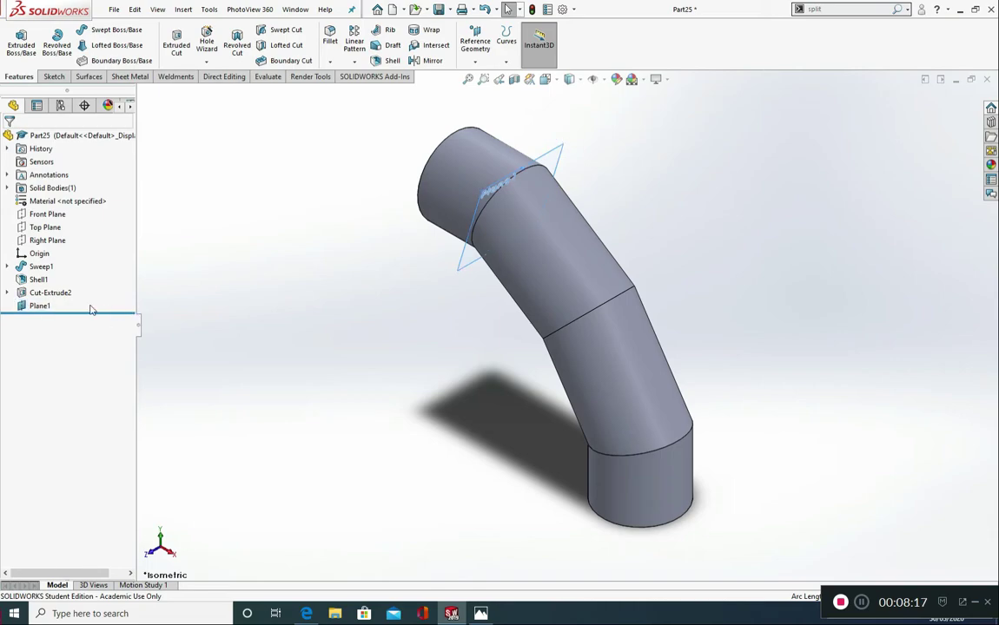
Step: Create a reference plane coincident with the joint edge between the two middle segments
{"action": "left_click", "coordinate": [475, 61]}
{"action": "left_click", "coordinate": [483, 77]}
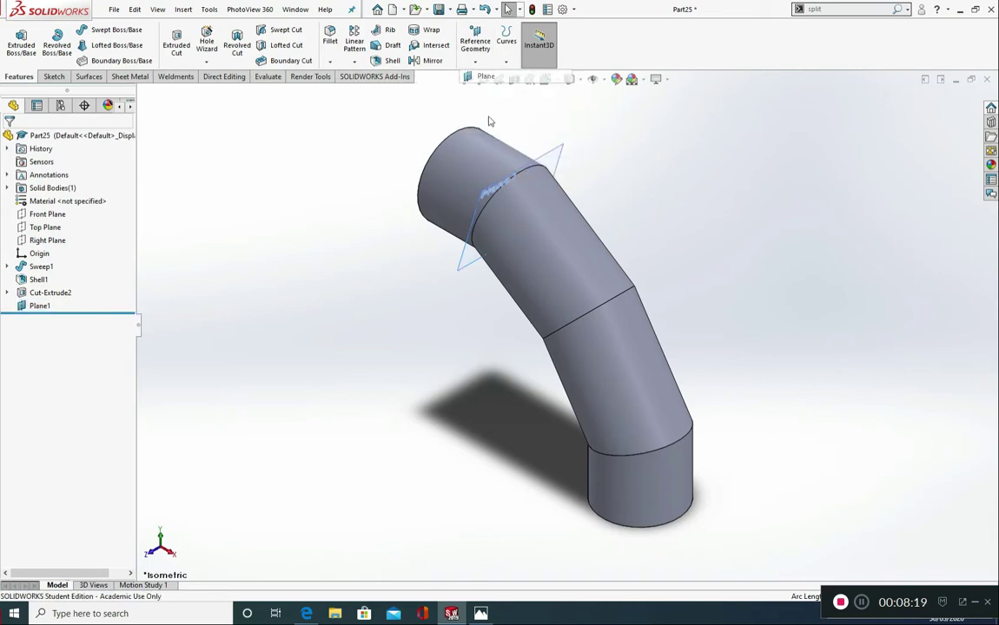
{"action": "left_click", "coordinate": [601, 310]}
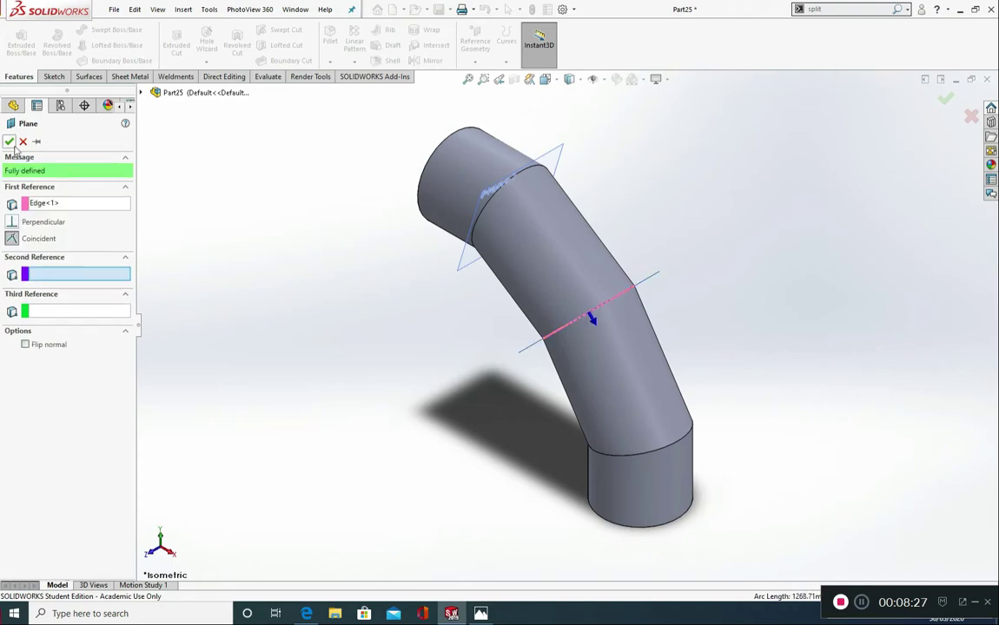
{"action": "key", "text": "Return"}
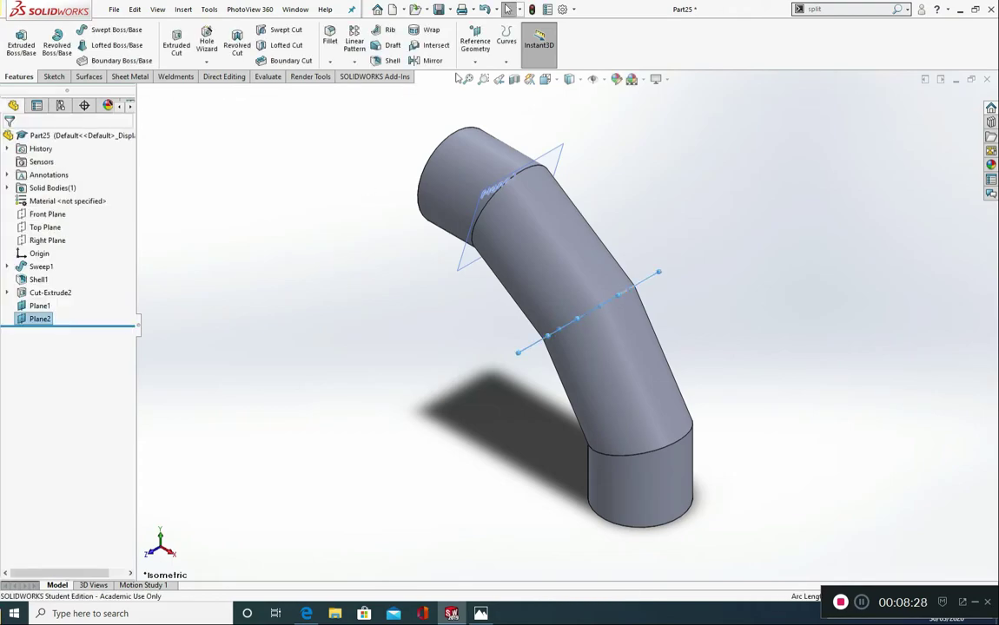
{"action": "left_click", "coordinate": [476, 61]}
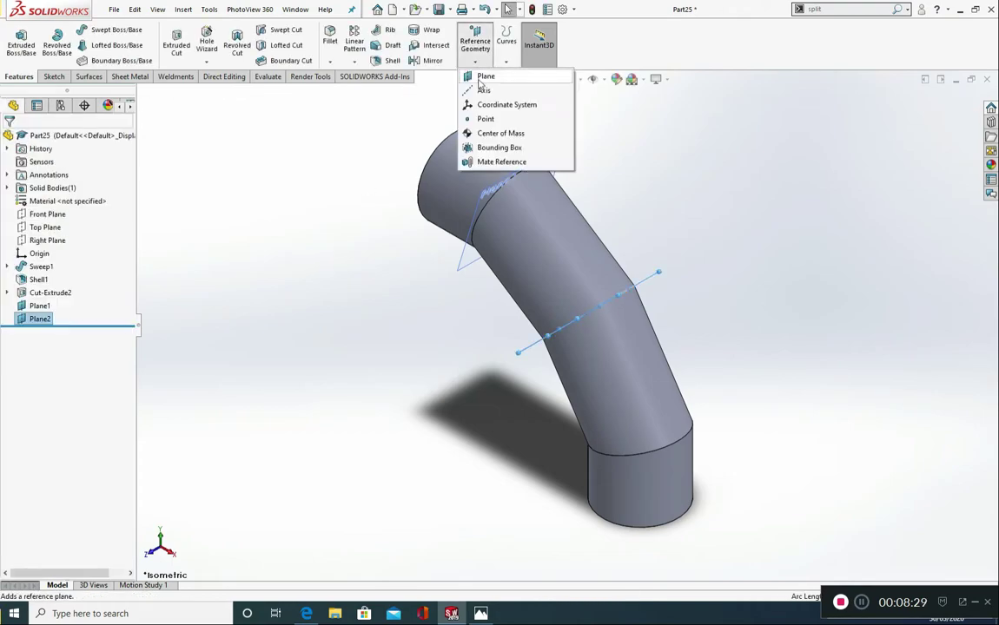
{"action": "left_click", "coordinate": [227, 252]}
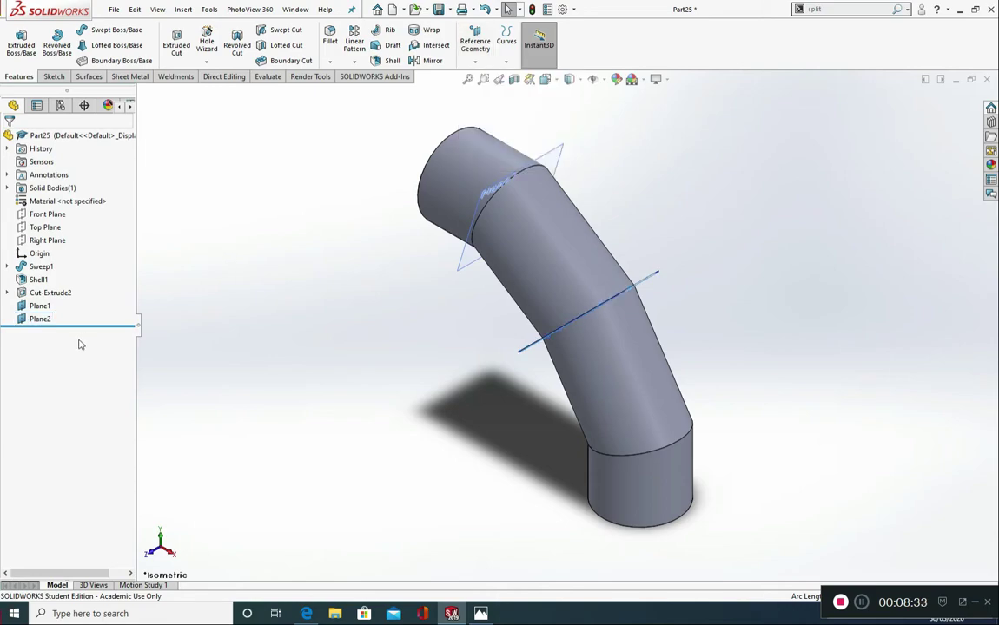
Step: Create a reference plane coincident with the joint edge between the lowest segment and its neighbour
{"action": "left_click", "coordinate": [475, 61]}
{"action": "left_click", "coordinate": [483, 79]}
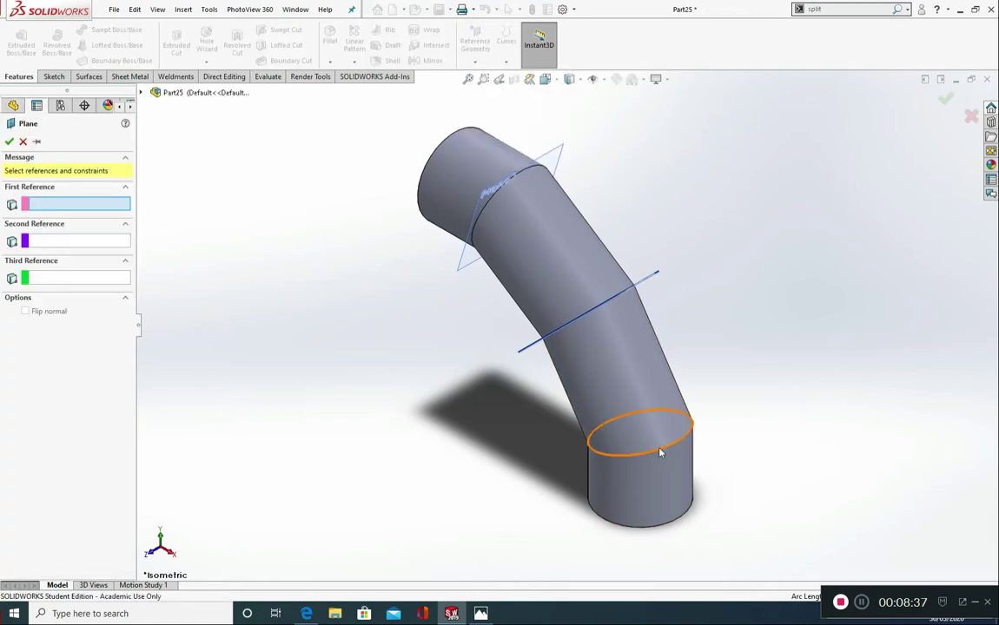
{"action": "left_click", "coordinate": [659, 452]}
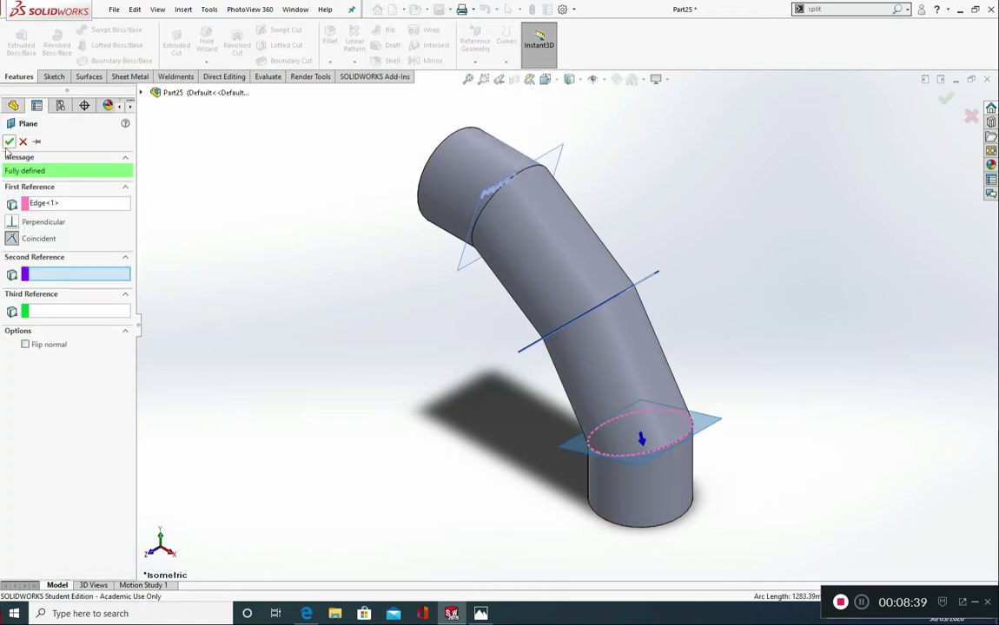
{"action": "key", "text": "Return"}
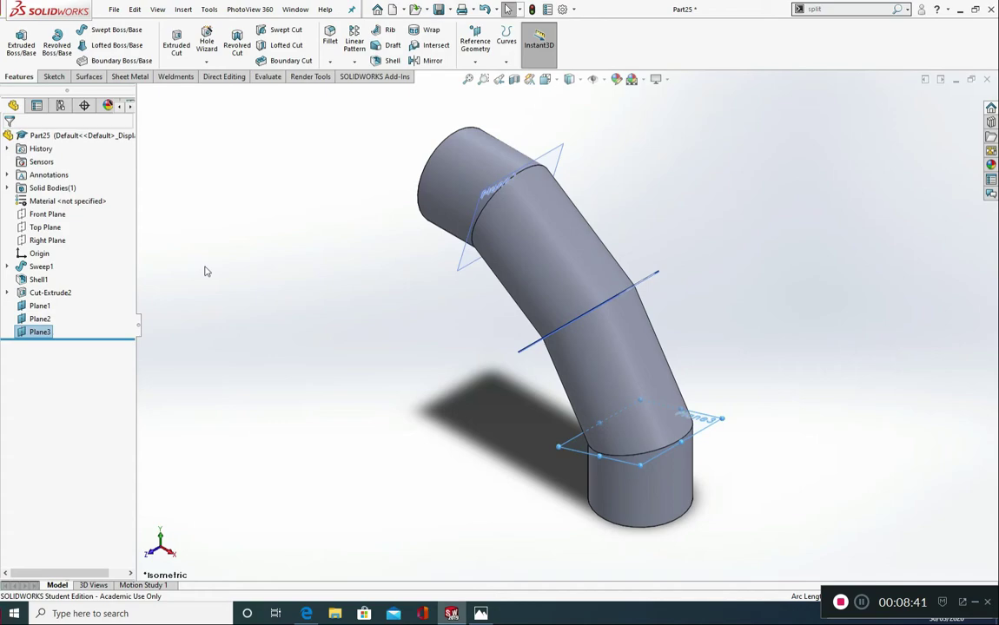
Step: Rename the reference plane at the uppermost joint as Split 1
{"action": "right_click", "coordinate": [37, 307]}
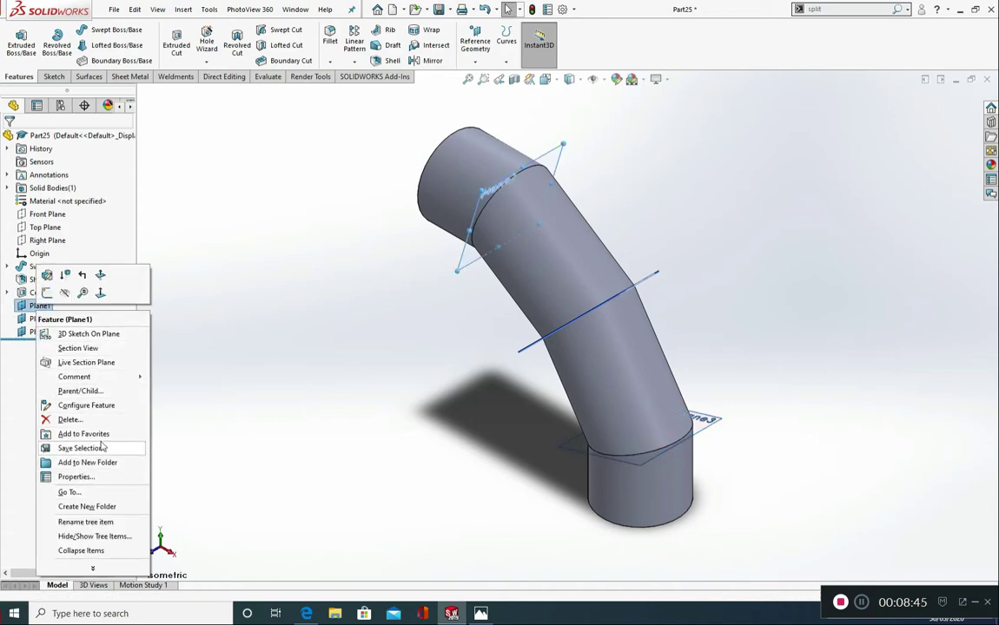
{"action": "left_click", "coordinate": [87, 522]}
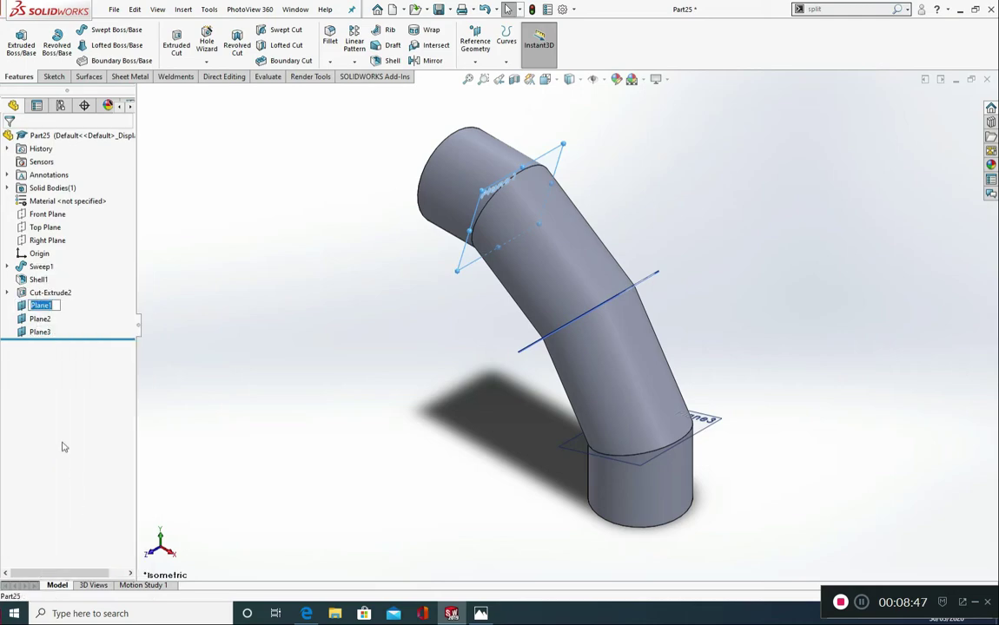
{"action": "type", "text": "Split 1"}
{"action": "key", "text": "Return"}
Step: Rename the reference plane at the middle joint as Split 2
{"action": "left_click", "coordinate": [40, 319]}
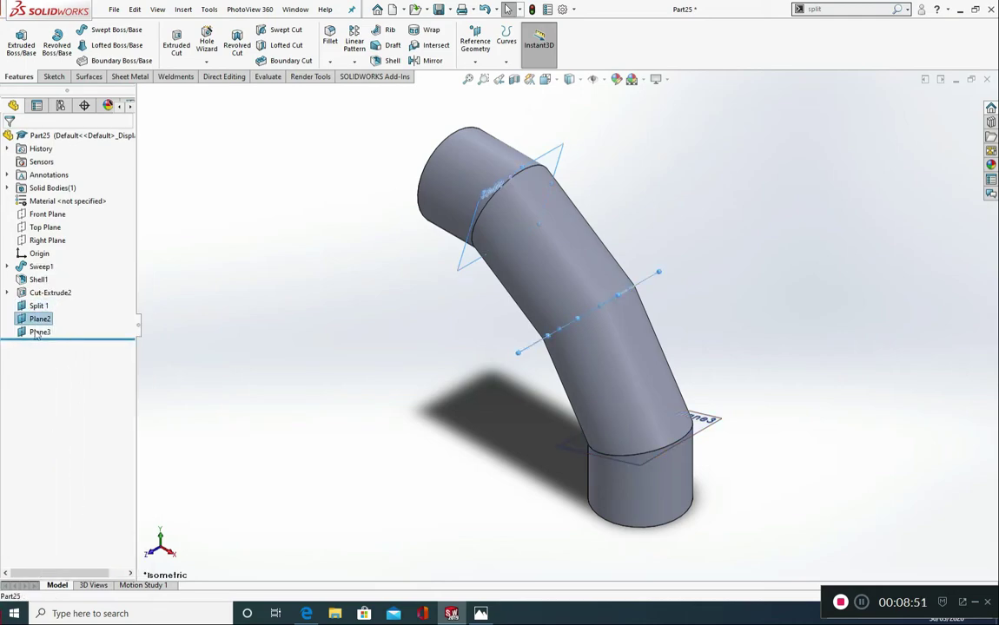
{"action": "right_click", "coordinate": [40, 319]}
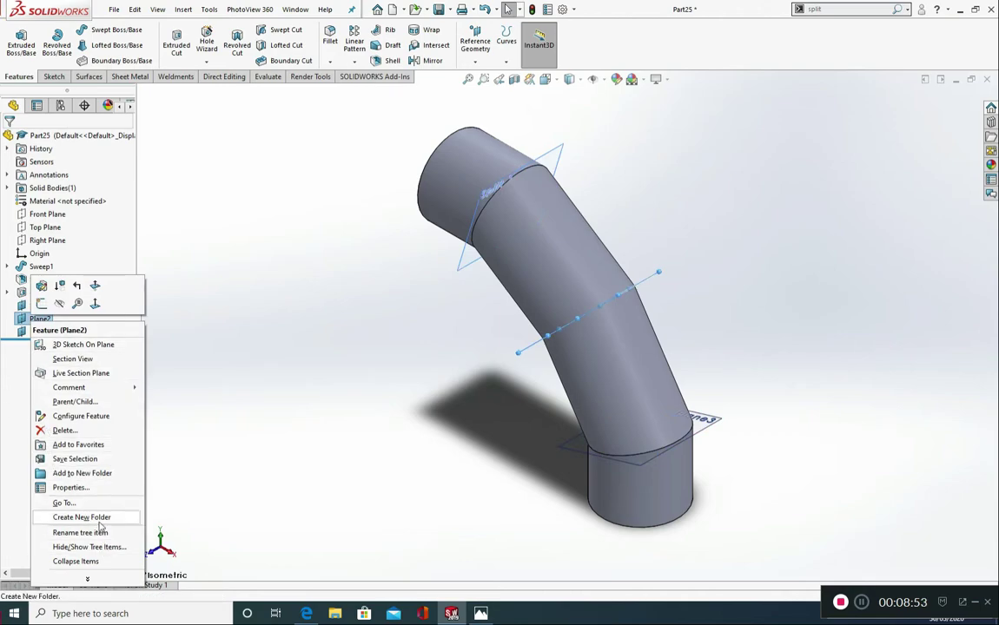
{"action": "left_click", "coordinate": [101, 531]}
{"action": "type", "text": "Split 2"}
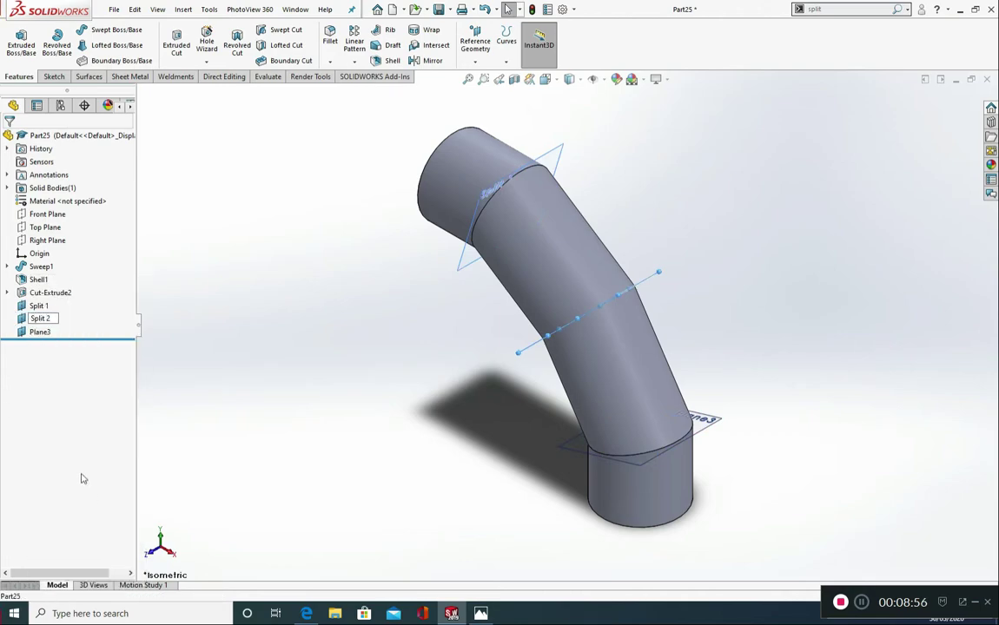
{"action": "key", "text": "Return"}
Step: Rename the reference plane at the lowest joint as Split 3
{"action": "right_click", "coordinate": [48, 335]}
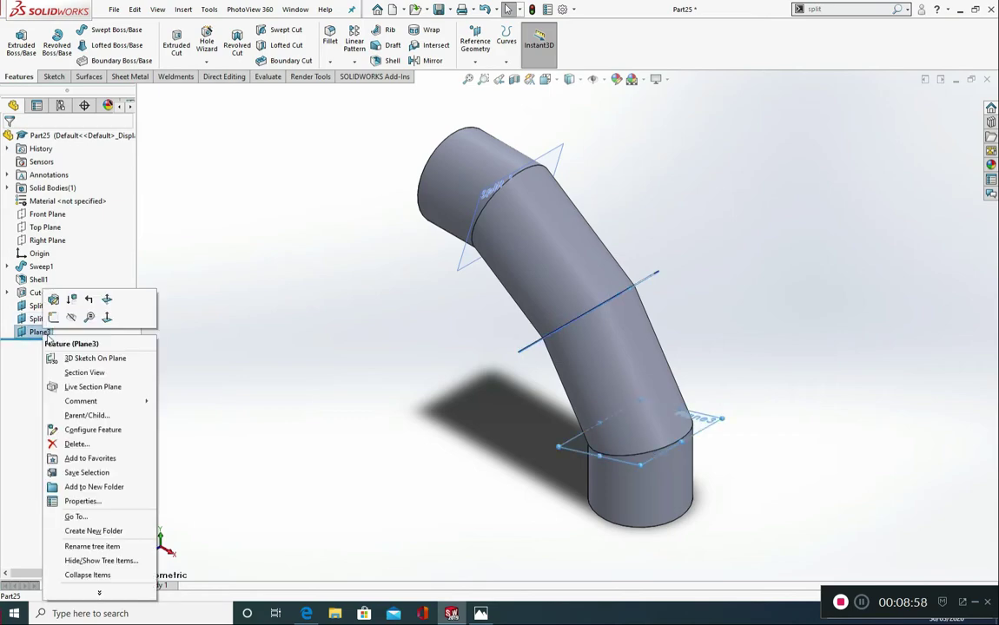
{"action": "left_click", "coordinate": [92, 547]}
{"action": "type", "text": "Split"}
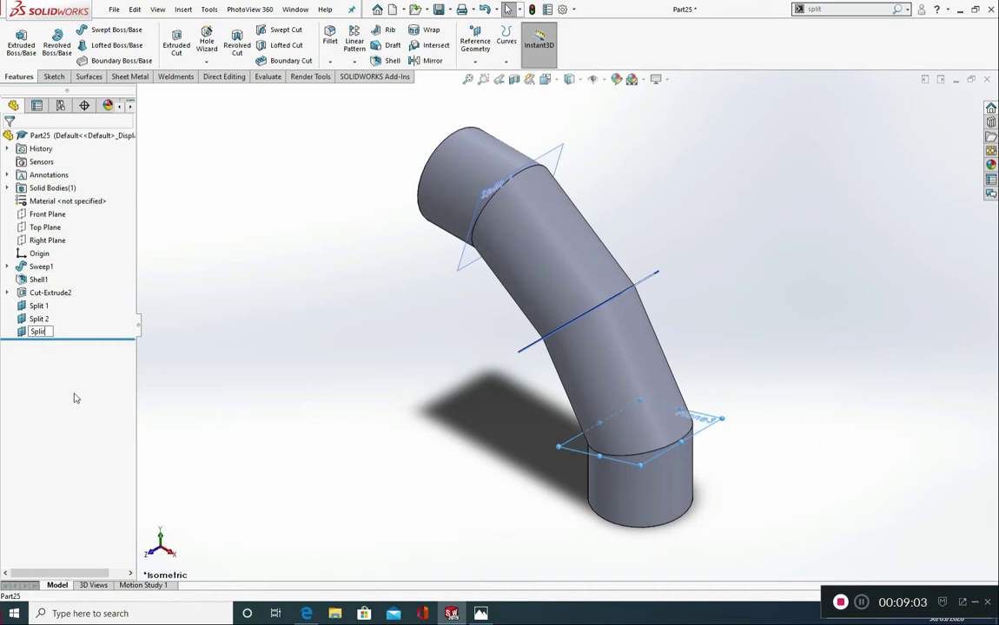
{"action": "type", "text": " 3"}
{"action": "key", "text": "Return"}
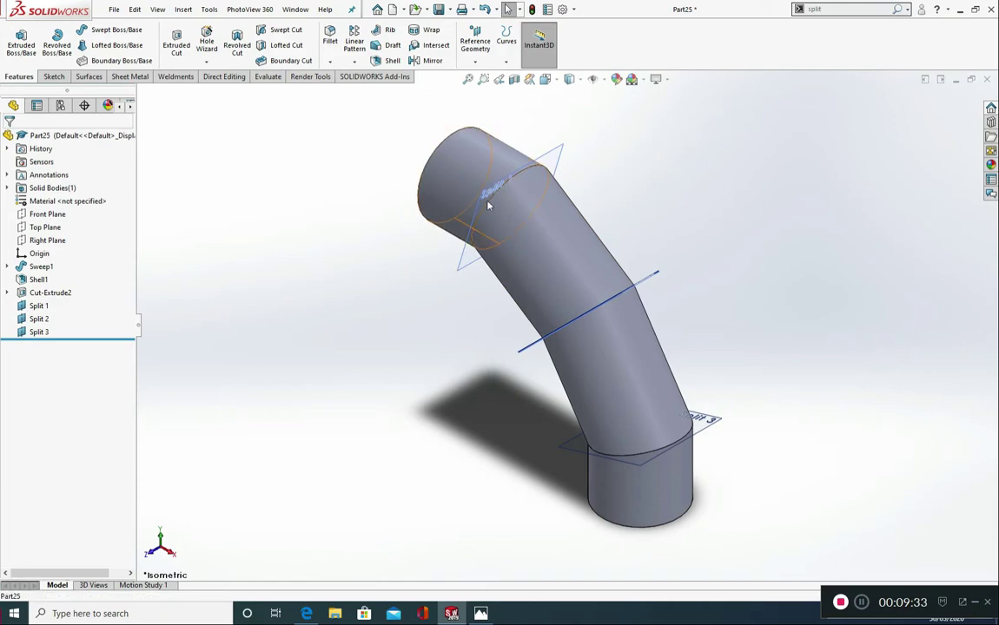
{"action": "left_click", "coordinate": [465, 198]}
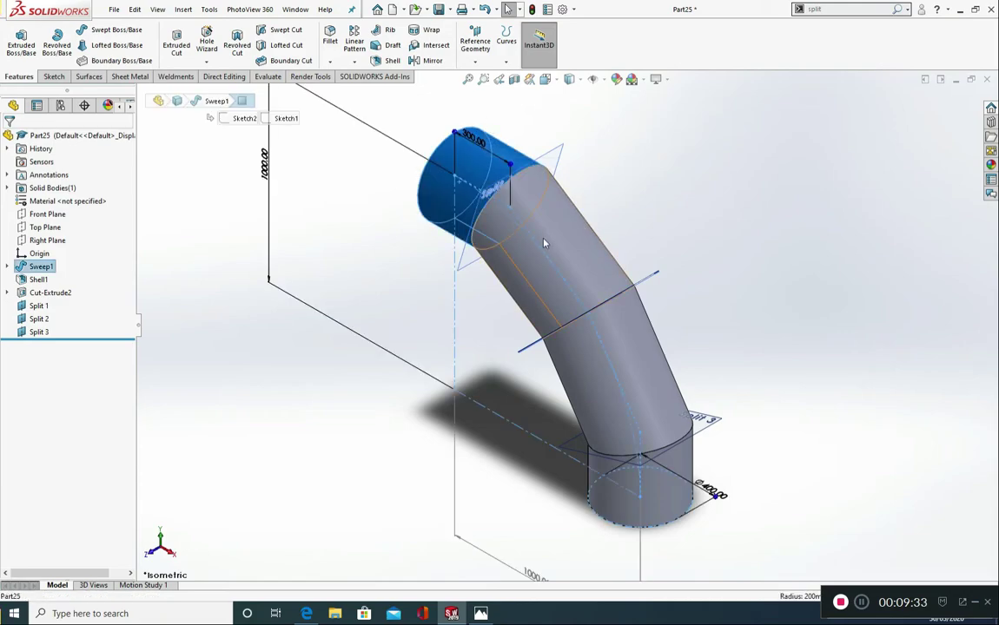
{"action": "left_click", "coordinate": [688, 469]}
{"action": "left_click", "coordinate": [870, 494]}
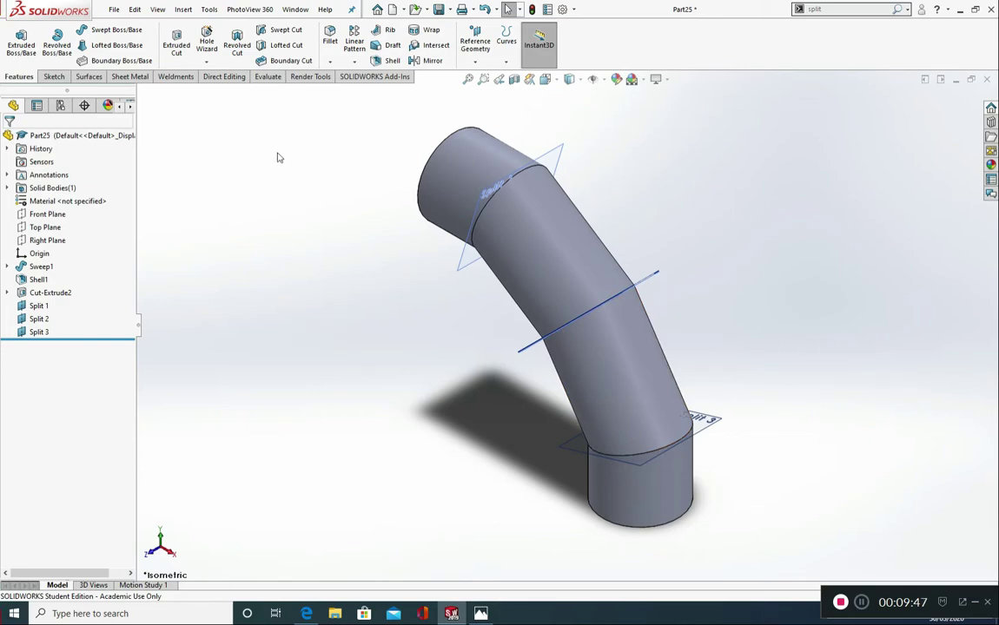
Step: Look at the Direct Editing command set containing Split, and hide that set from the interface
{"action": "left_click", "coordinate": [224, 77]}
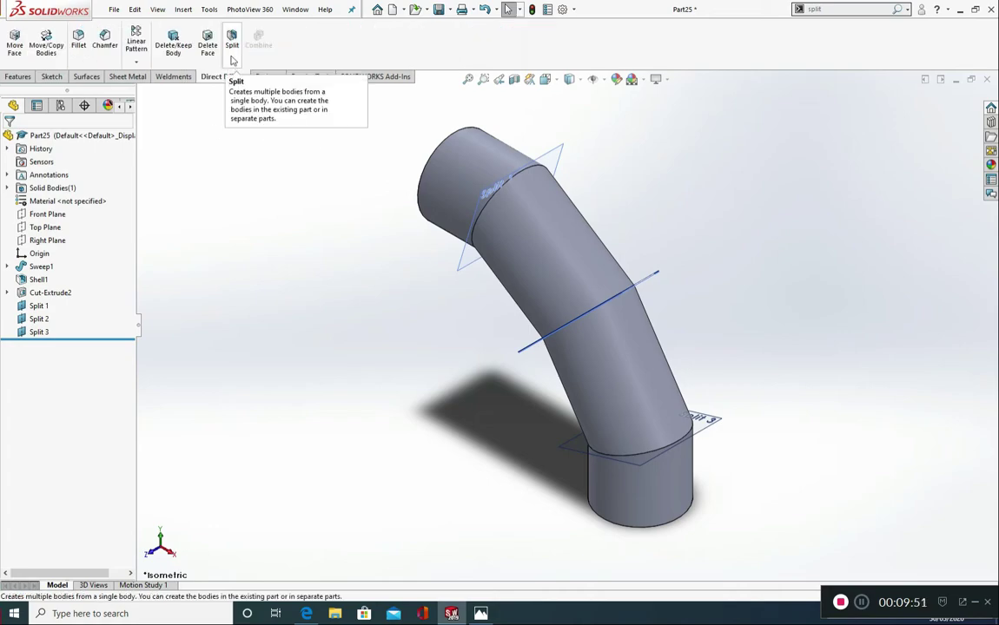
{"action": "right_click", "coordinate": [216, 81]}
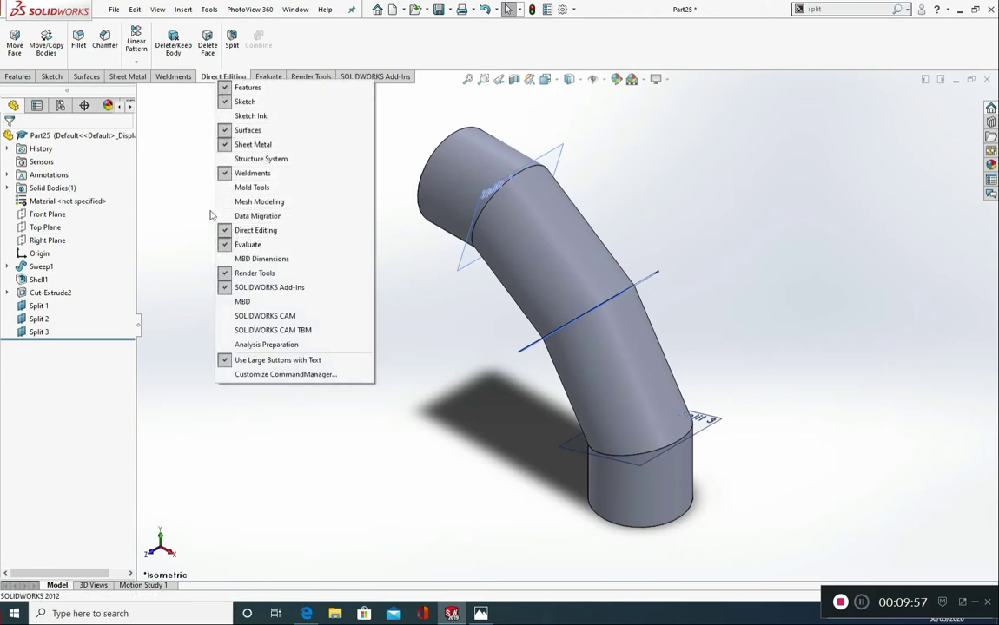
{"action": "left_click", "coordinate": [182, 186]}
{"action": "right_click", "coordinate": [225, 80]}
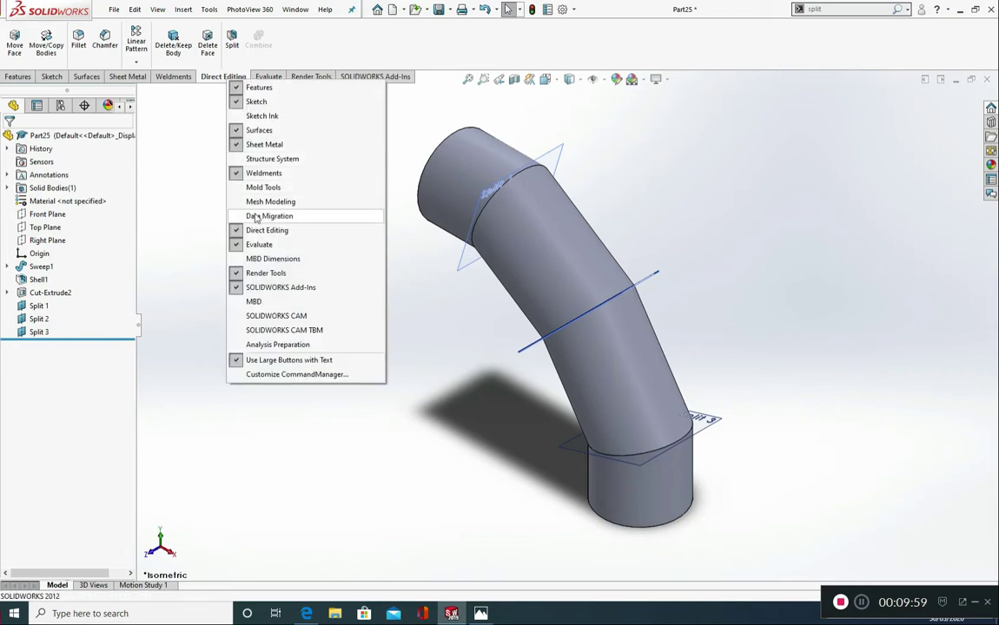
{"action": "left_click", "coordinate": [253, 229]}
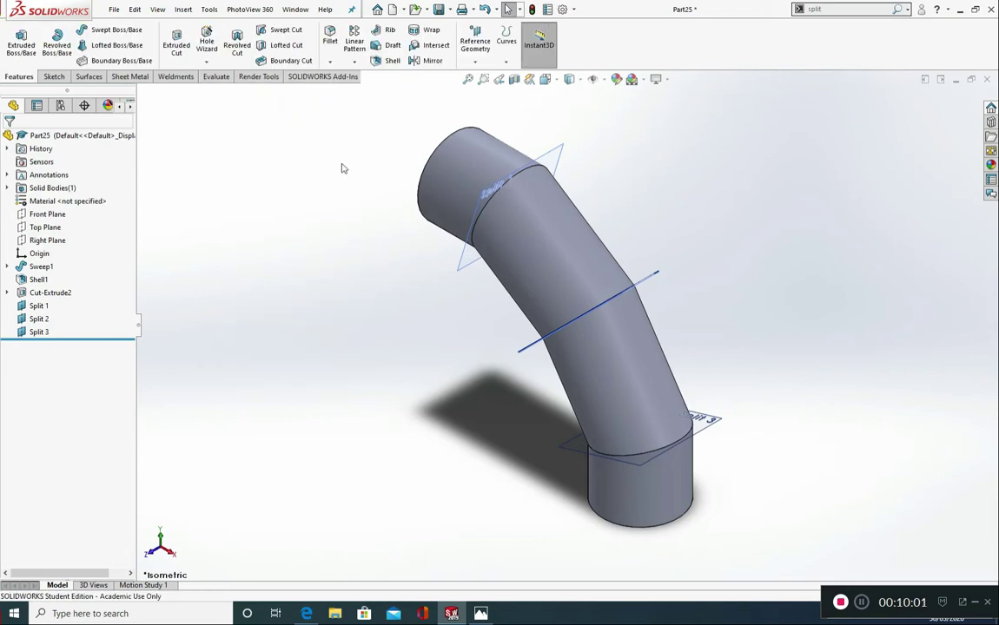
{"action": "left_click", "coordinate": [826, 9]}
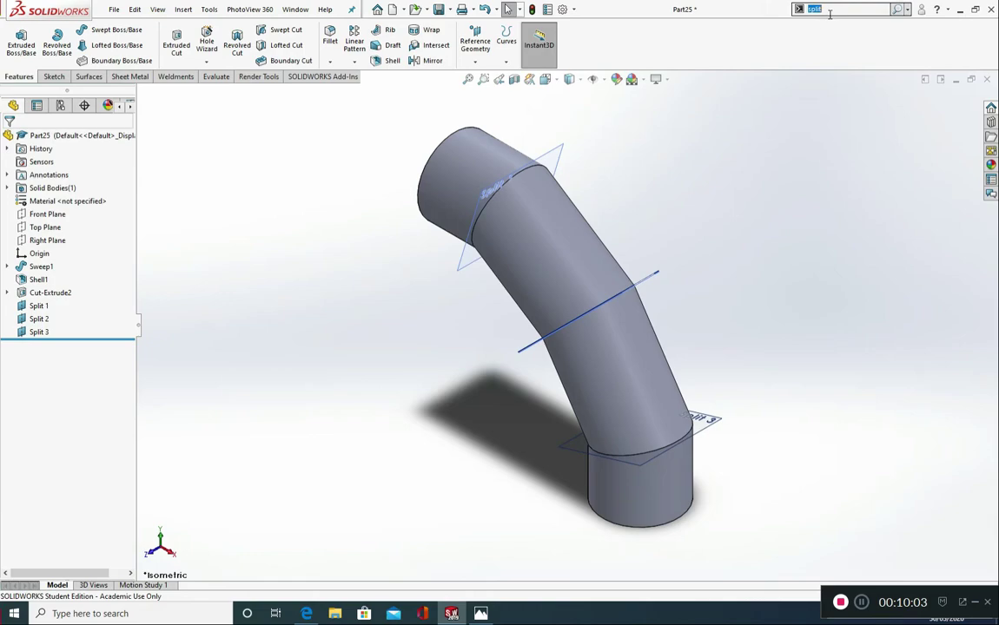
{"action": "left_click", "coordinate": [898, 9]}
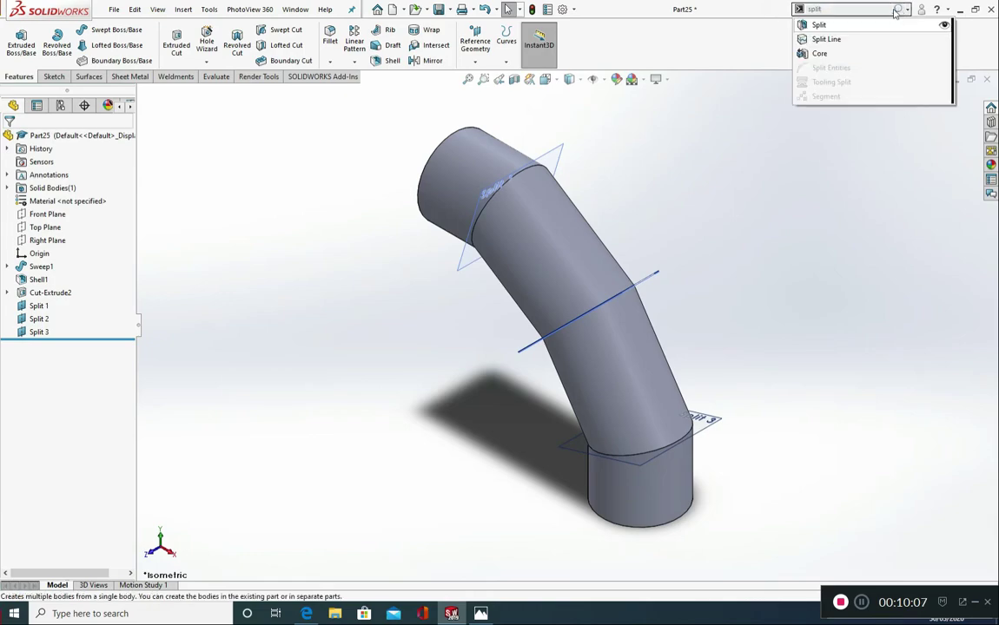
{"action": "left_click", "coordinate": [820, 29]}
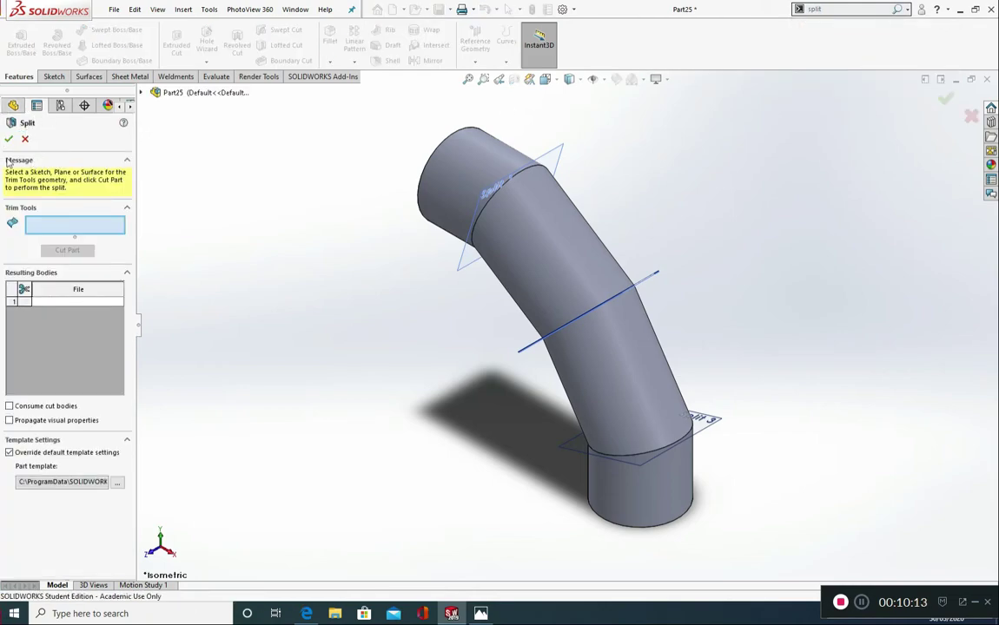
{"action": "left_click", "coordinate": [25, 139]}
Step: Search the commands for "split", locate the Split command, and make the Direct Editing command set available again
{"action": "left_click", "coordinate": [830, 12]}
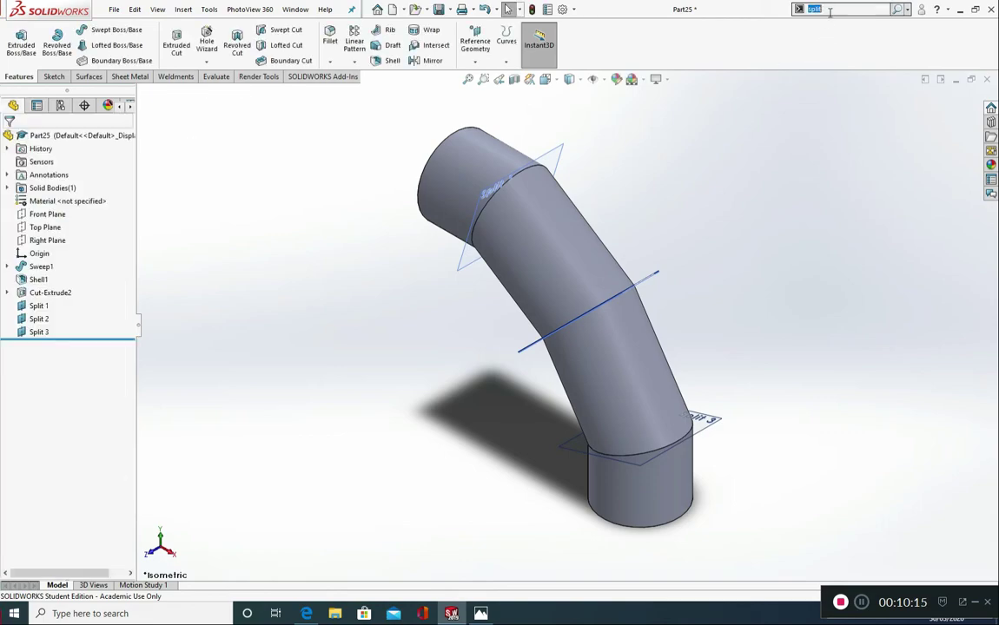
{"action": "left_click", "coordinate": [898, 11]}
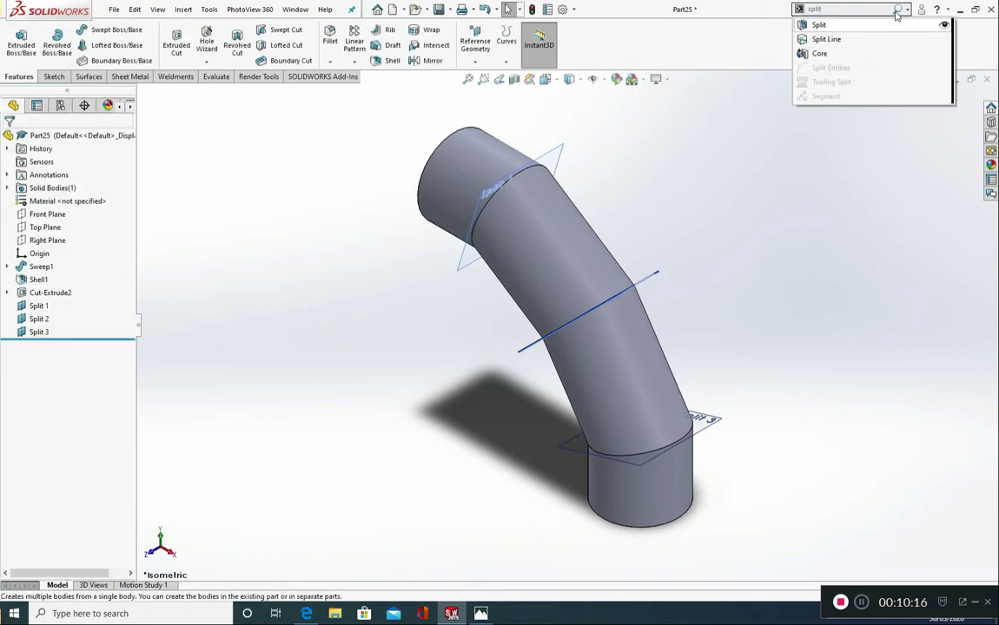
{"action": "left_click", "coordinate": [944, 27]}
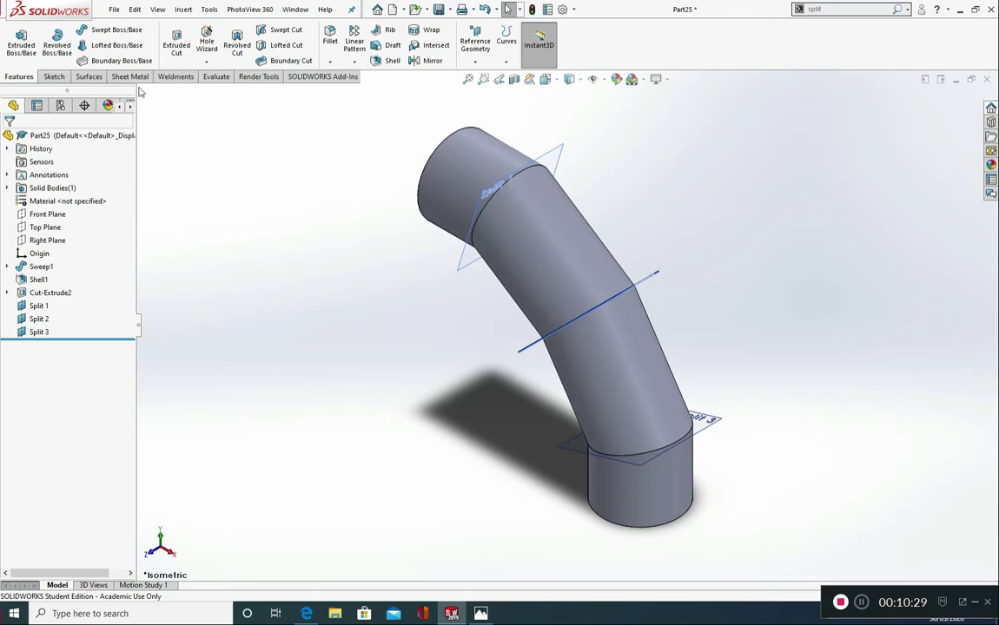
{"action": "right_click", "coordinate": [172, 76]}
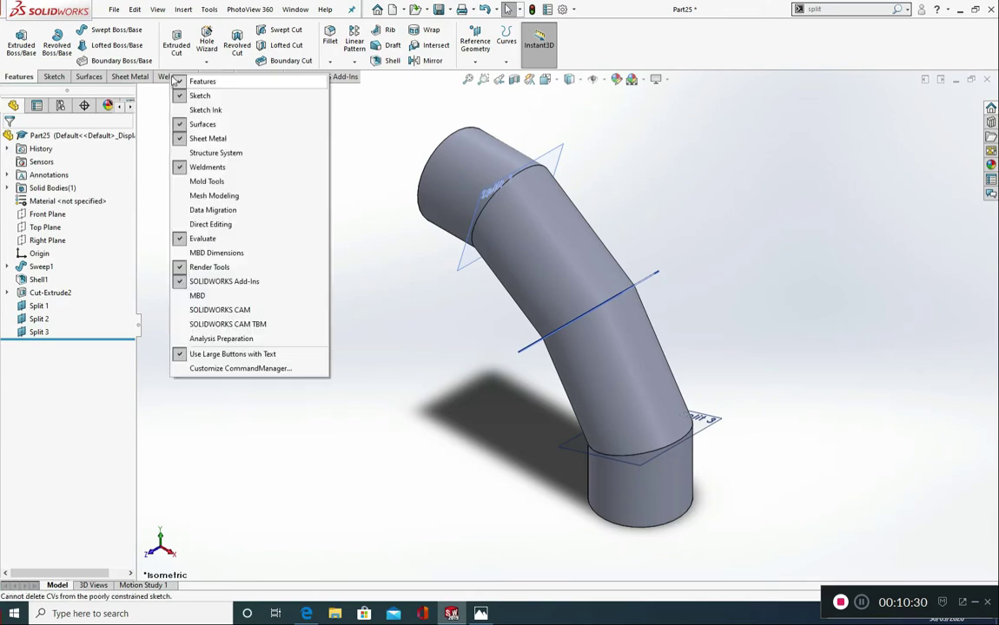
{"action": "left_click", "coordinate": [241, 225]}
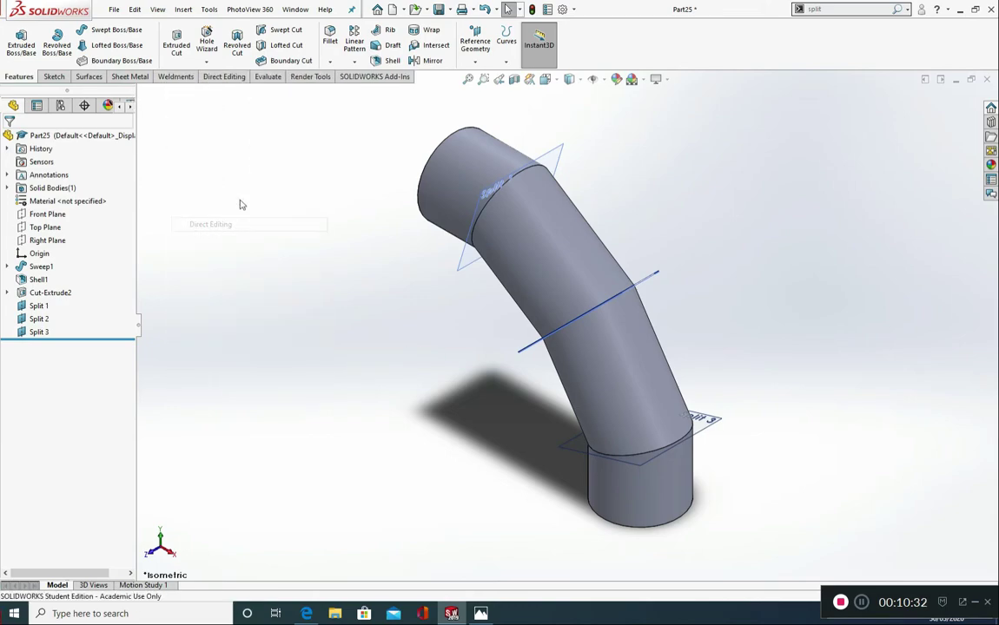
Step: Start a Split of the elbow and cut the part with the planes Split 1, Split 2 and Split 3 as trim tools
{"action": "left_click", "coordinate": [226, 78]}
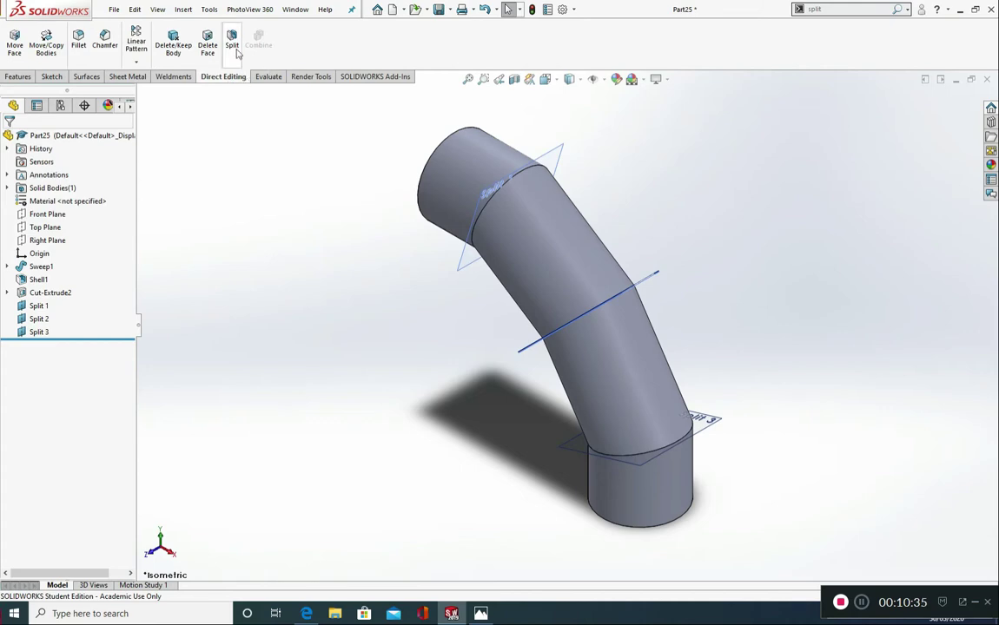
{"action": "left_click", "coordinate": [232, 42]}
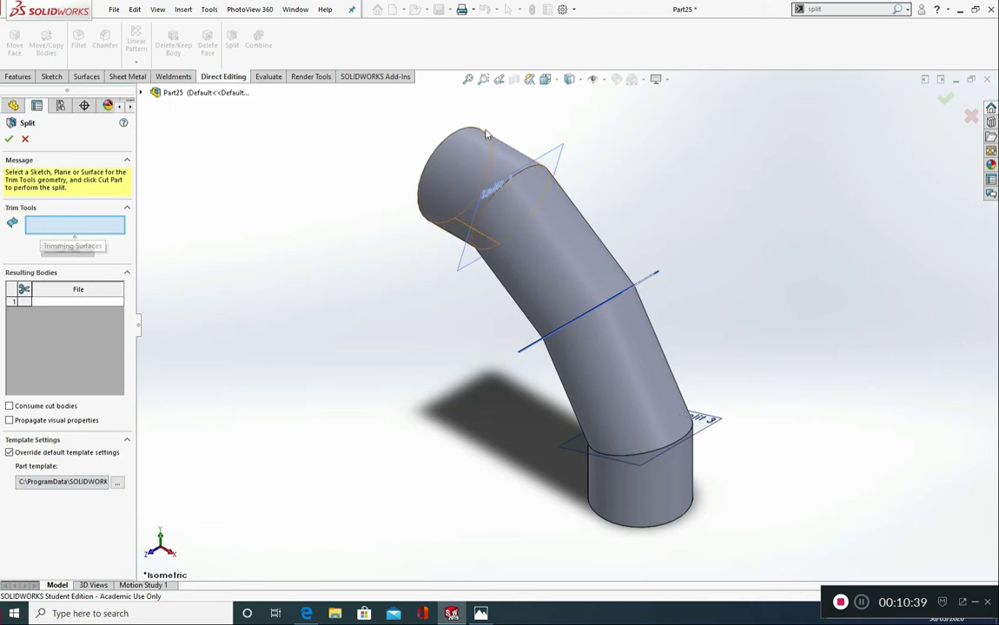
{"action": "left_click", "coordinate": [515, 156]}
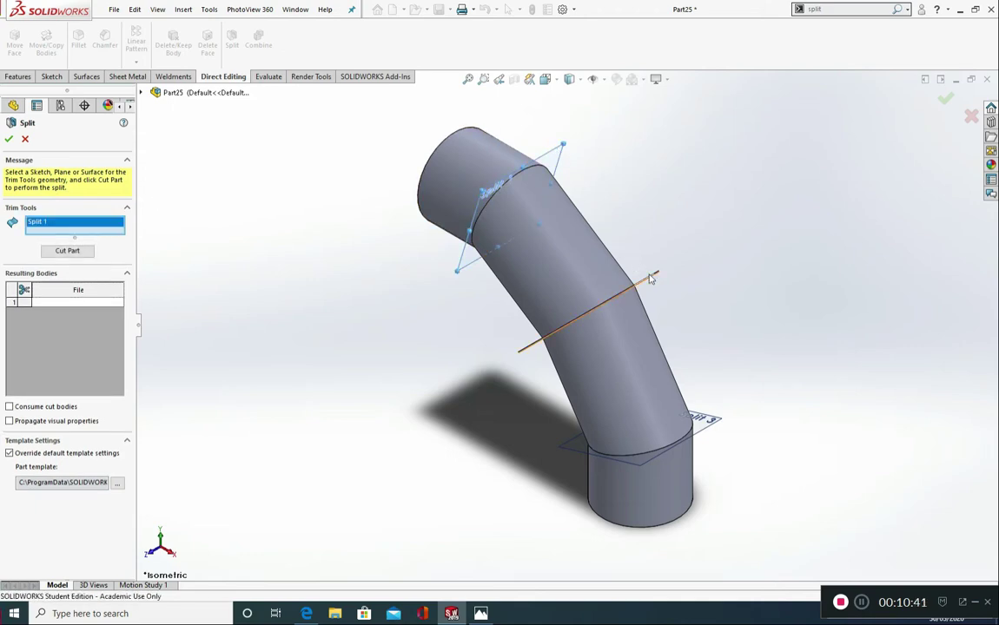
{"action": "left_click", "coordinate": [586, 252]}
{"action": "left_click", "coordinate": [711, 427]}
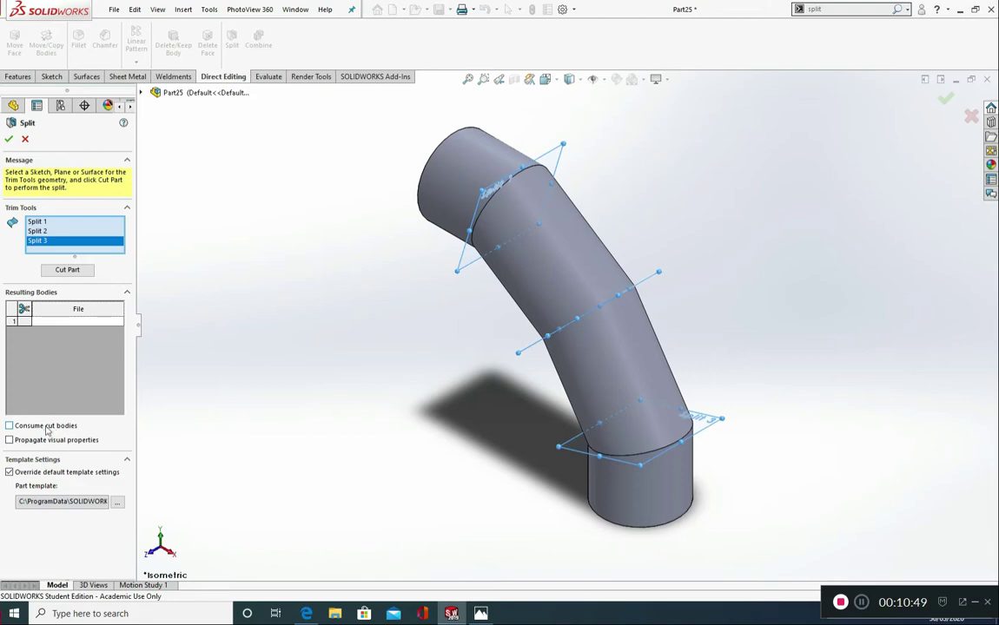
{"action": "left_click", "coordinate": [68, 270]}
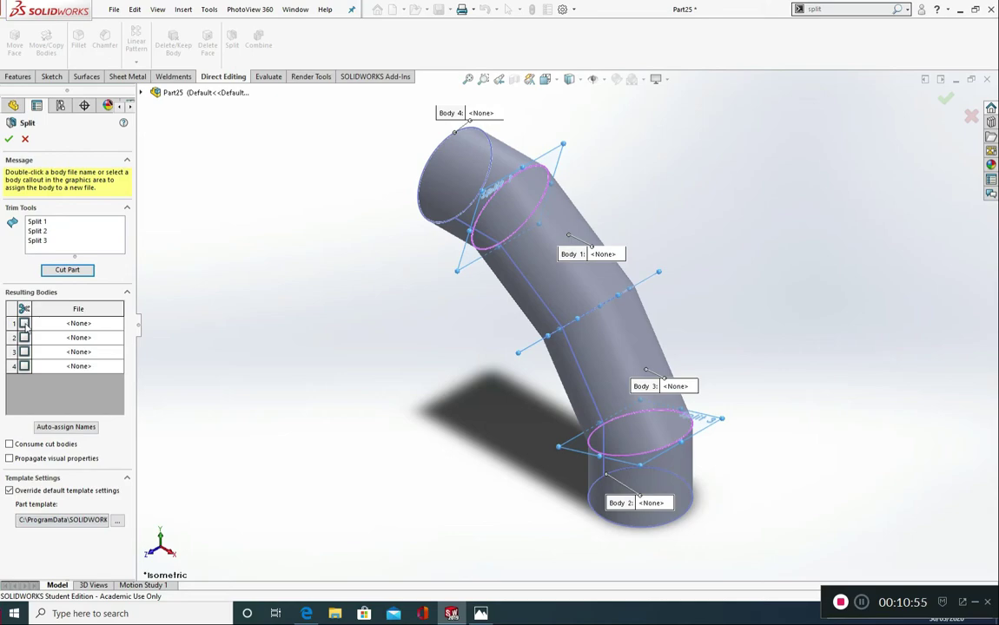
Step: Mark all four resulting bodies for splitting and complete the Split feature
{"action": "left_click", "coordinate": [24, 324]}
{"action": "left_click", "coordinate": [24, 338]}
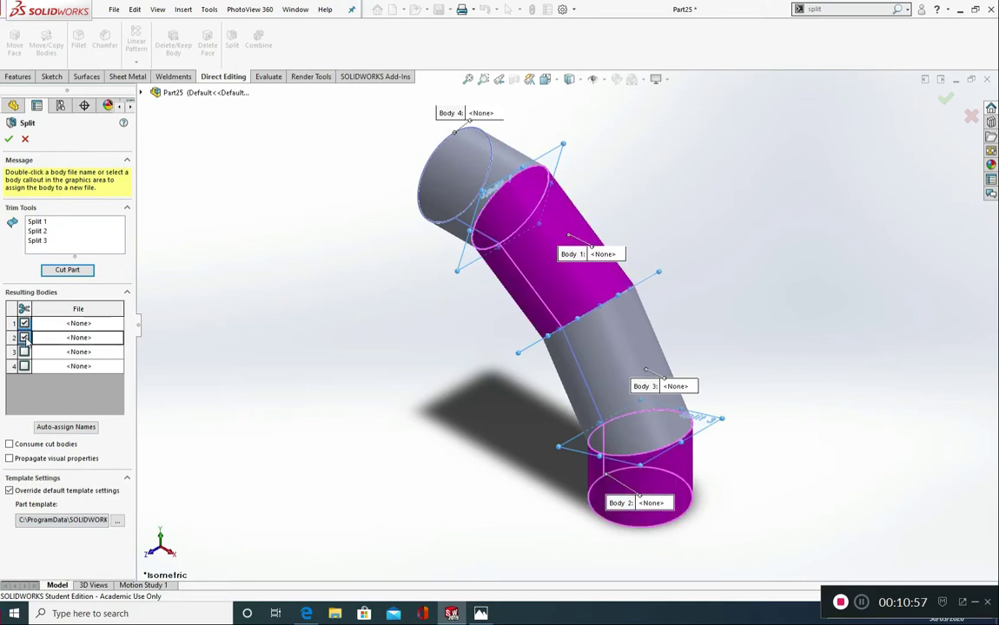
{"action": "left_click", "coordinate": [24, 352]}
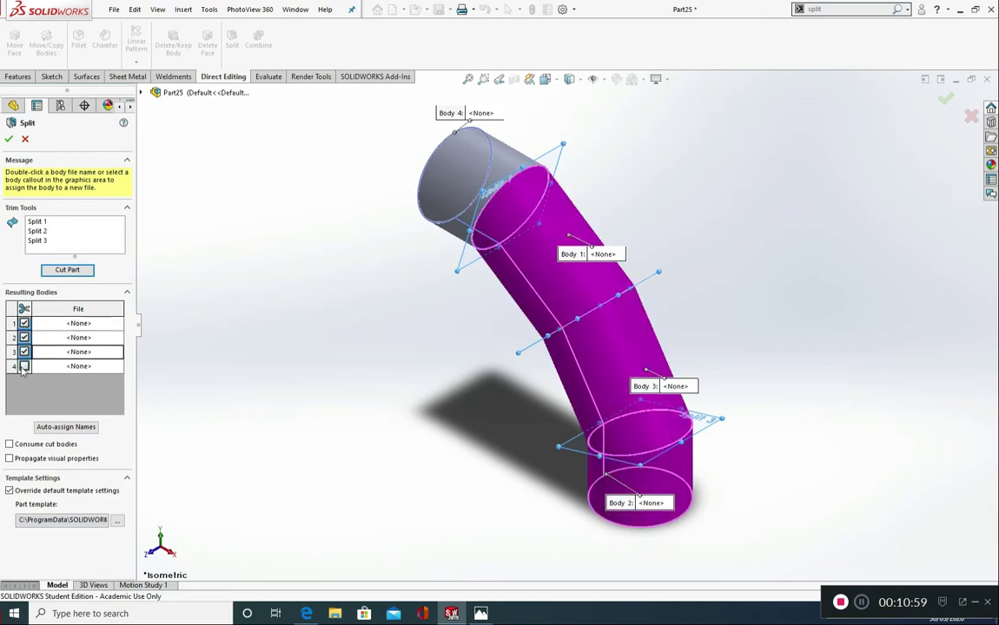
{"action": "left_click", "coordinate": [25, 366]}
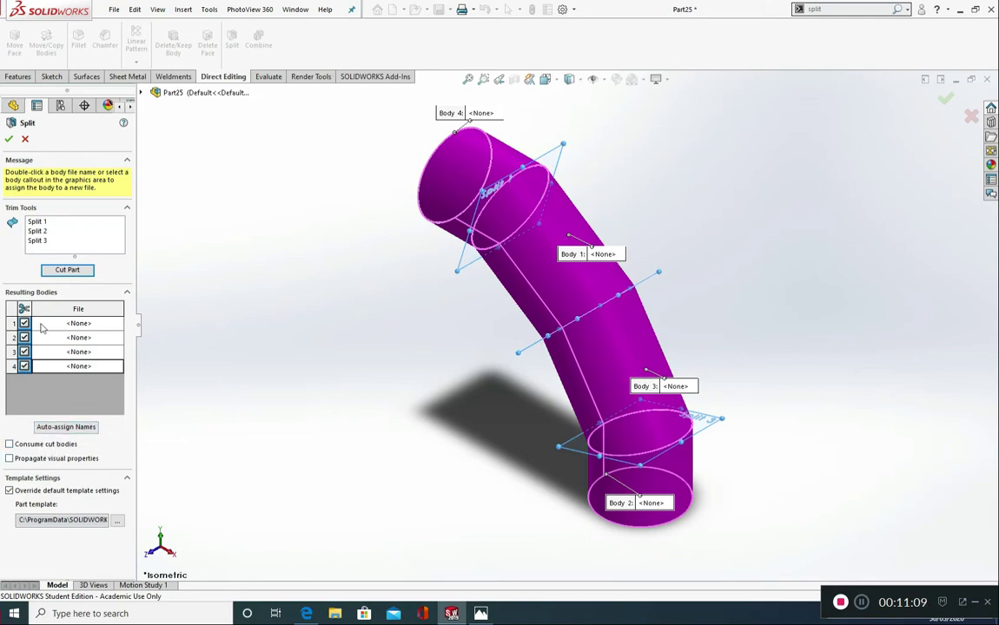
{"action": "left_click", "coordinate": [7, 140]}
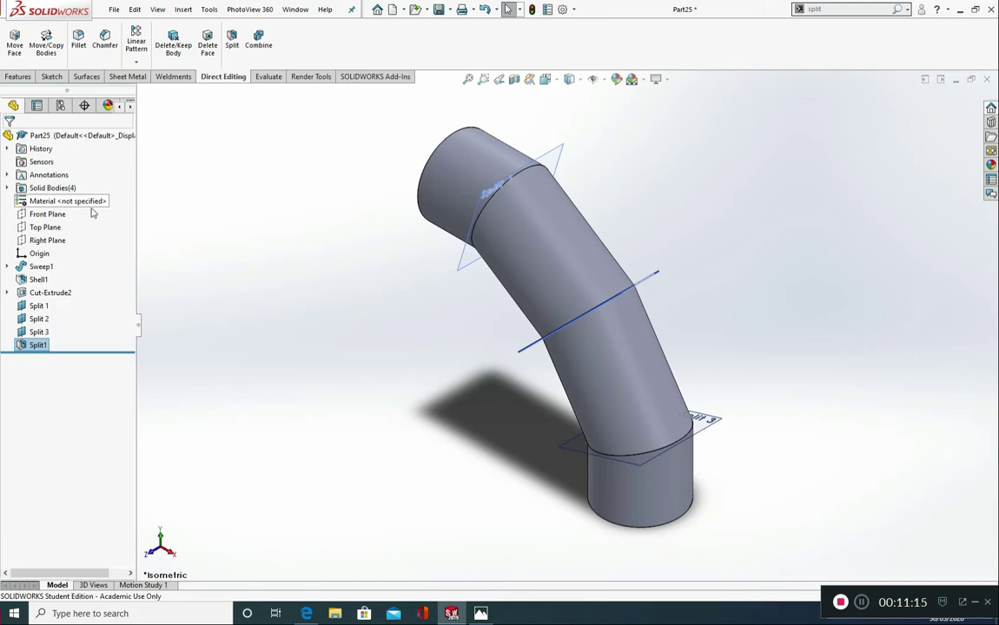
{"action": "left_click", "coordinate": [458, 169]}
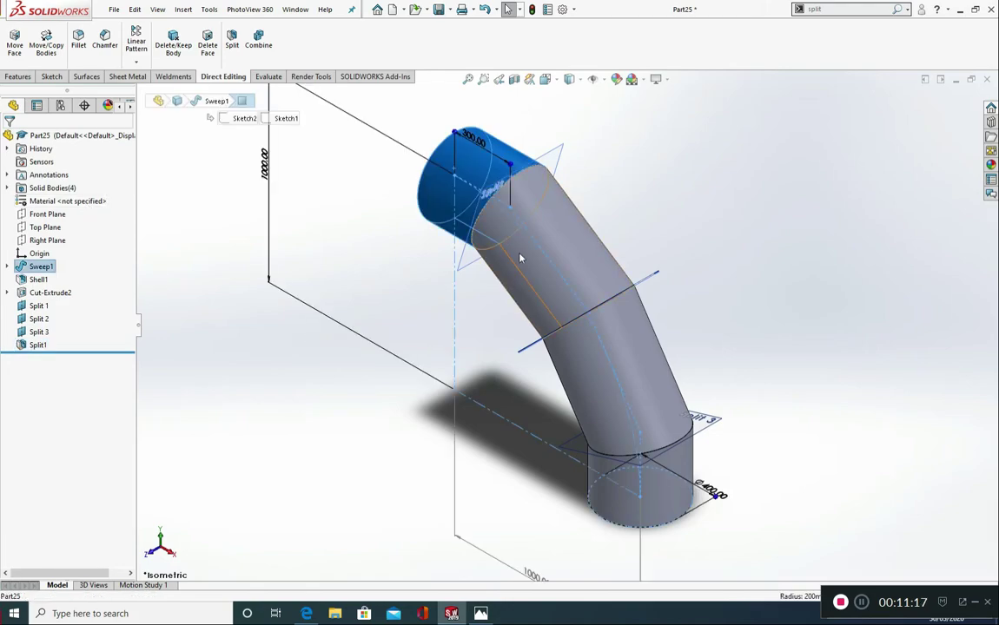
Step: Check each elbow segment in the model and the four entries in the solid bodies list to confirm that the pieces are separate
{"action": "left_click", "coordinate": [556, 287]}
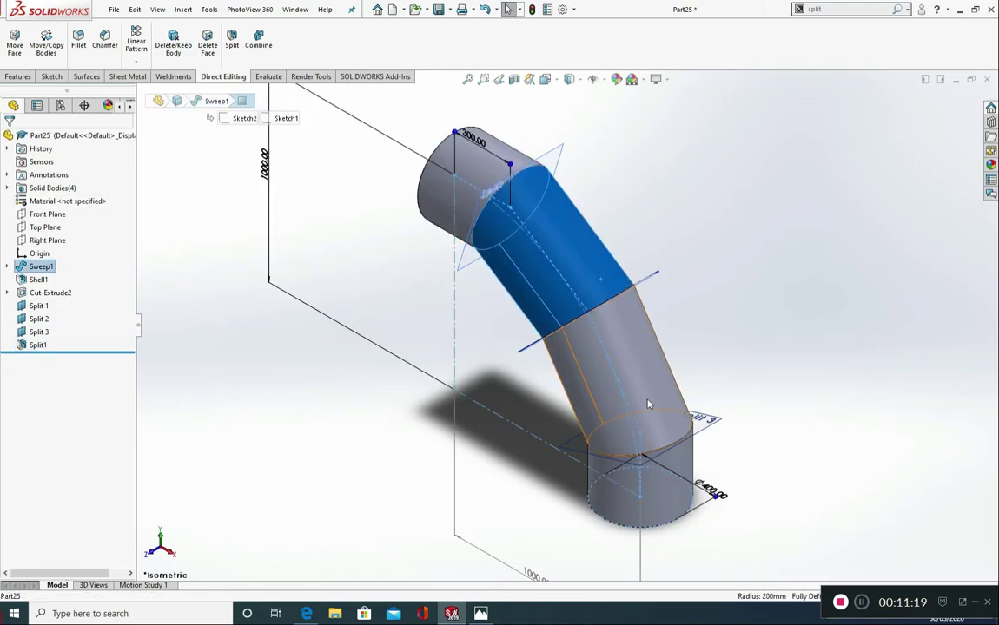
{"action": "left_click", "coordinate": [608, 406]}
{"action": "left_click", "coordinate": [638, 477]}
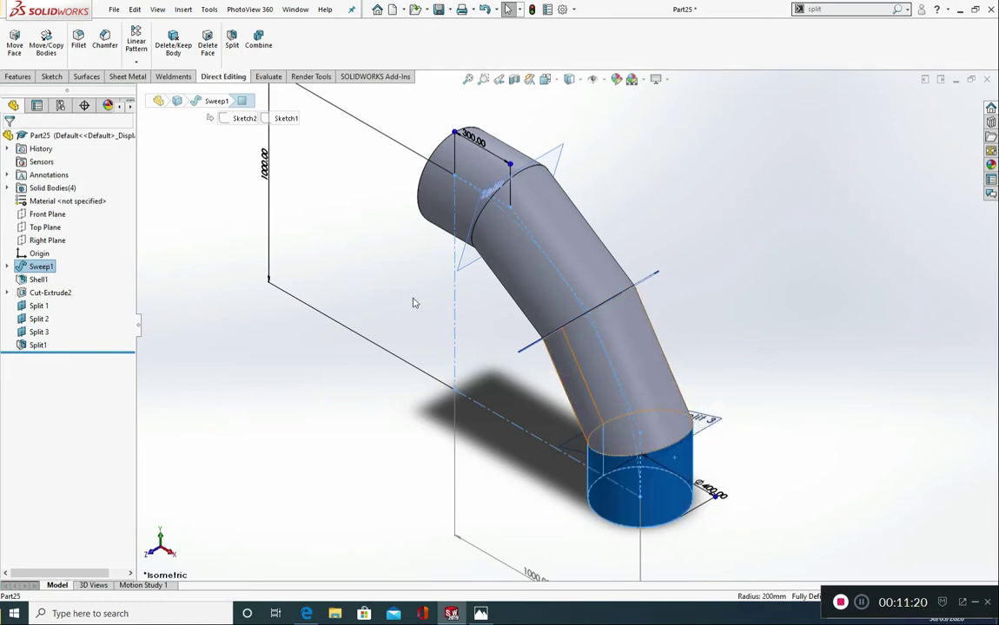
{"action": "left_click", "coordinate": [8, 187]}
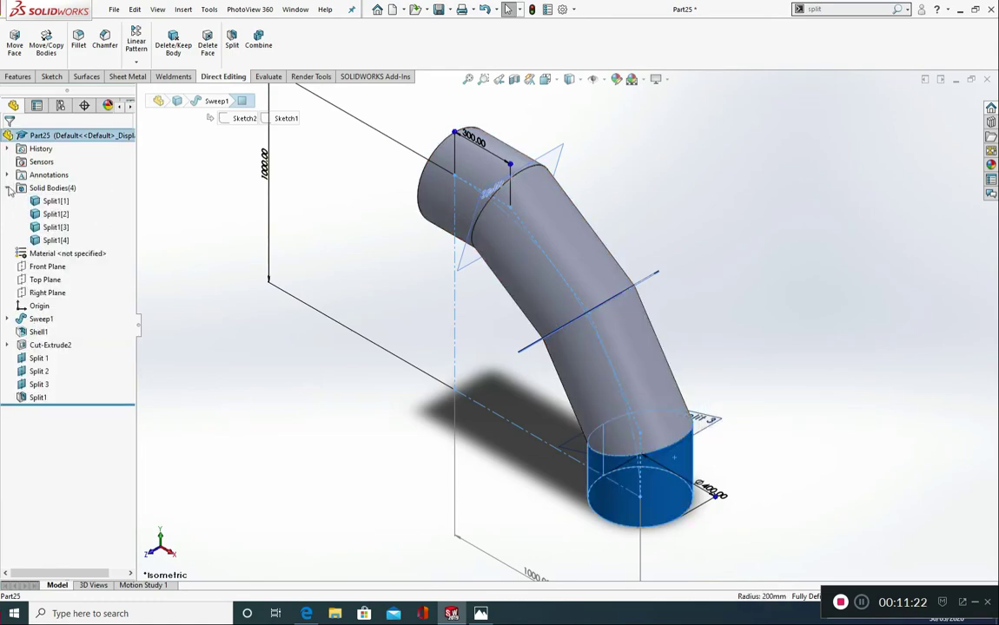
{"action": "left_click", "coordinate": [52, 201]}
{"action": "left_click", "coordinate": [54, 214]}
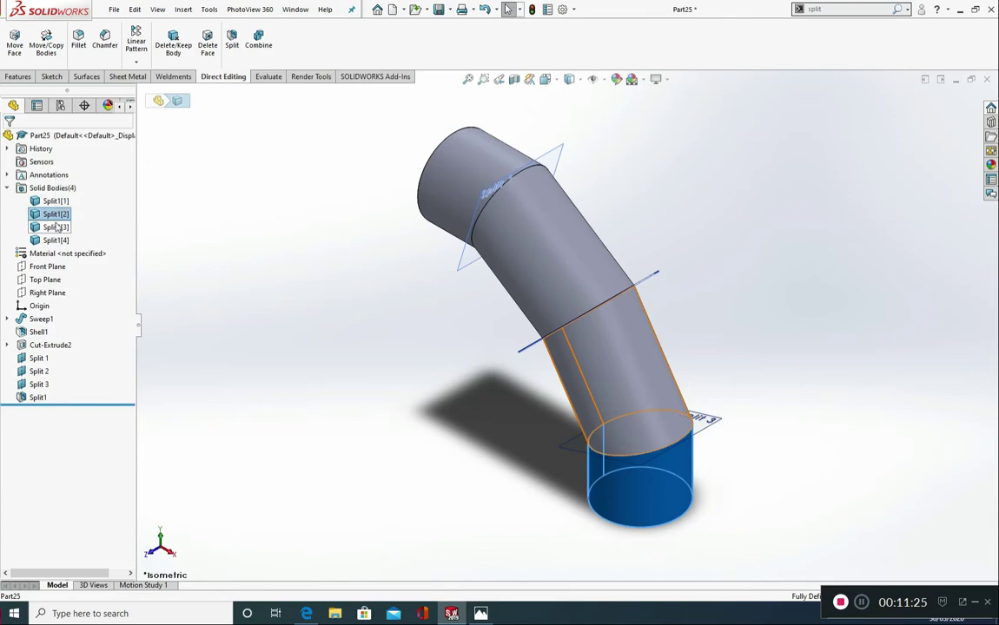
{"action": "left_click", "coordinate": [56, 226]}
{"action": "left_click", "coordinate": [56, 240]}
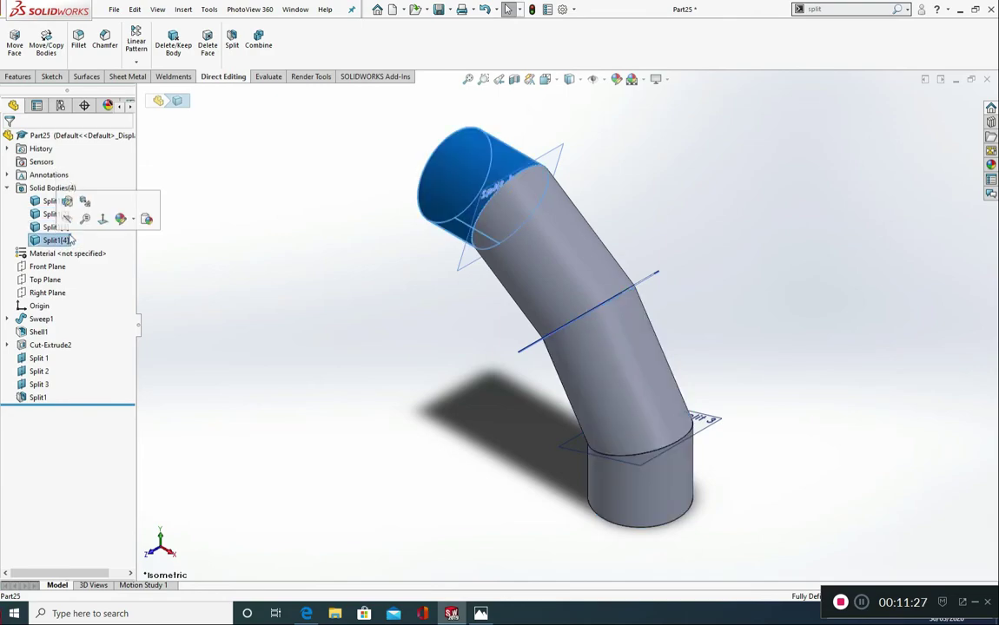
{"action": "left_click", "coordinate": [239, 256]}
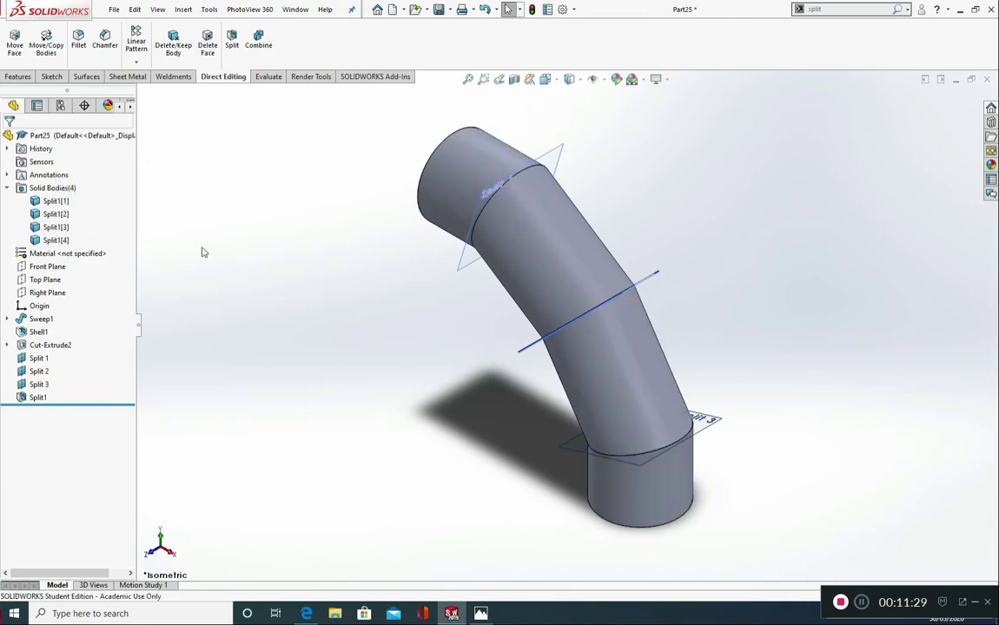
Step: Insert body Split1[1] into a new part, keep the template's units, and save it over the existing file Sheet Metal Elbow P001
{"action": "right_click", "coordinate": [58, 201]}
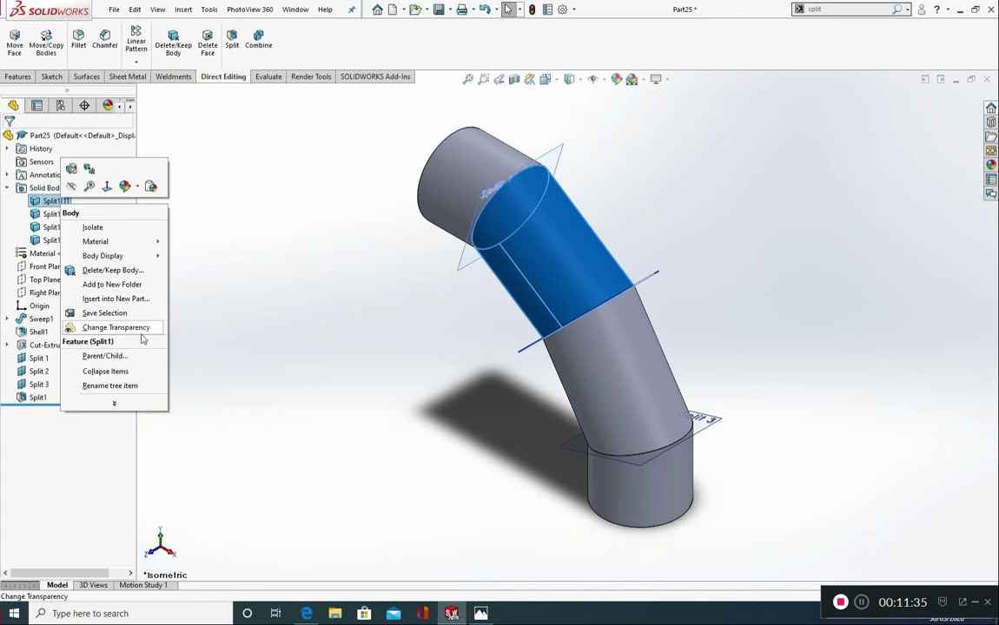
{"action": "left_click", "coordinate": [115, 299]}
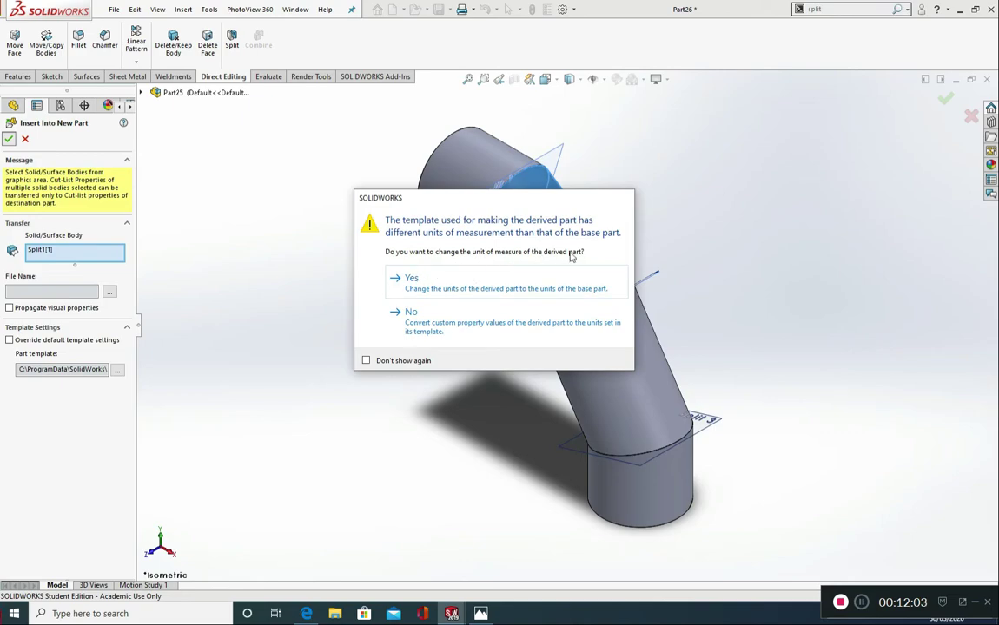
{"action": "left_click", "coordinate": [441, 330]}
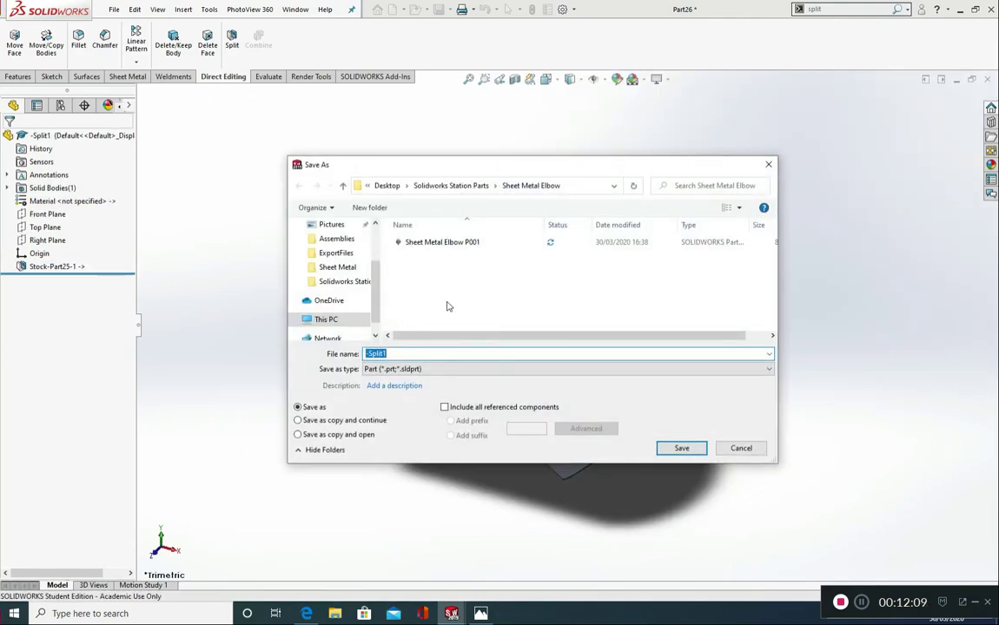
{"action": "double_click", "coordinate": [439, 243]}
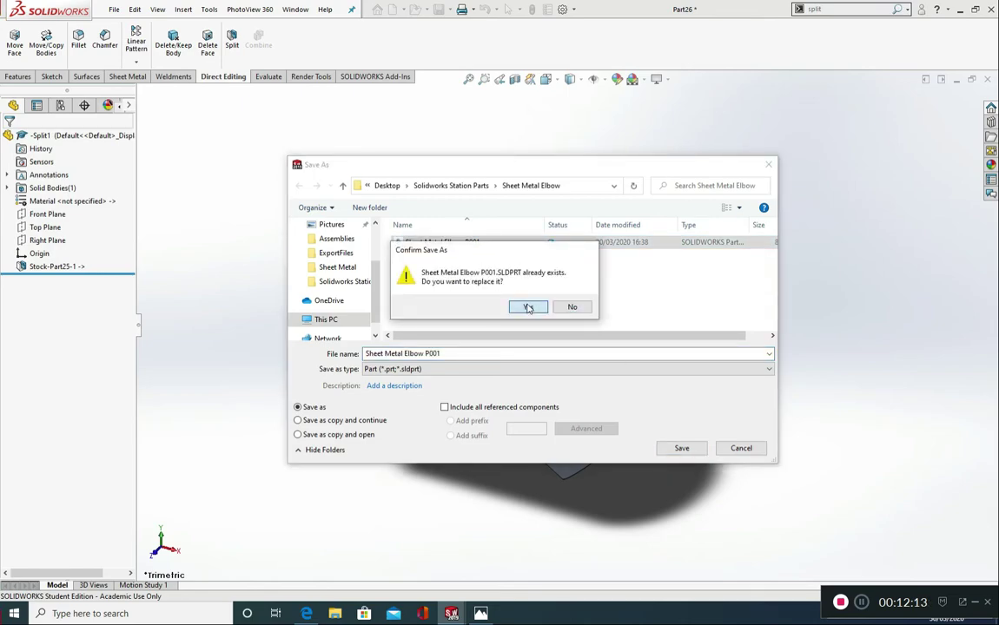
{"action": "left_click", "coordinate": [528, 307]}
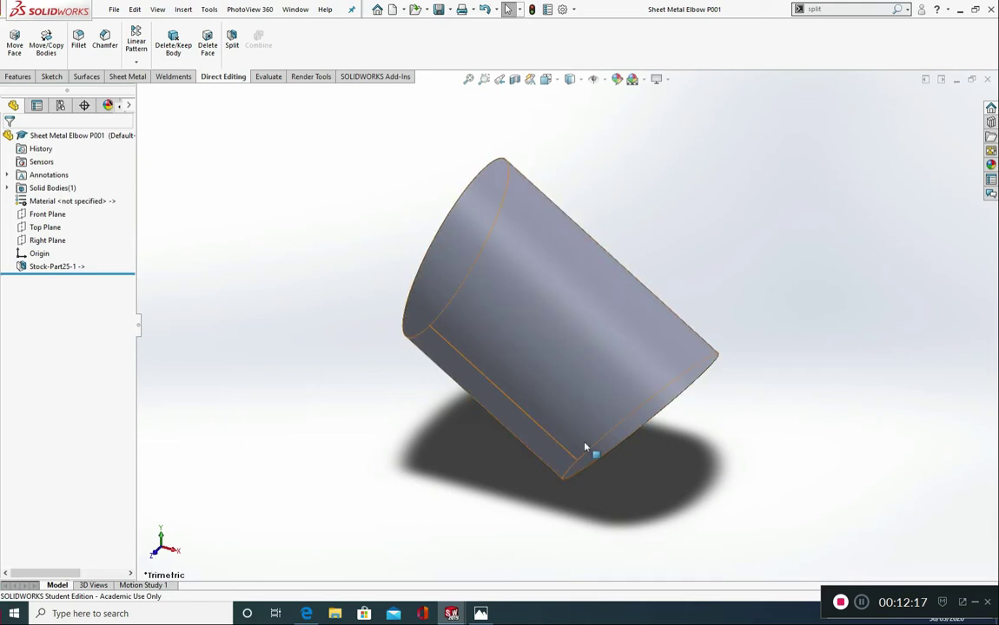
Step: Examine the full-length slit and the rim of the extracted pipe segment, with the sheet metal commands at hand
{"action": "left_click", "coordinate": [129, 76]}
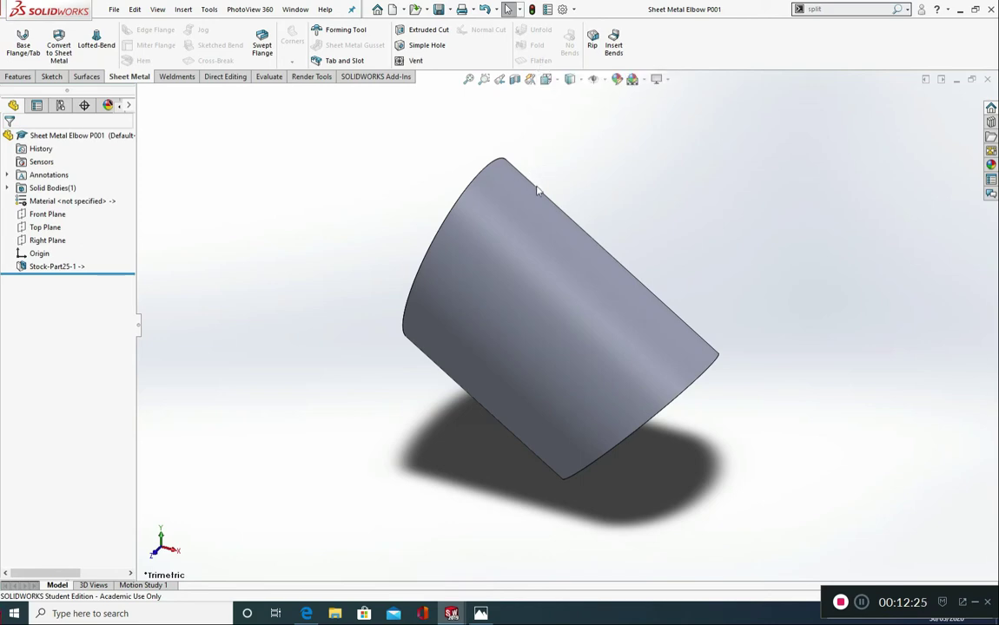
{"action": "middle_click_drag", "start_coordinate": [408, 314], "coordinate": [550, 252]}
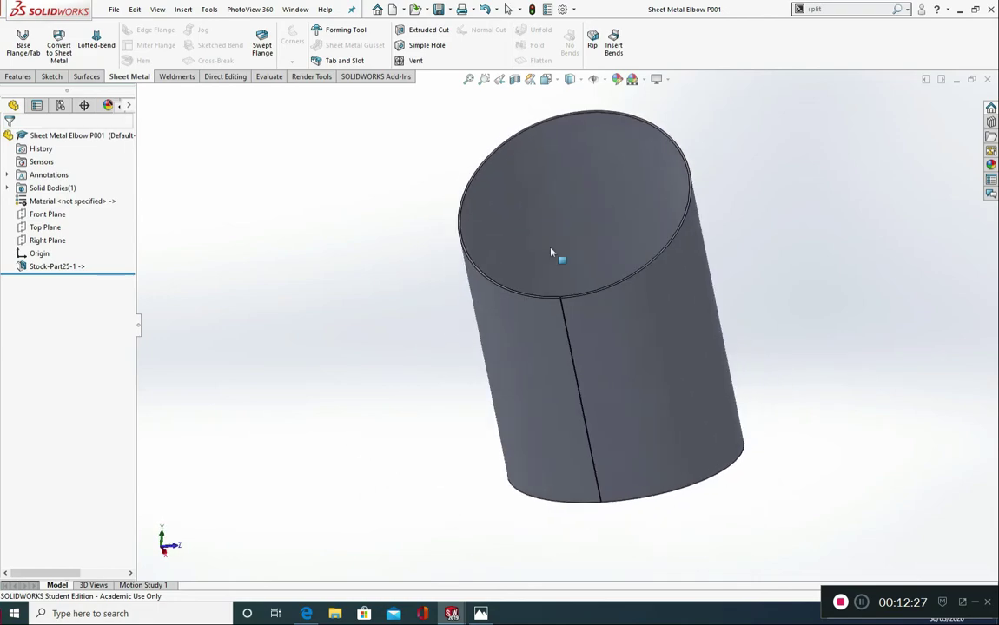
{"action": "scroll", "coordinate": [580, 373], "scroll_direction": "down", "scroll_amount": 6}
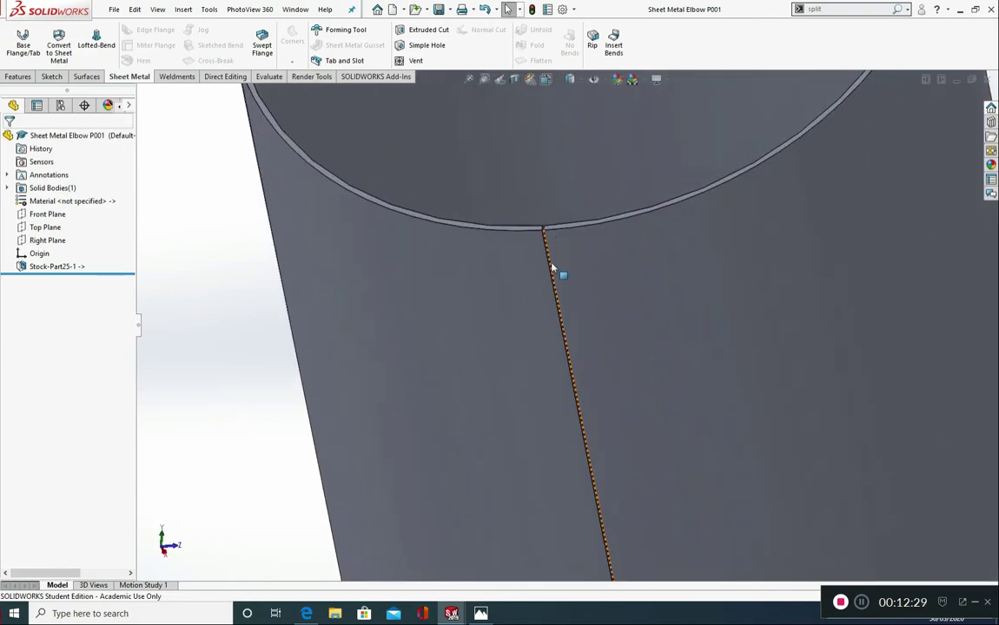
{"action": "scroll", "coordinate": [574, 363], "scroll_direction": "up", "scroll_amount": 4}
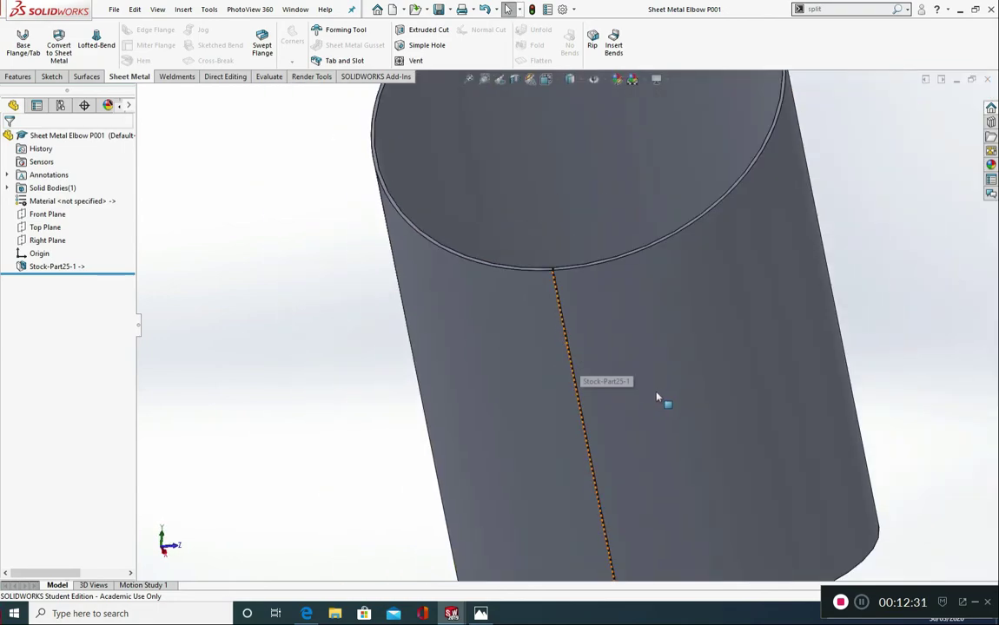
{"action": "scroll", "coordinate": [669, 382], "scroll_direction": "up", "scroll_amount": 2}
{"action": "left_click", "coordinate": [676, 374]}
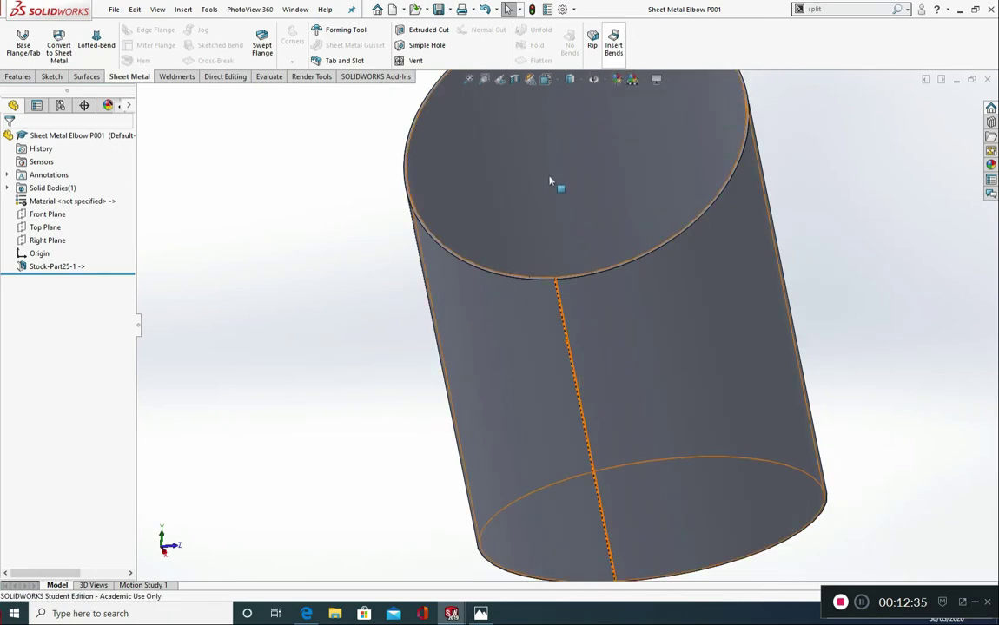
{"action": "scroll", "coordinate": [522, 332], "scroll_direction": "down", "scroll_amount": 3}
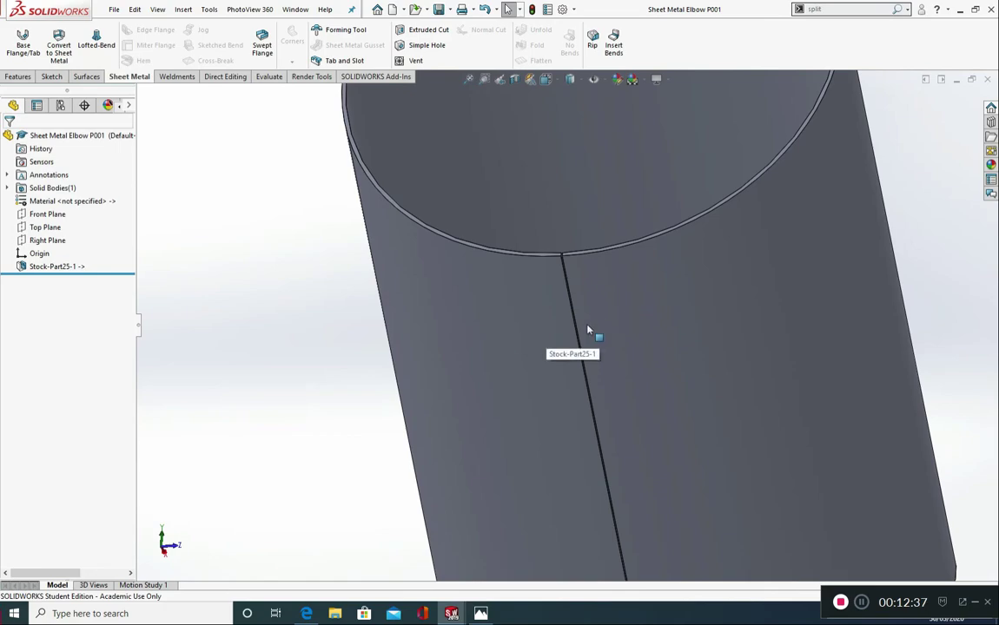
{"action": "scroll", "coordinate": [588, 330], "scroll_direction": "up", "scroll_amount": 3}
{"action": "scroll", "coordinate": [591, 333], "scroll_direction": "down", "scroll_amount": 3}
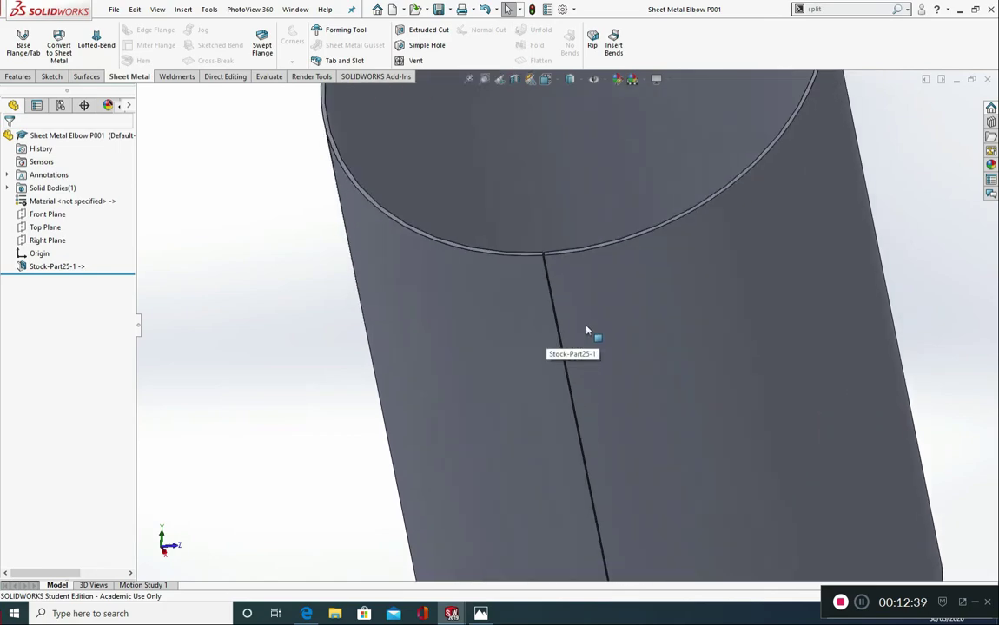
{"action": "scroll", "coordinate": [539, 352], "scroll_direction": "up", "scroll_amount": 3}
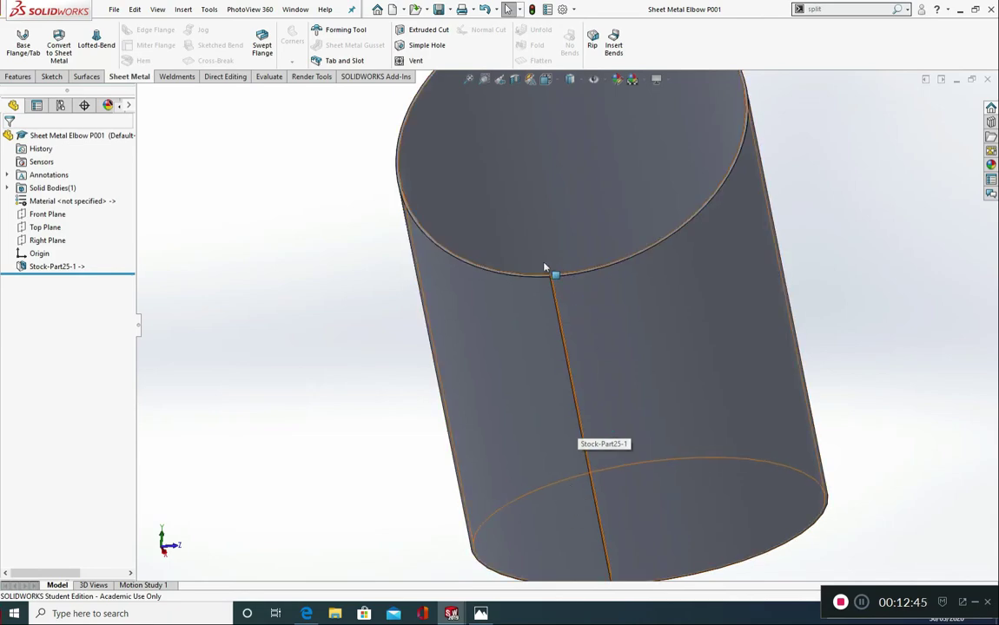
{"action": "scroll", "coordinate": [551, 285], "scroll_direction": "down", "scroll_amount": 3}
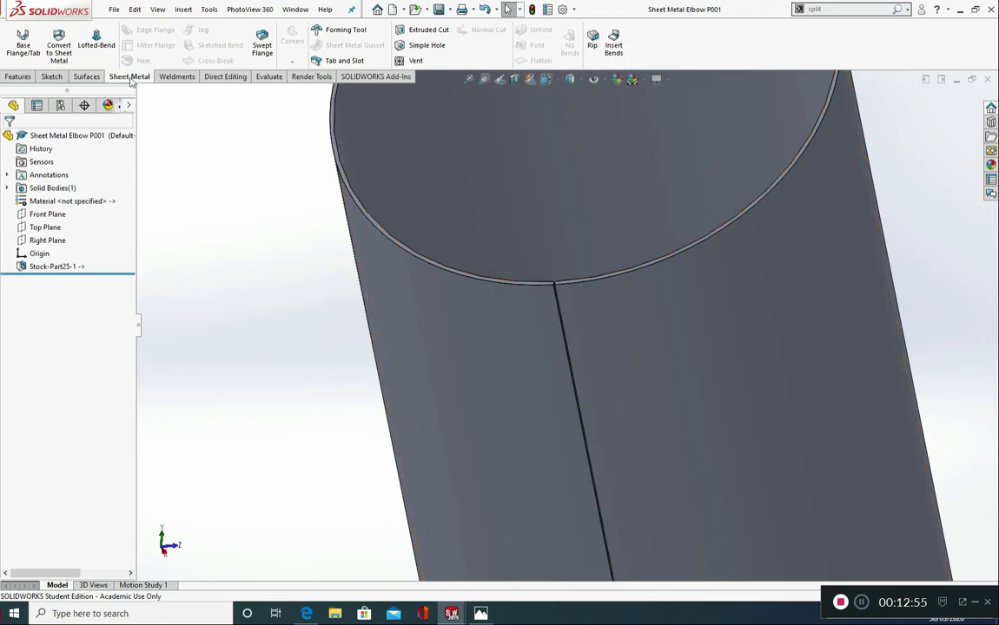
Step: Convert the segment to sheet metal with Insert Bends, using an outer long edge of the slit as the fixed edge and keeping the default bend parameters
{"action": "left_click", "coordinate": [614, 41]}
{"action": "scroll", "coordinate": [573, 337], "scroll_direction": "down", "scroll_amount": 2}
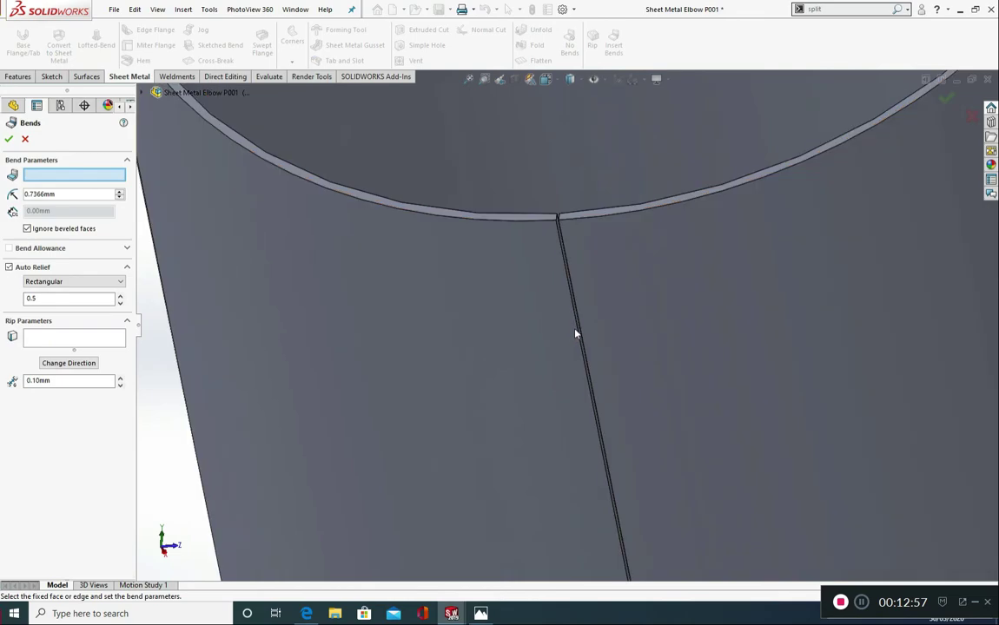
{"action": "scroll", "coordinate": [575, 333], "scroll_direction": "down", "scroll_amount": 3}
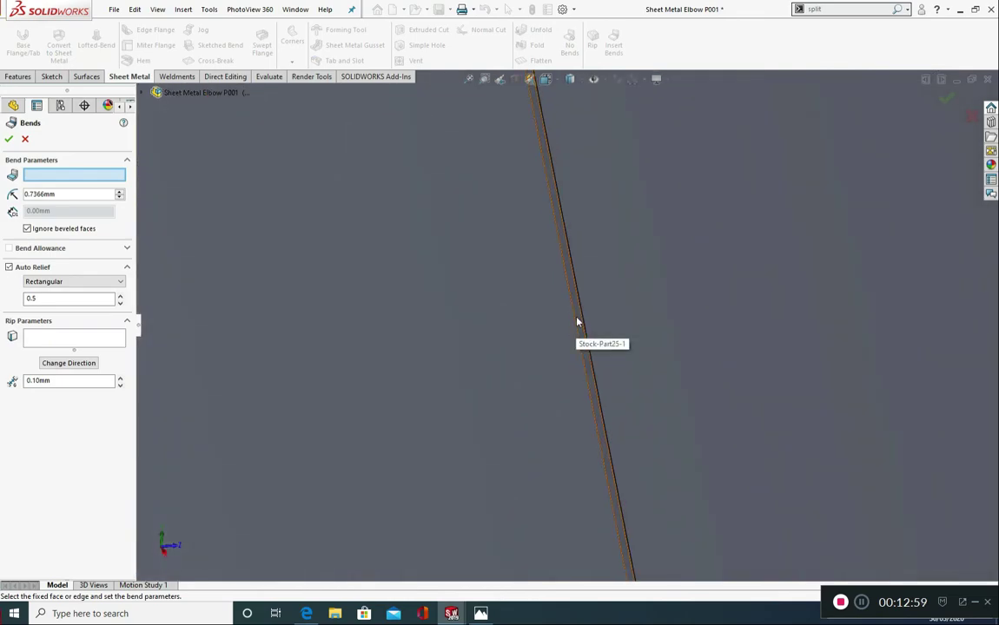
{"action": "scroll", "coordinate": [579, 237], "scroll_direction": "up", "scroll_amount": 3}
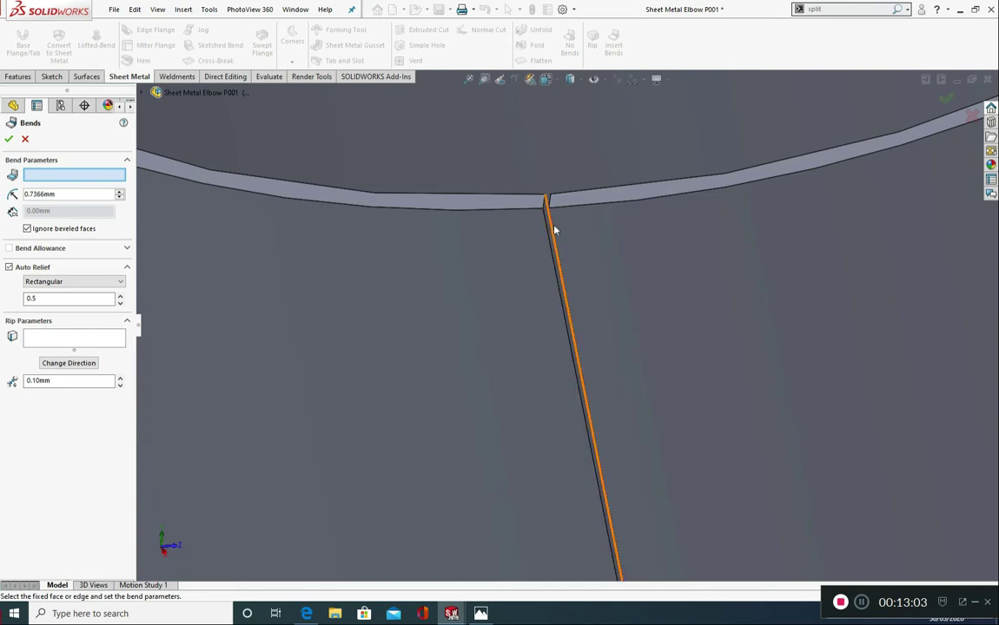
{"action": "middle_click_drag", "start_coordinate": [548, 217], "coordinate": [564, 246]}
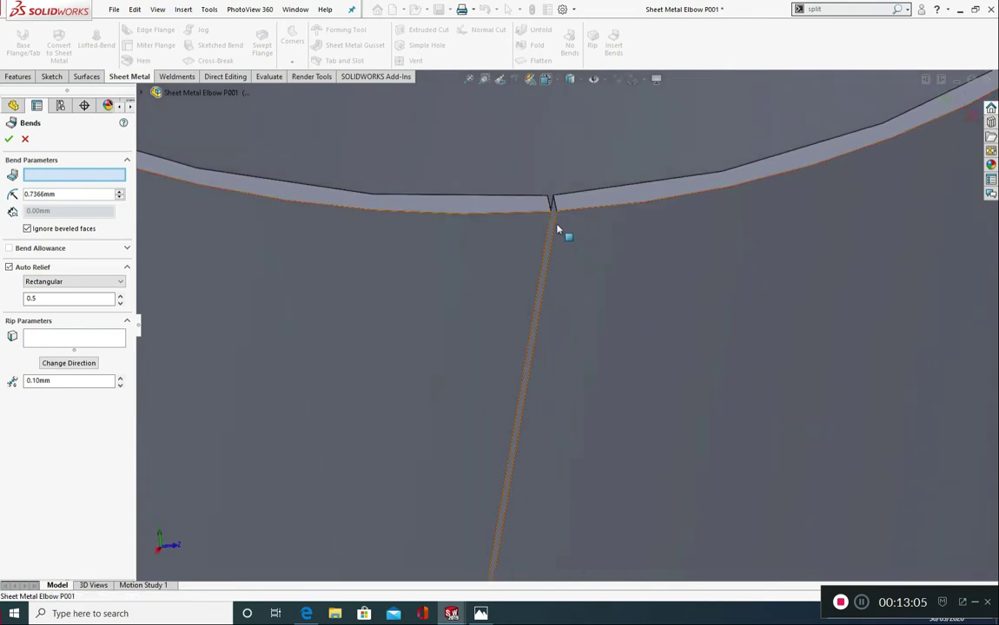
{"action": "left_click", "coordinate": [557, 226]}
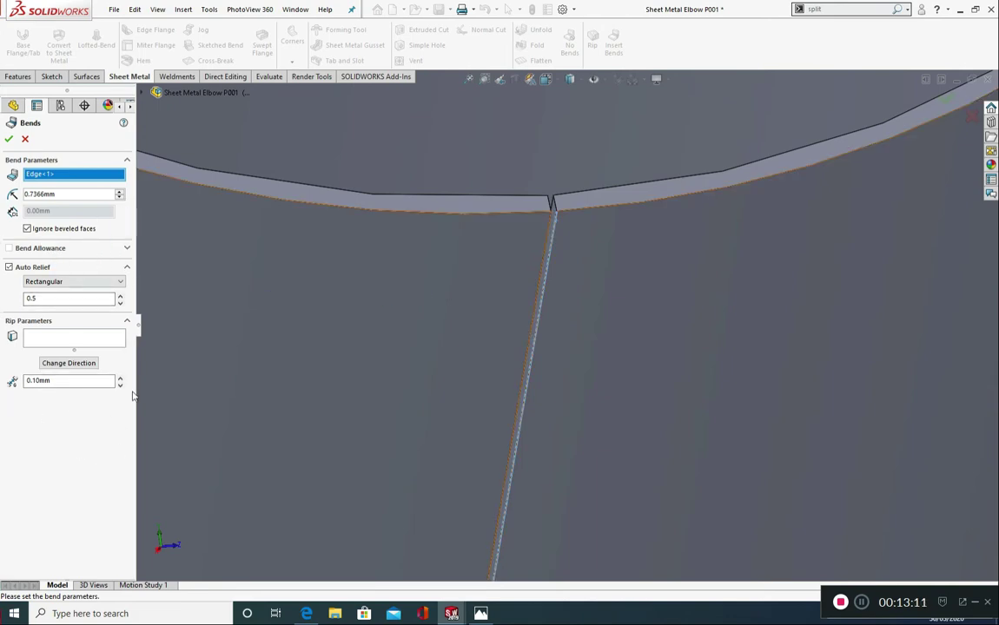
{"action": "left_click", "coordinate": [46, 249]}
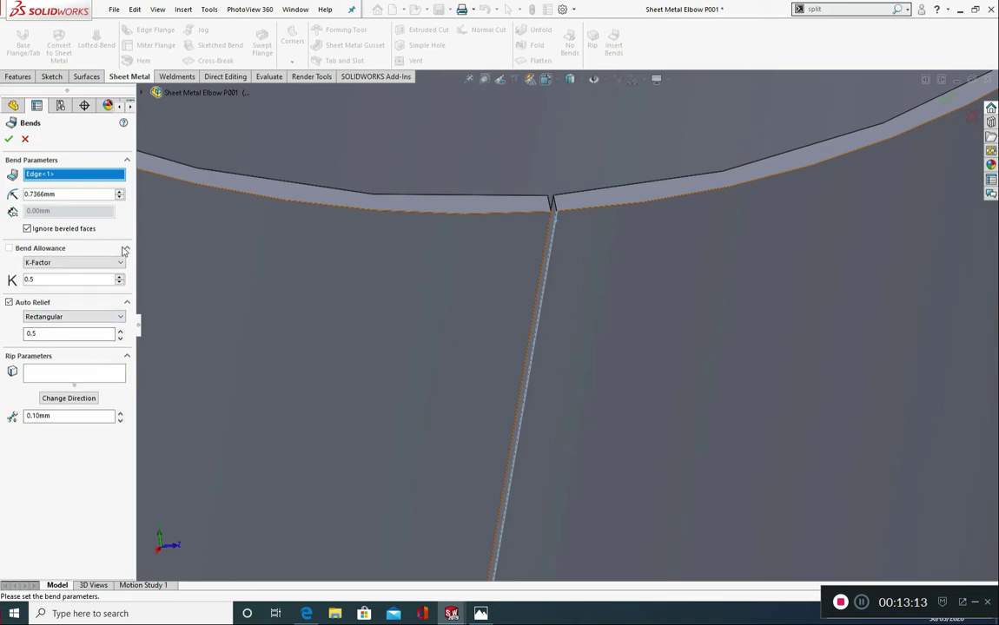
{"action": "left_click", "coordinate": [7, 140]}
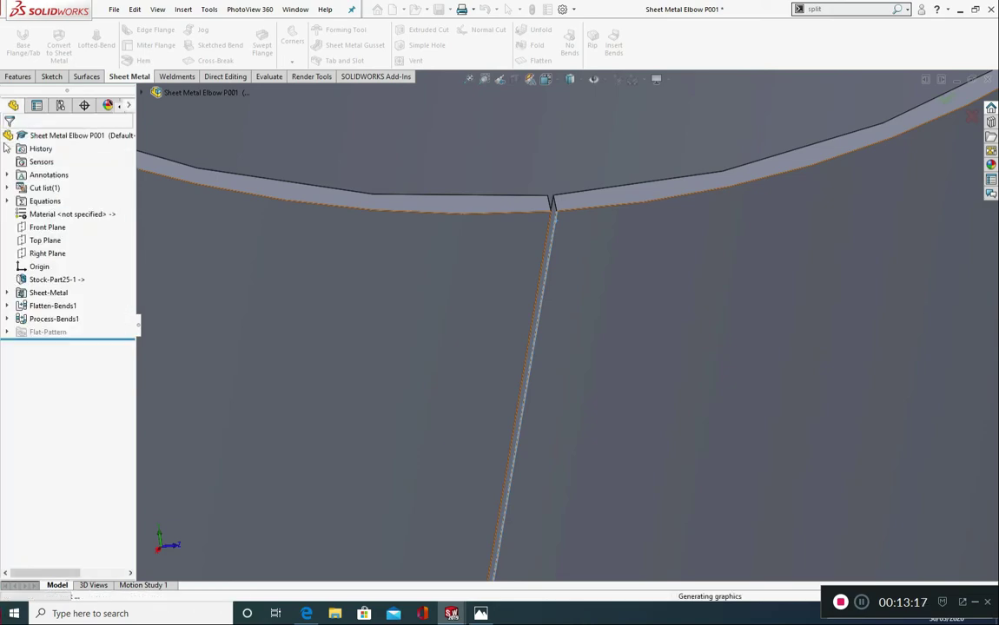
Step: Flatten the sheet metal segment and orient the view normal to the flat pattern's face
{"action": "scroll", "coordinate": [451, 350], "scroll_direction": "up", "scroll_amount": 10}
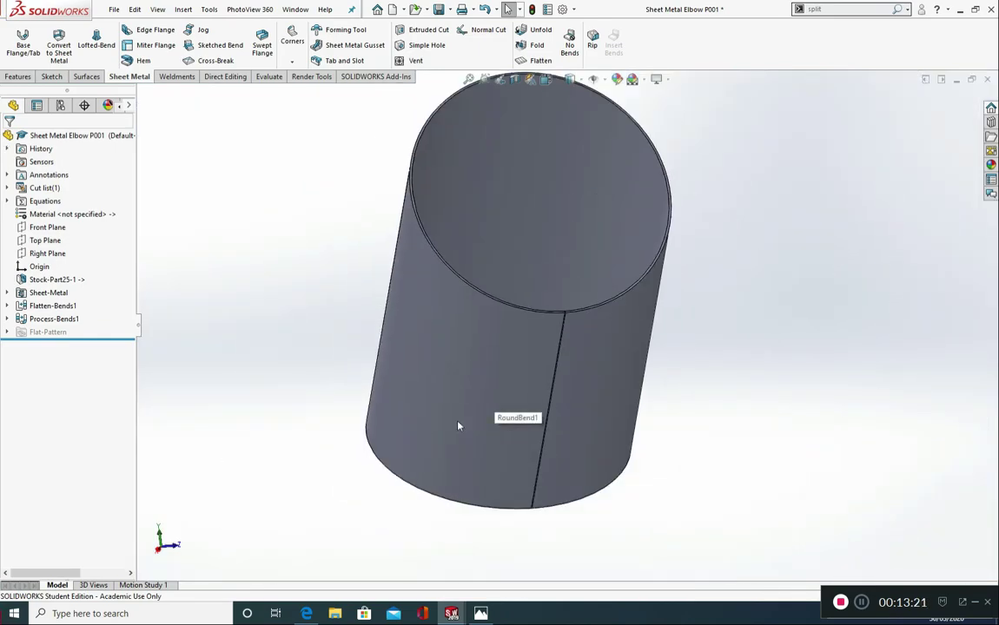
{"action": "scroll", "coordinate": [558, 400], "scroll_direction": "up", "scroll_amount": 4}
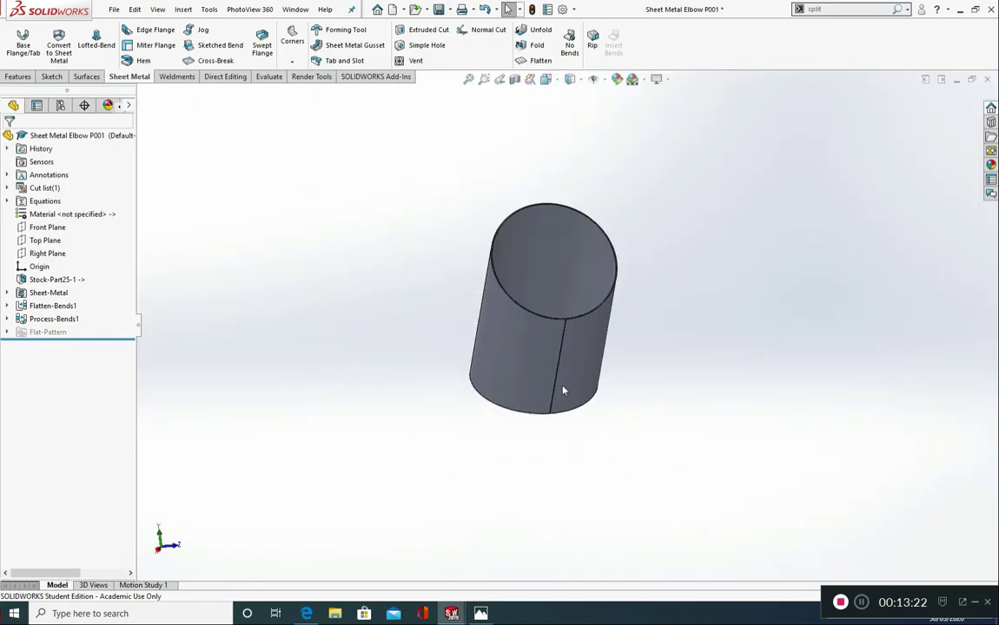
{"action": "left_click", "coordinate": [537, 61]}
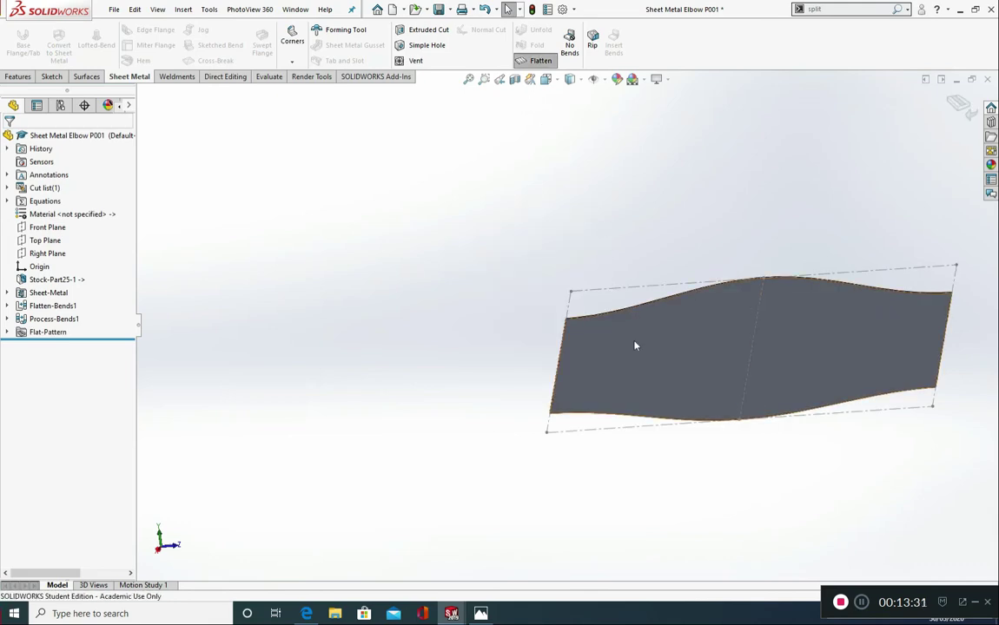
{"action": "left_click", "coordinate": [681, 350]}
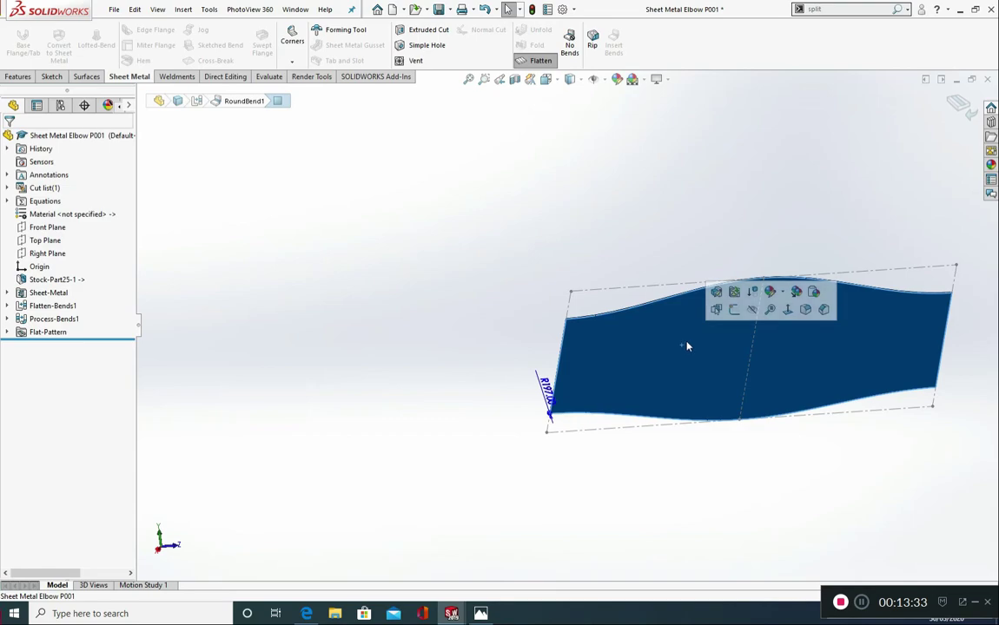
{"action": "key", "text": "ctrl+8"}
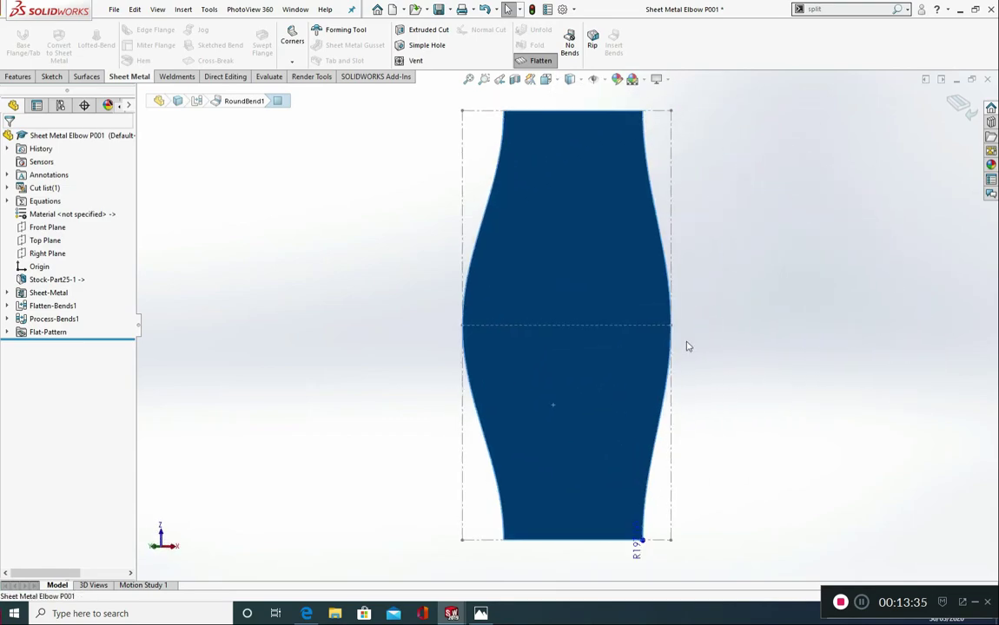
{"action": "left_click", "coordinate": [815, 342]}
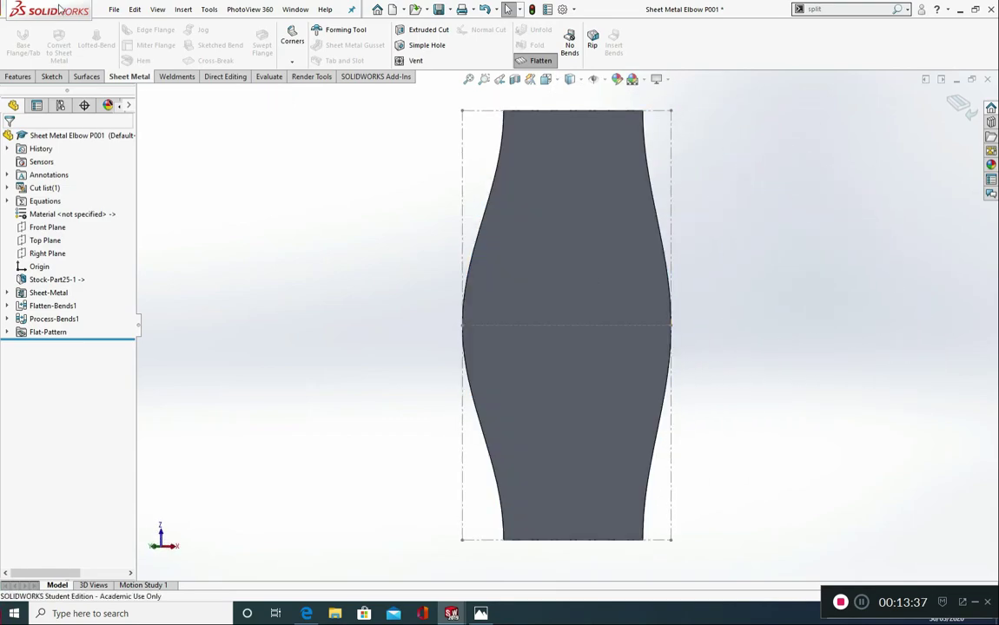
Step: Try to export the sheet metal flat pattern as Dxf with only the geometry, under the name Flat pattern - Sheet Metal Elbow P001
{"action": "left_click", "coordinate": [114, 9]}
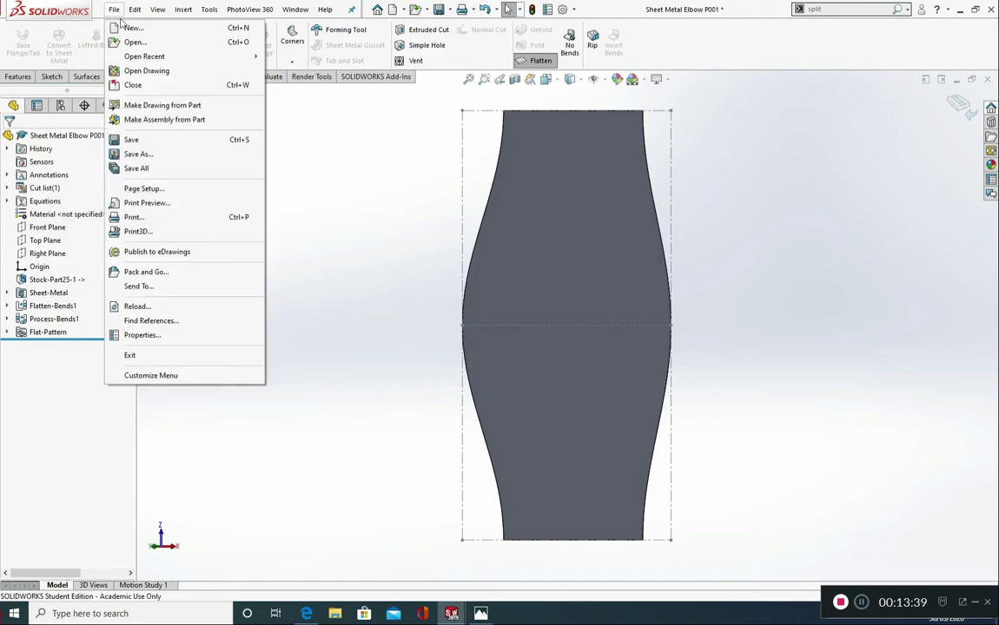
{"action": "left_click", "coordinate": [139, 154]}
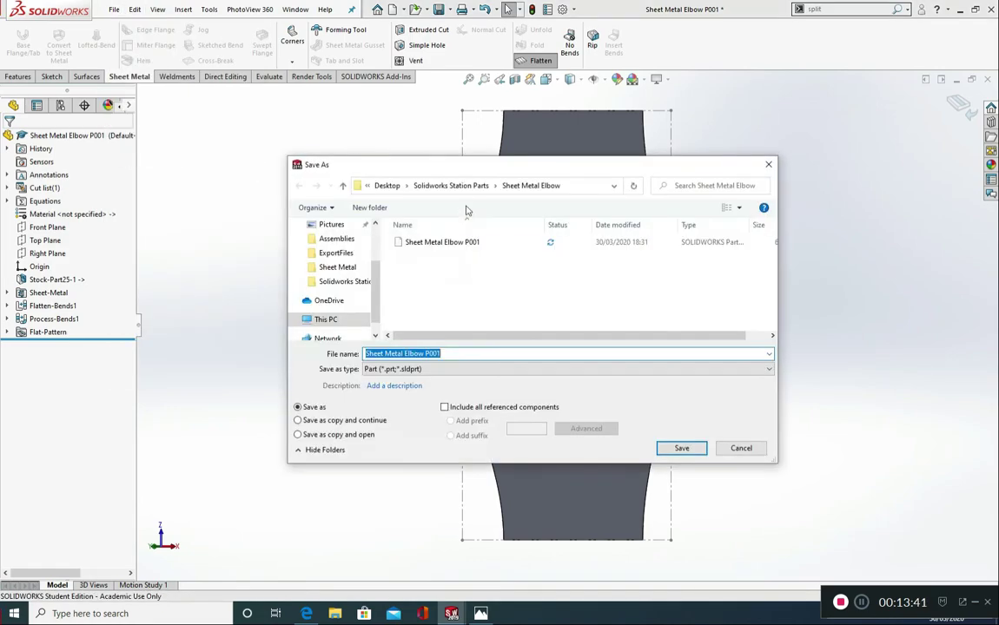
{"action": "left_click", "coordinate": [408, 368]}
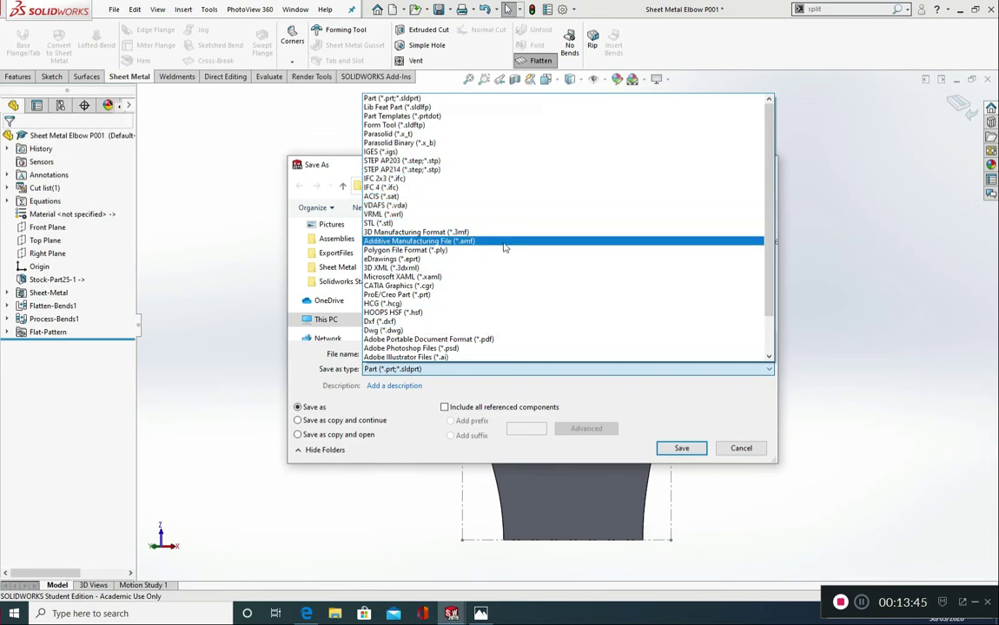
{"action": "left_click", "coordinate": [491, 322]}
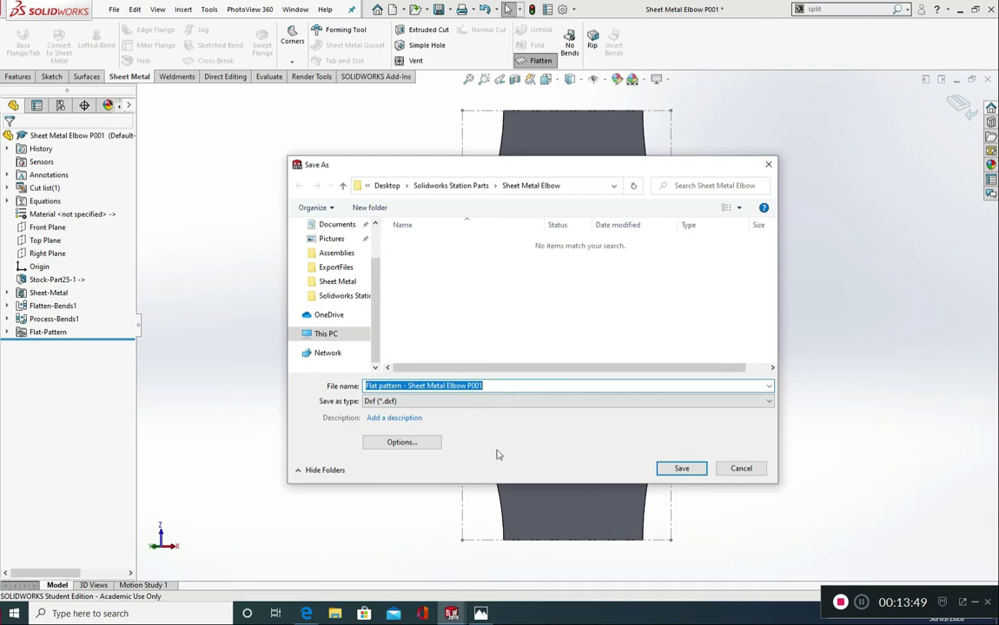
{"action": "left_click", "coordinate": [698, 469]}
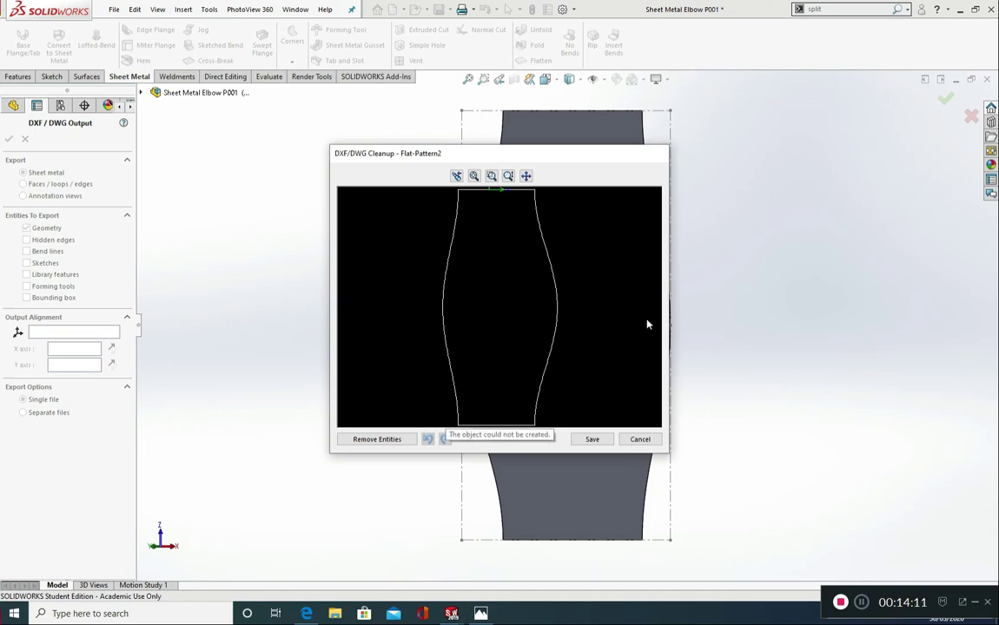
{"action": "left_click", "coordinate": [658, 444]}
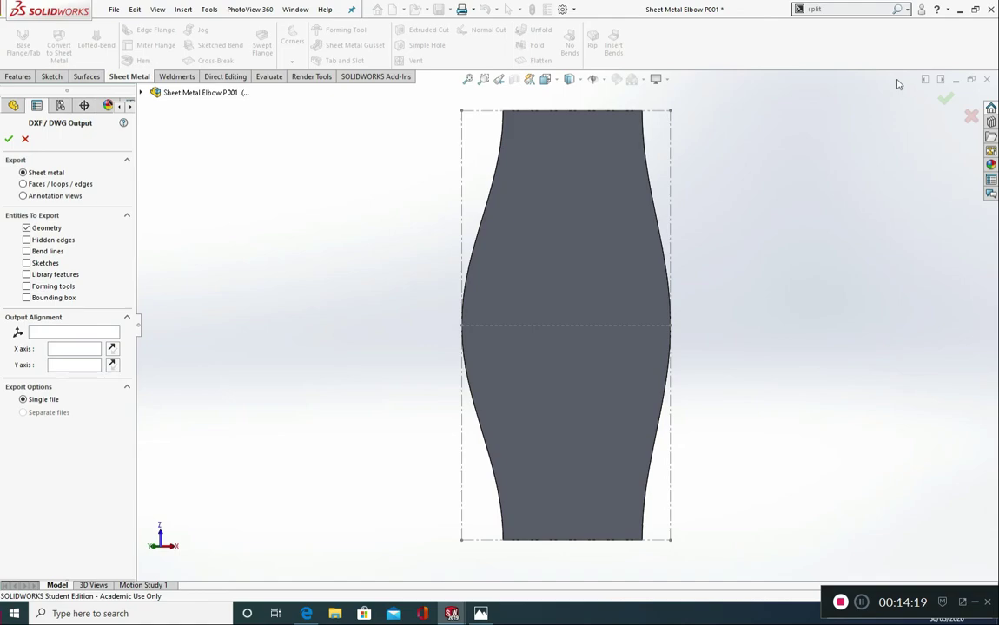
{"action": "left_click", "coordinate": [957, 81]}
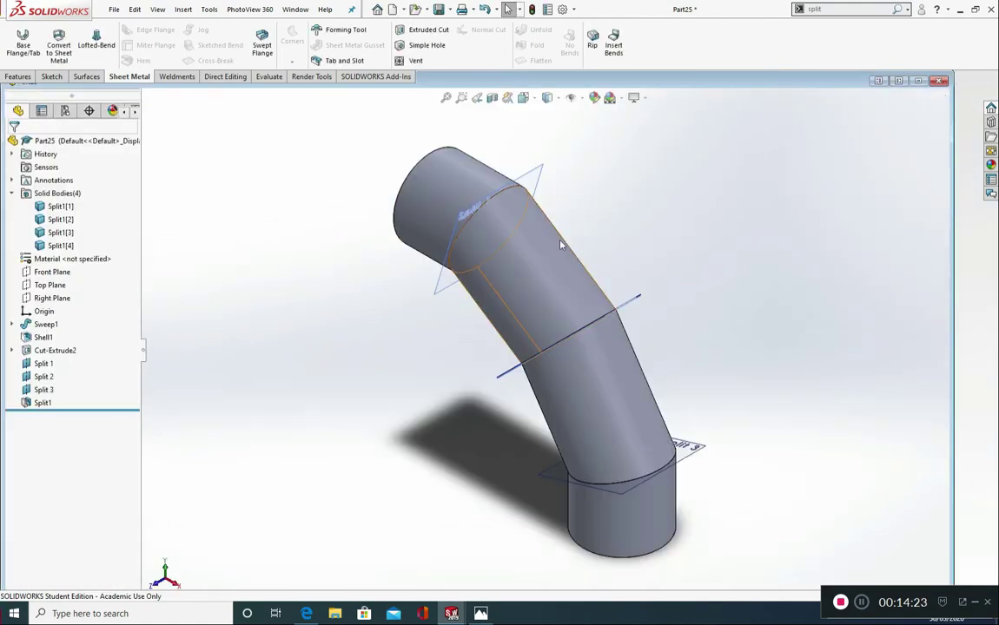
{"action": "left_click", "coordinate": [54, 219]}
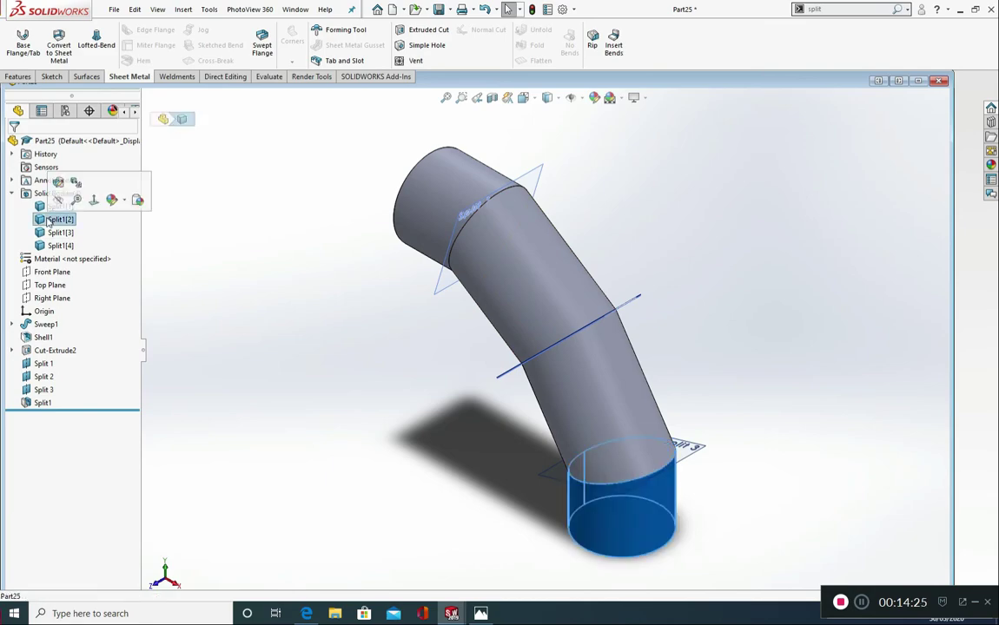
{"action": "right_click", "coordinate": [48, 223]}
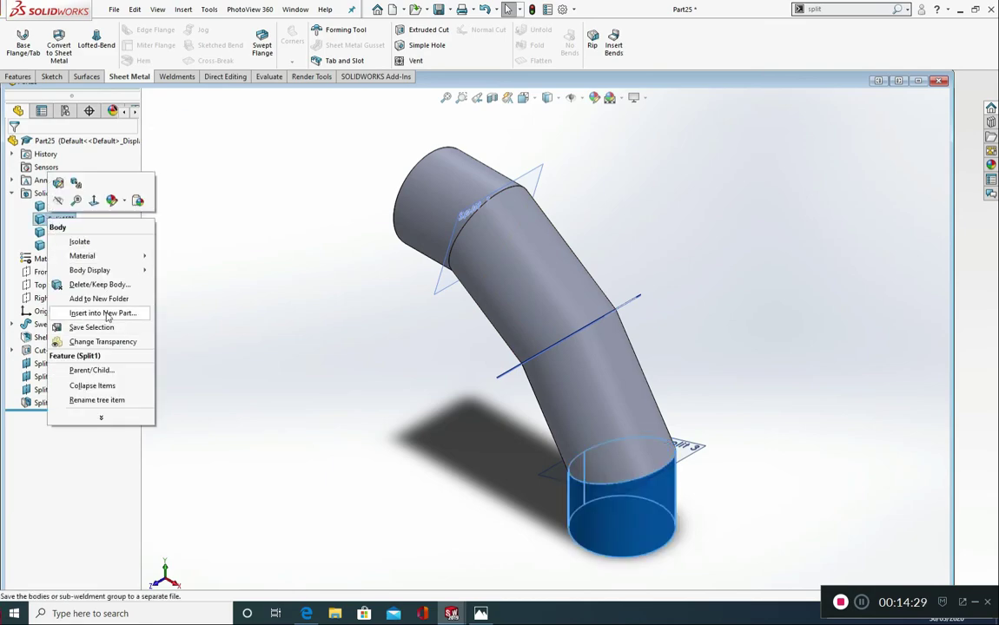
{"action": "left_click", "coordinate": [313, 352]}
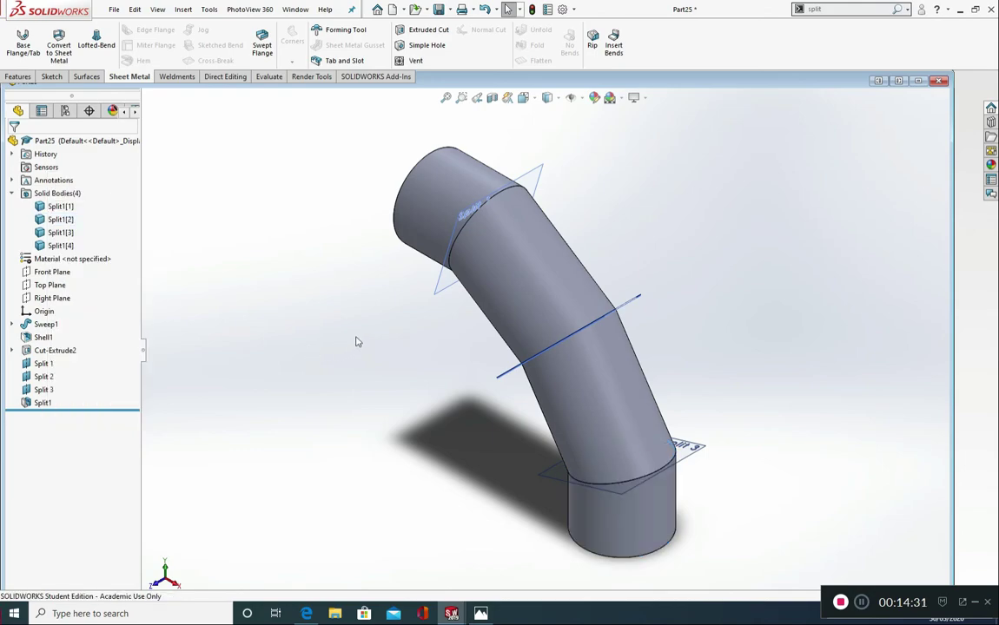
{"action": "left_click", "coordinate": [918, 81]}
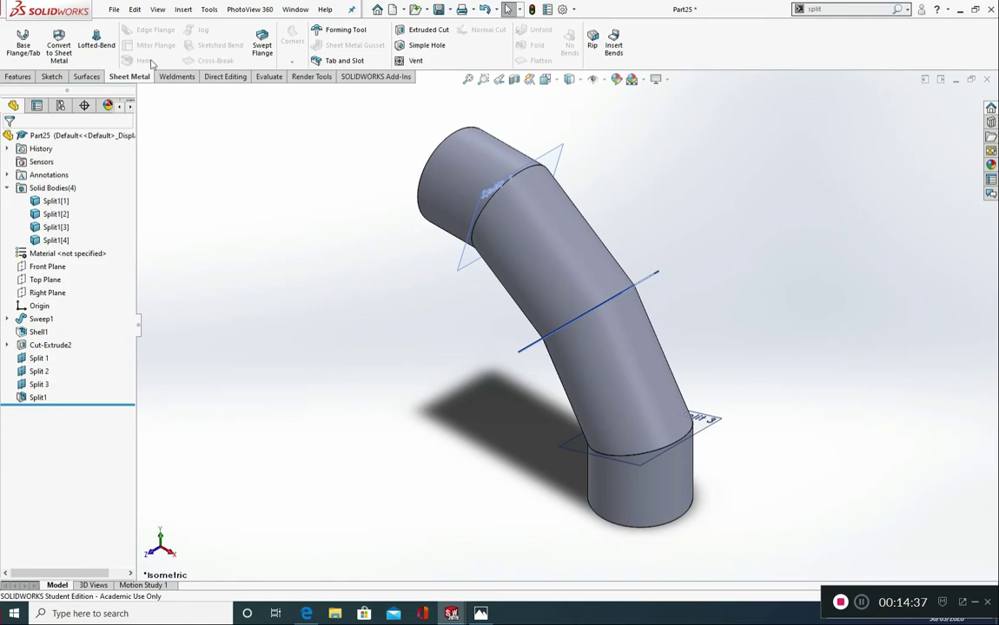
{"action": "left_click", "coordinate": [295, 10]}
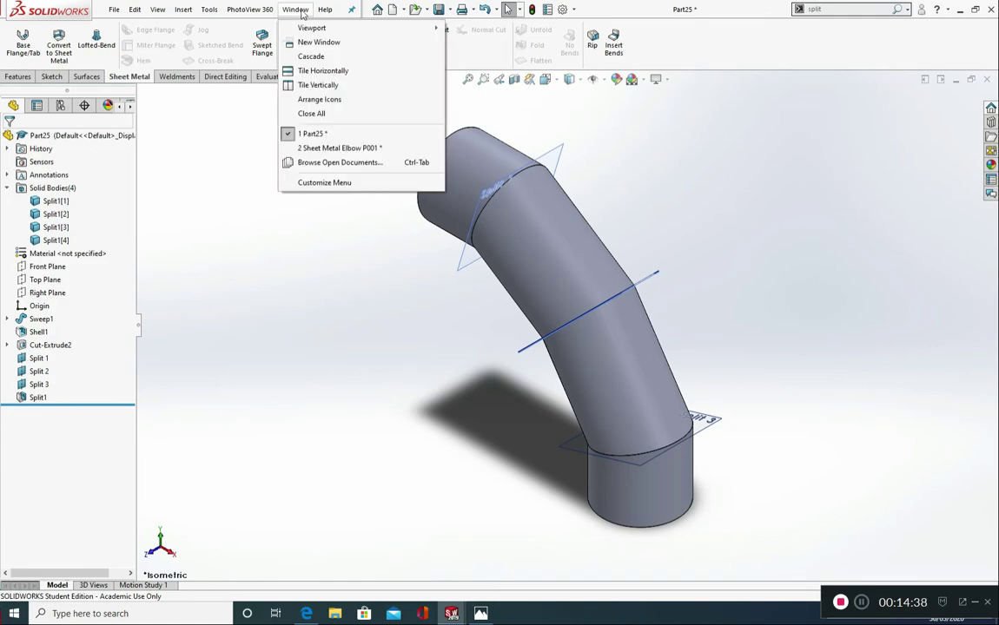
{"action": "left_click", "coordinate": [341, 150]}
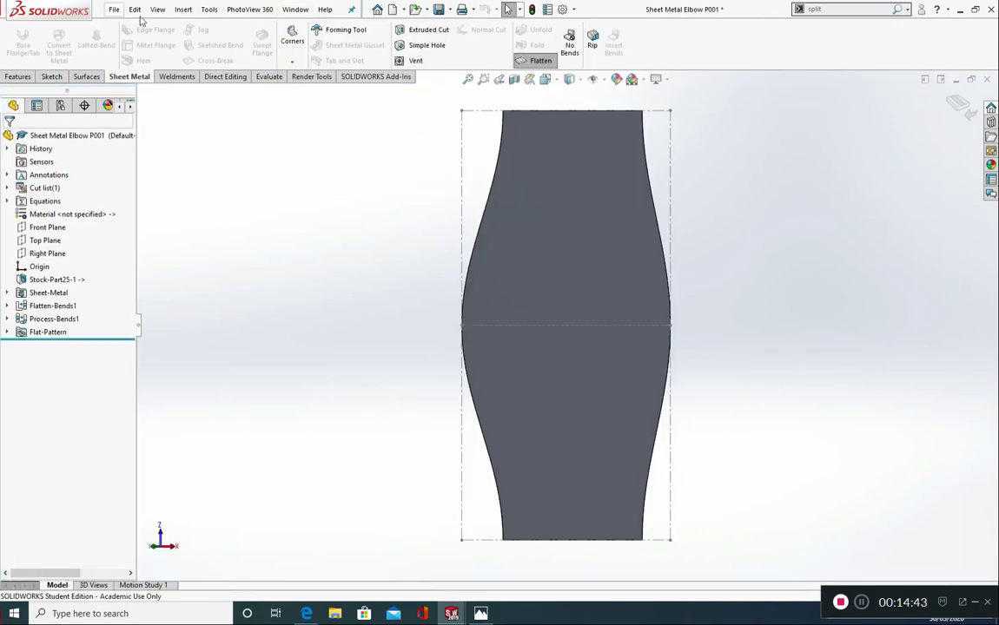
Step: Make a drawing from the flattened sheet metal part on a standard A4 (BSI) sheet with the sheet format displayed
{"action": "left_click", "coordinate": [118, 9]}
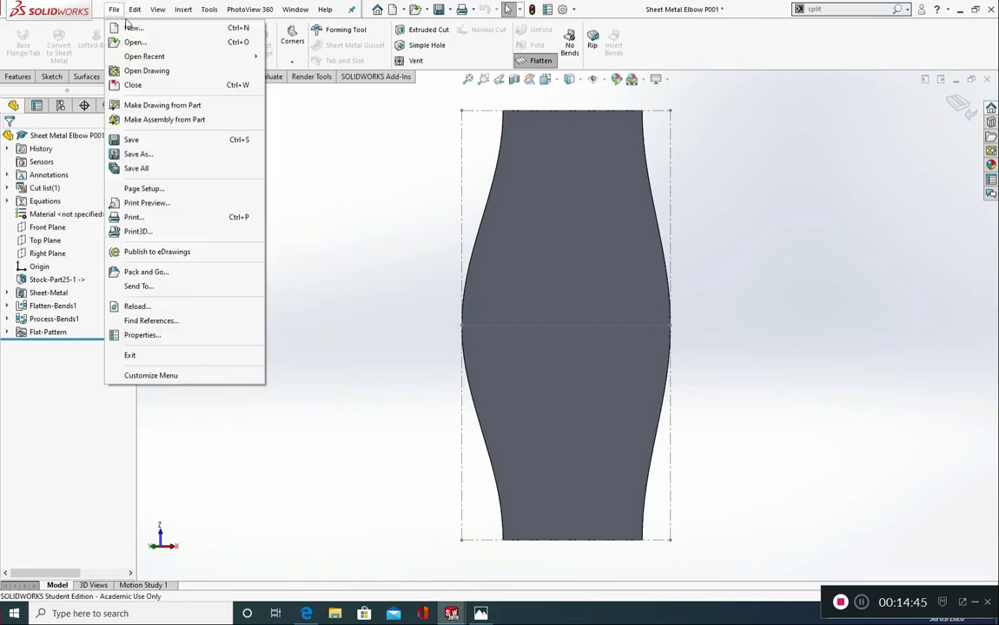
{"action": "left_click", "coordinate": [113, 9]}
{"action": "left_click", "coordinate": [113, 9]}
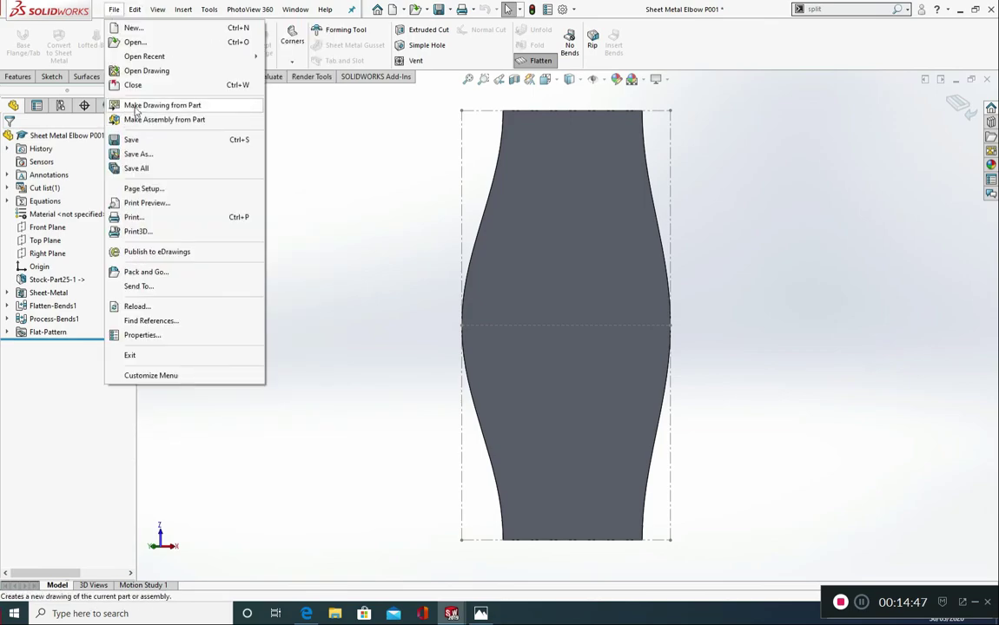
{"action": "left_click", "coordinate": [137, 108]}
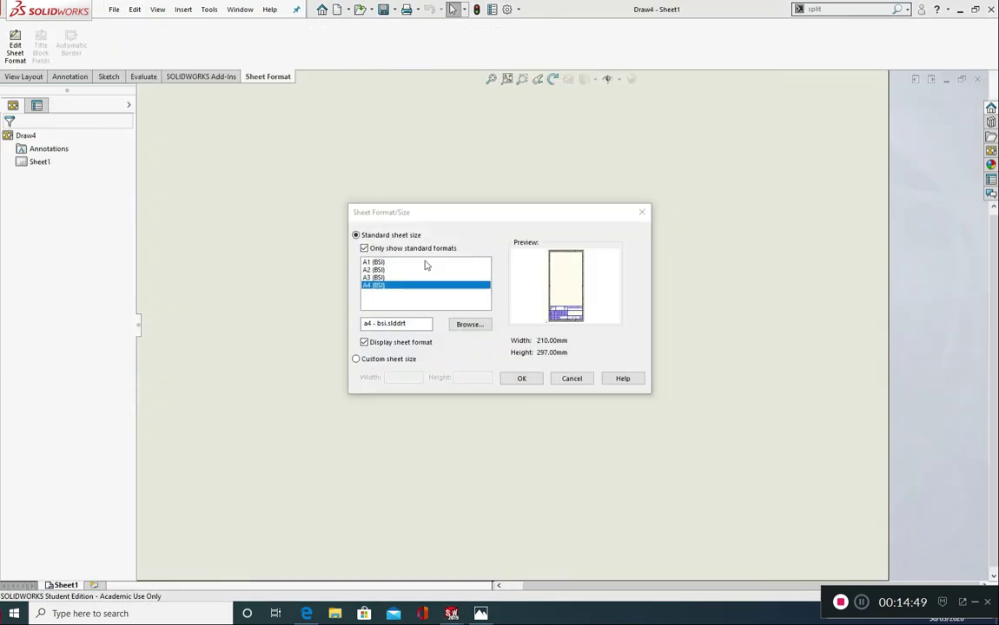
{"action": "left_click", "coordinate": [521, 378]}
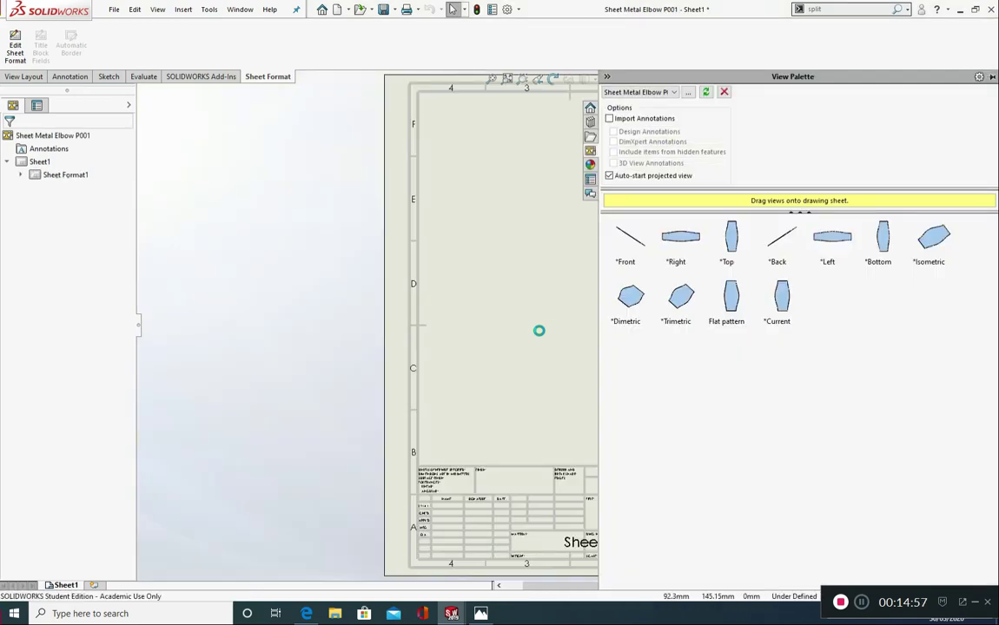
Step: Place the part's Top view in the left half of the drawing sheet without adding any projected views
{"action": "scroll", "coordinate": [547, 338], "scroll_direction": "up", "scroll_amount": 4}
{"action": "scroll", "coordinate": [592, 325], "scroll_direction": "up", "scroll_amount": 4}
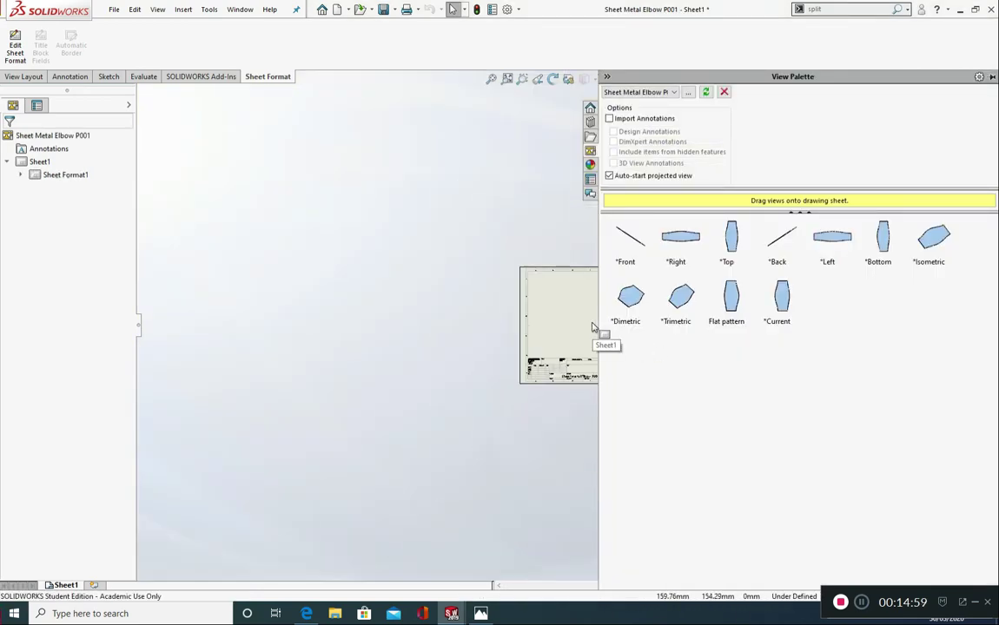
{"action": "scroll", "coordinate": [593, 324], "scroll_direction": "down", "scroll_amount": 8}
{"action": "scroll", "coordinate": [592, 324], "scroll_direction": "up", "scroll_amount": 2}
{"action": "scroll", "coordinate": [592, 324], "scroll_direction": "down", "scroll_amount": 2}
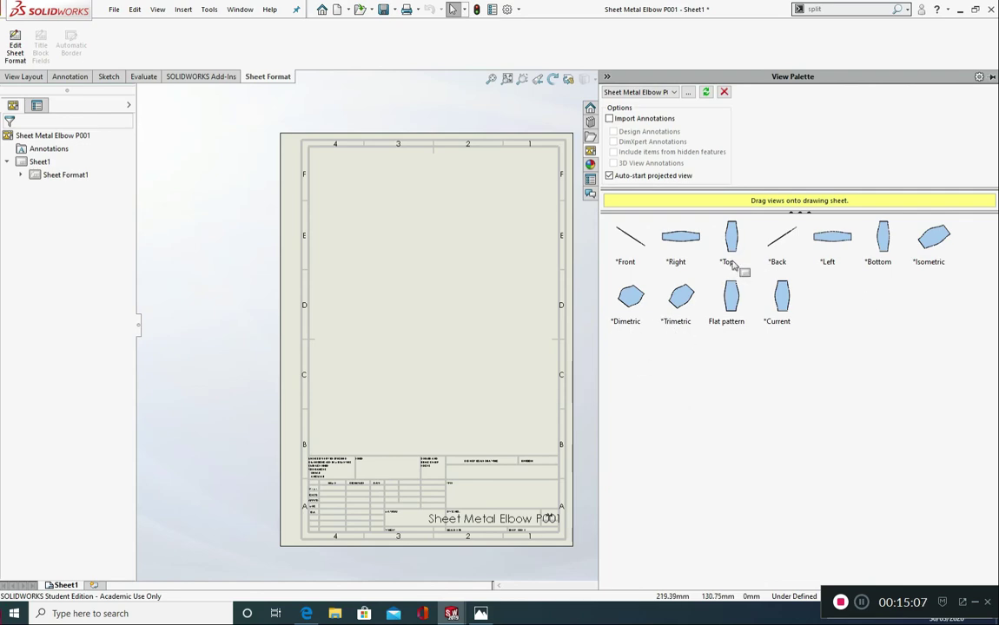
{"action": "left_click_drag", "start_coordinate": [732, 247], "coordinate": [366, 351]}
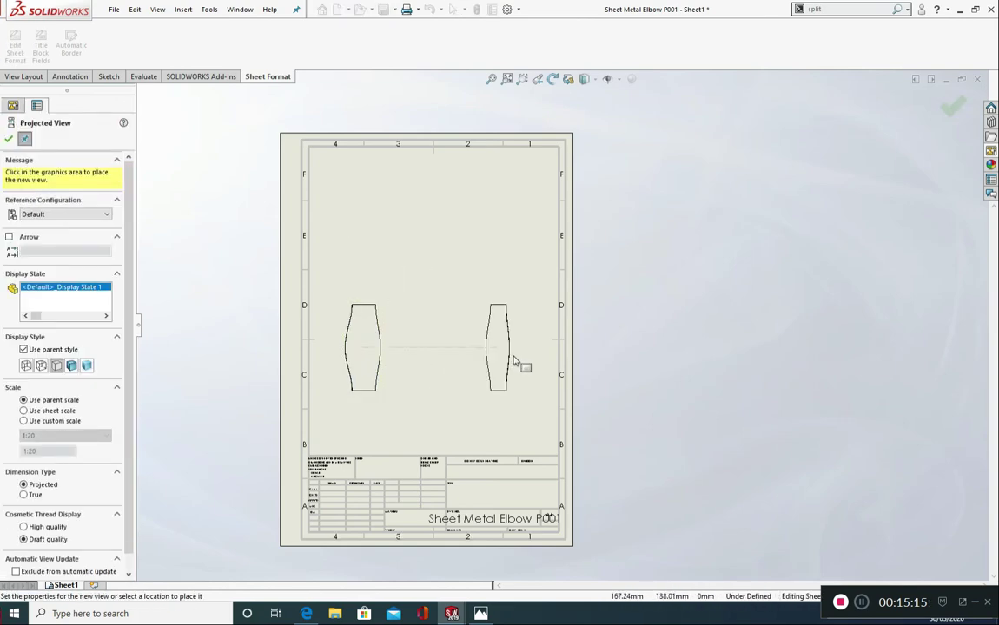
{"action": "left_click", "coordinate": [515, 358]}
{"action": "key", "text": "Escape"}
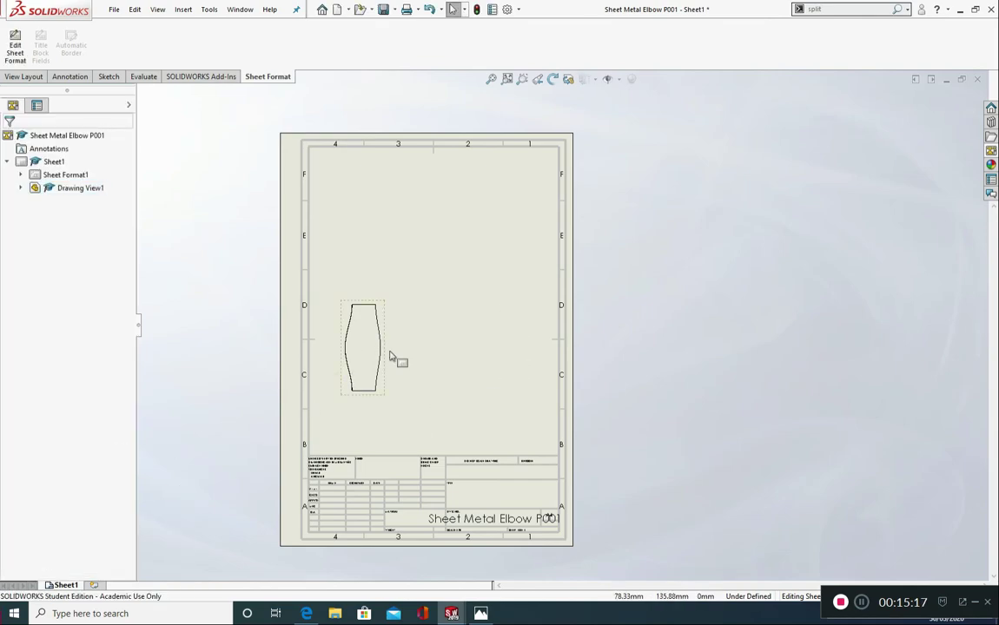
Step: Give the placed drawing view of the flat pattern a custom scale of 1:10
{"action": "left_click", "coordinate": [390, 323]}
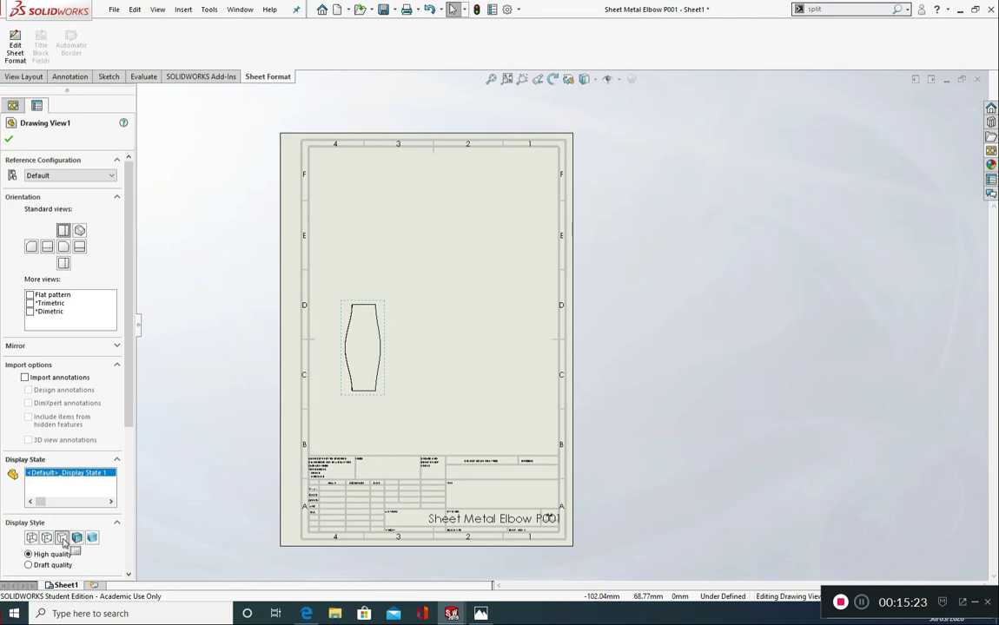
{"action": "left_click_drag", "start_coordinate": [128, 417], "coordinate": [129, 554]}
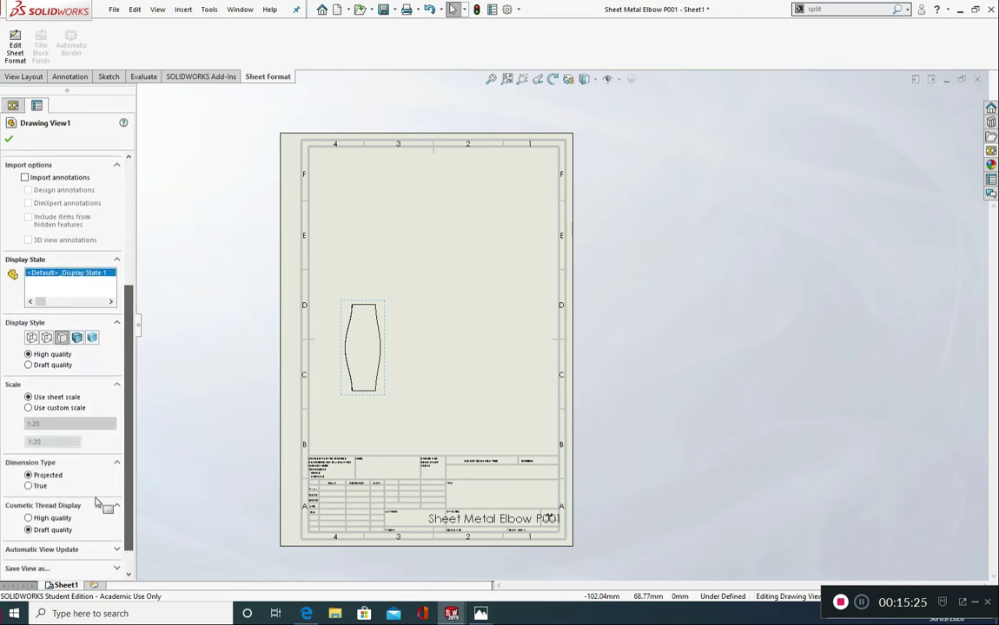
{"action": "left_click", "coordinate": [69, 423]}
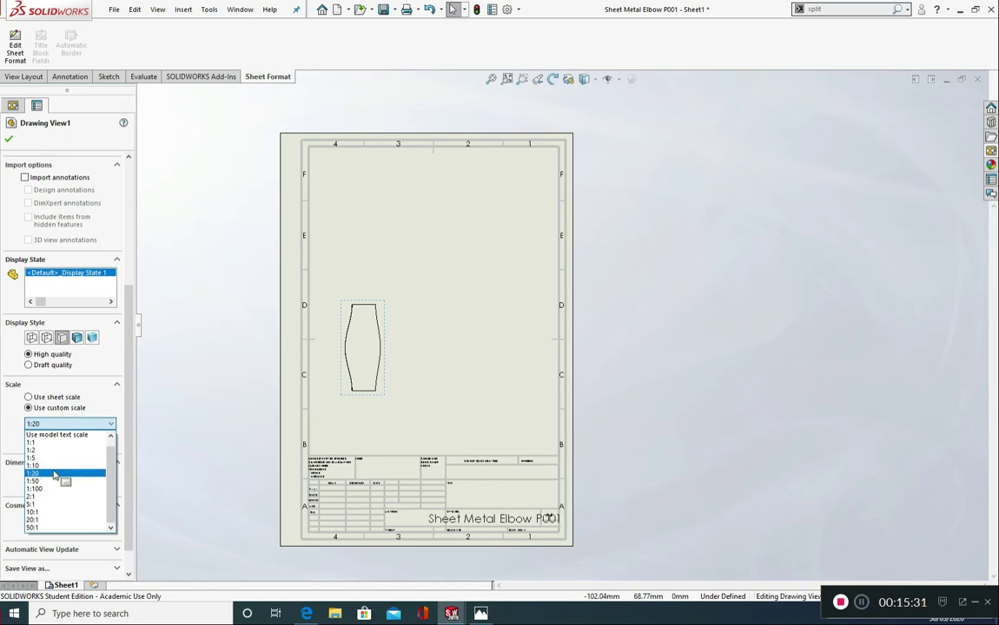
{"action": "left_click", "coordinate": [54, 467]}
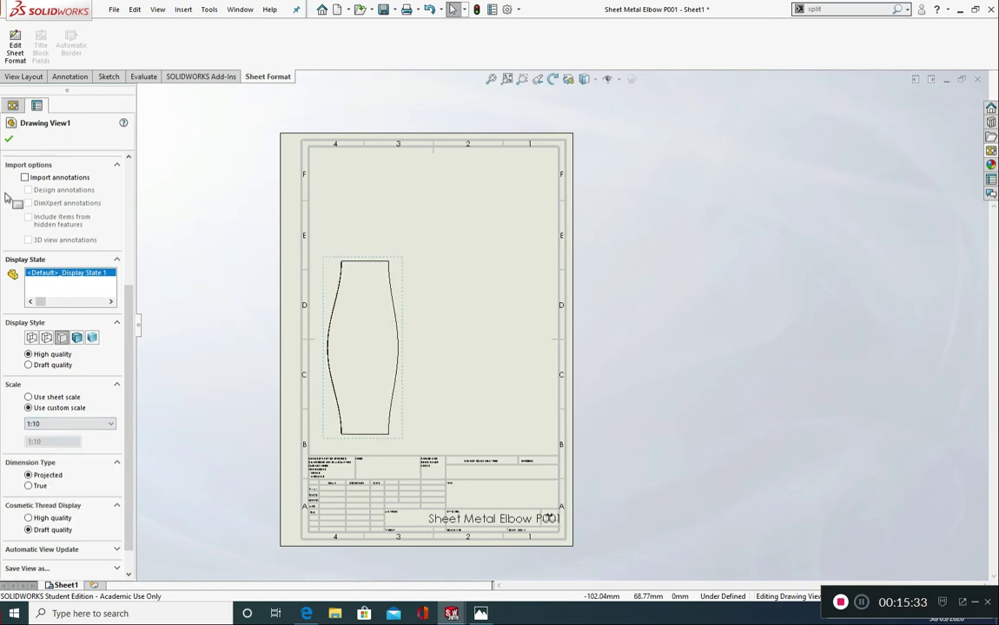
{"action": "left_click", "coordinate": [9, 139]}
{"action": "left_click", "coordinate": [766, 244]}
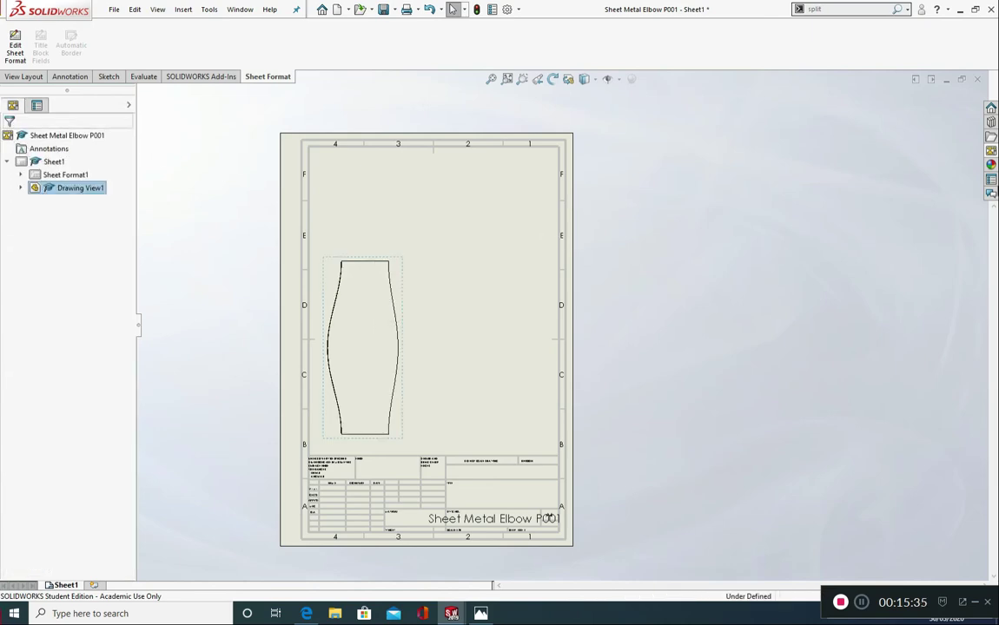
{"action": "left_click", "coordinate": [991, 151]}
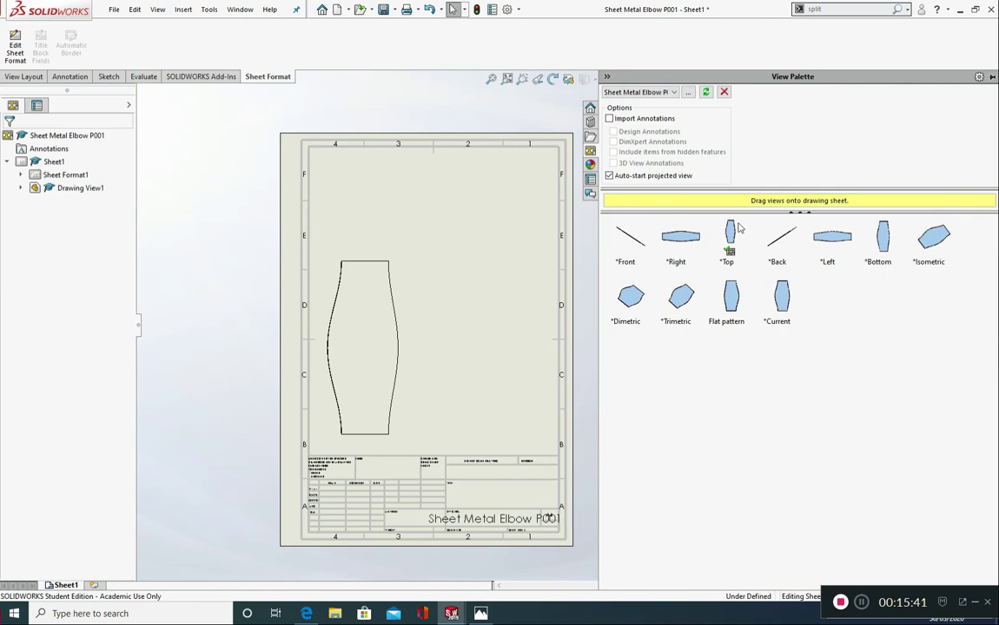
{"action": "left_click", "coordinate": [372, 112]}
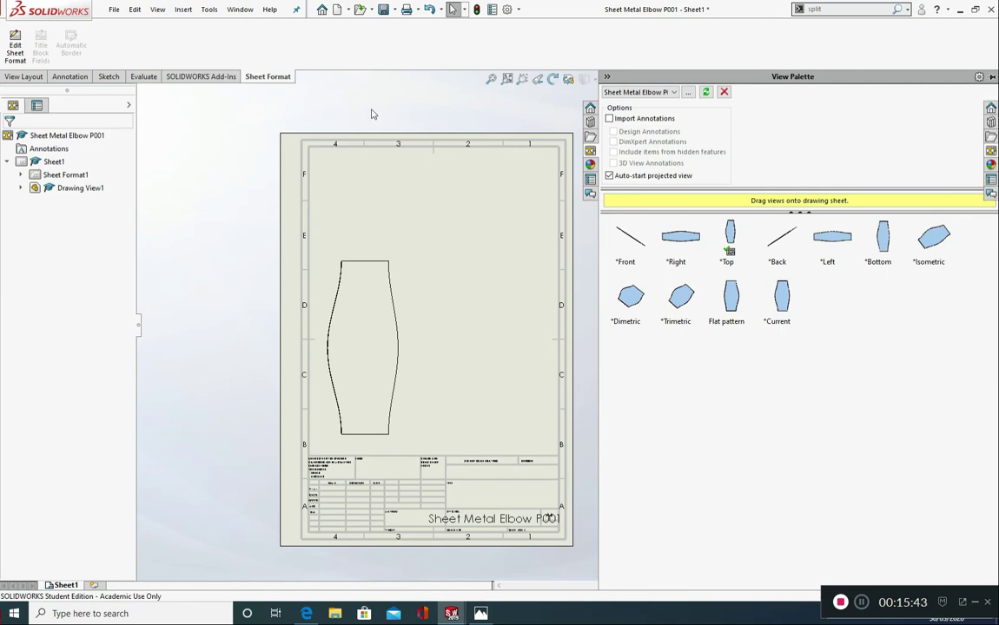
Step: Close the part Sheet Metal Elbow P001 without saving its changes and bring the full elbow part to full size
{"action": "left_click", "coordinate": [948, 80]}
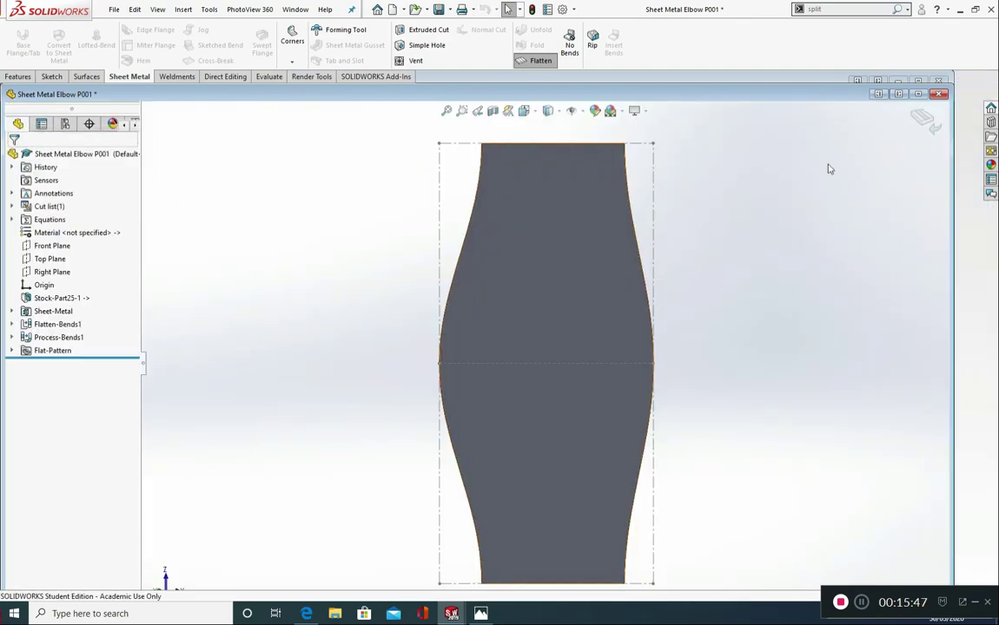
{"action": "left_click", "coordinate": [938, 95]}
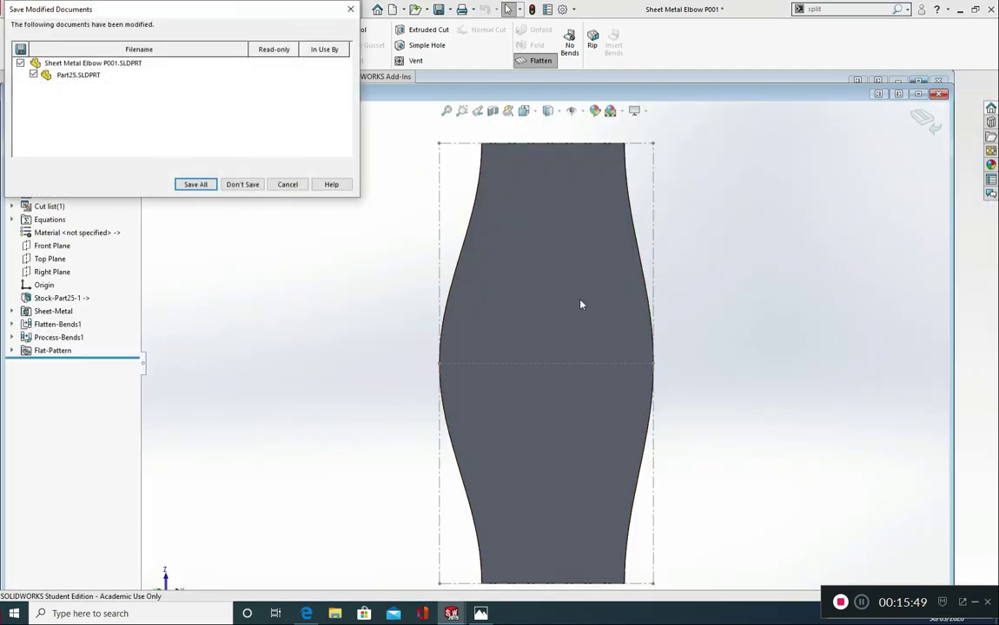
{"action": "left_click", "coordinate": [252, 186]}
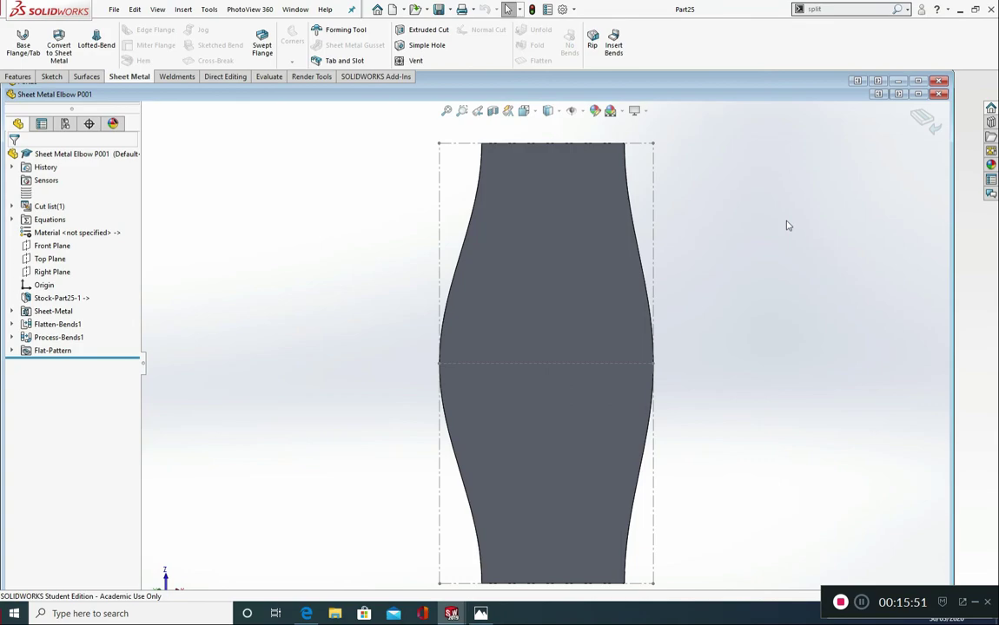
{"action": "left_click", "coordinate": [918, 95]}
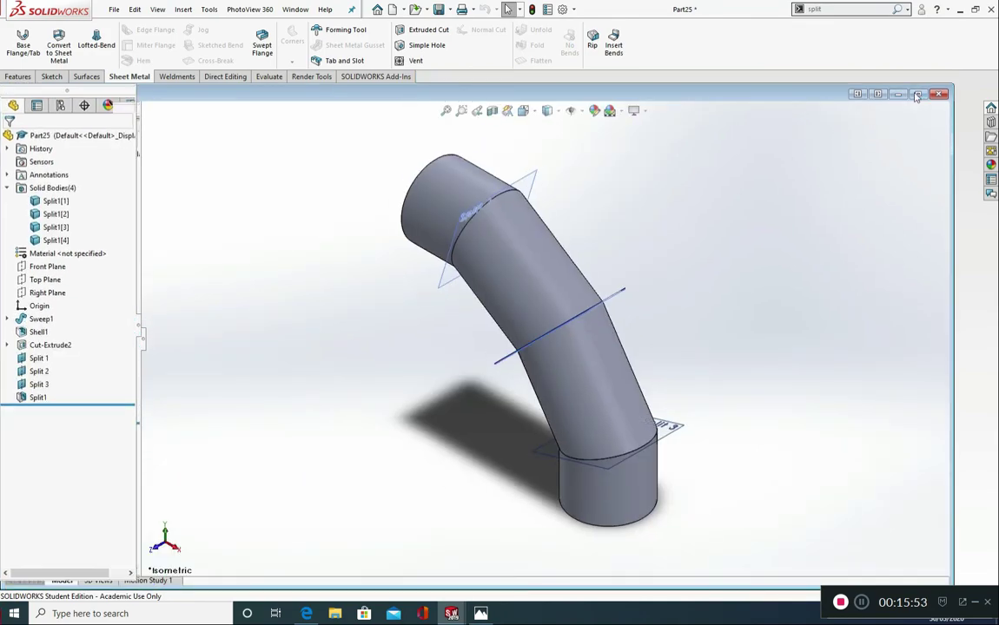
Step: Make a drawing from the full elbow part, saving the part as Complete Sheet Metal Elbow and using the standard A4 (BSI) sheet
{"action": "left_click", "coordinate": [113, 10]}
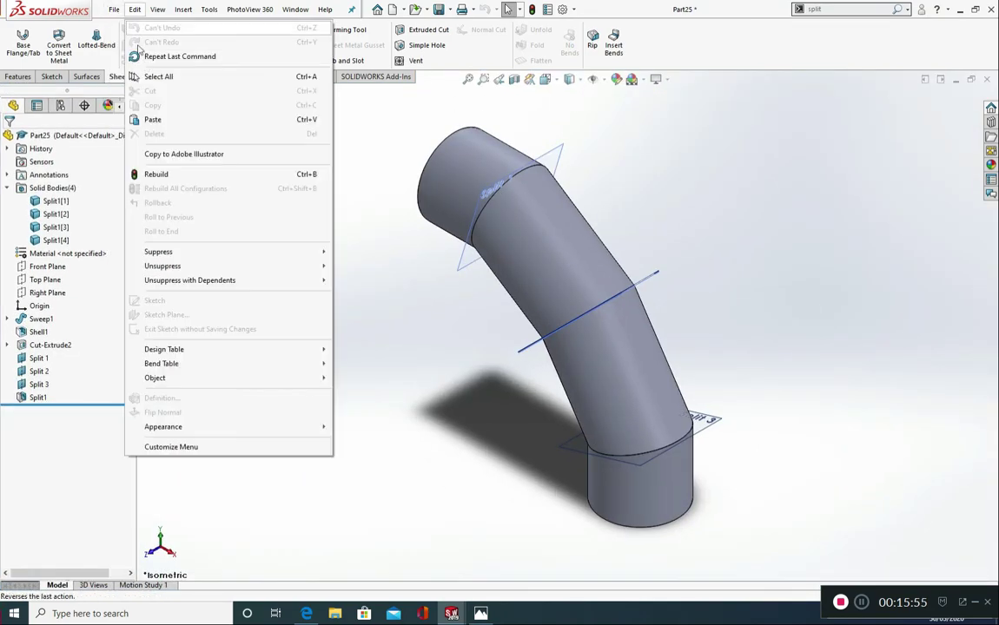
{"action": "left_click", "coordinate": [139, 101]}
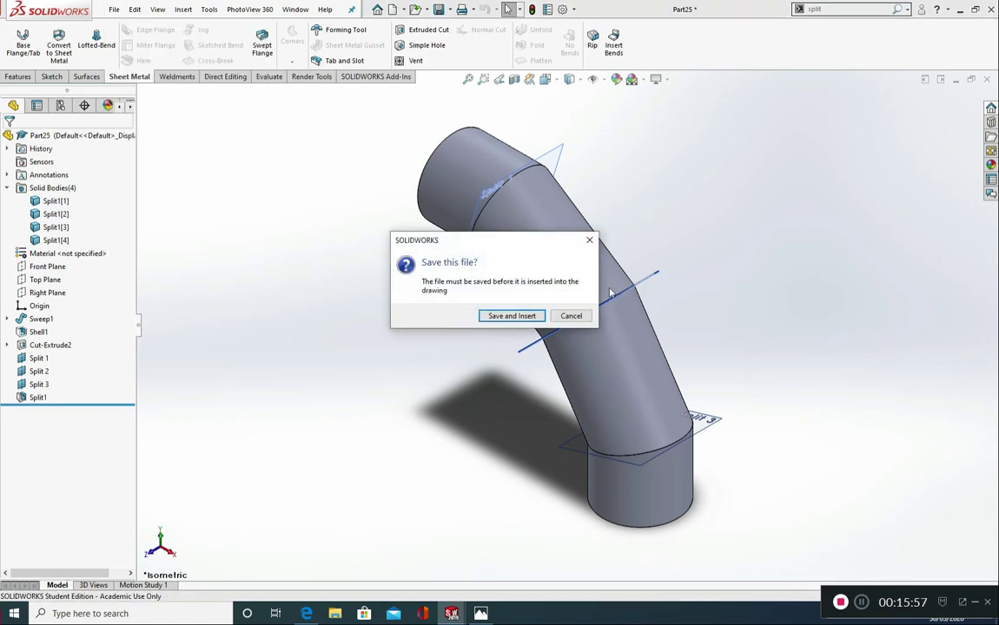
{"action": "left_click", "coordinate": [536, 315]}
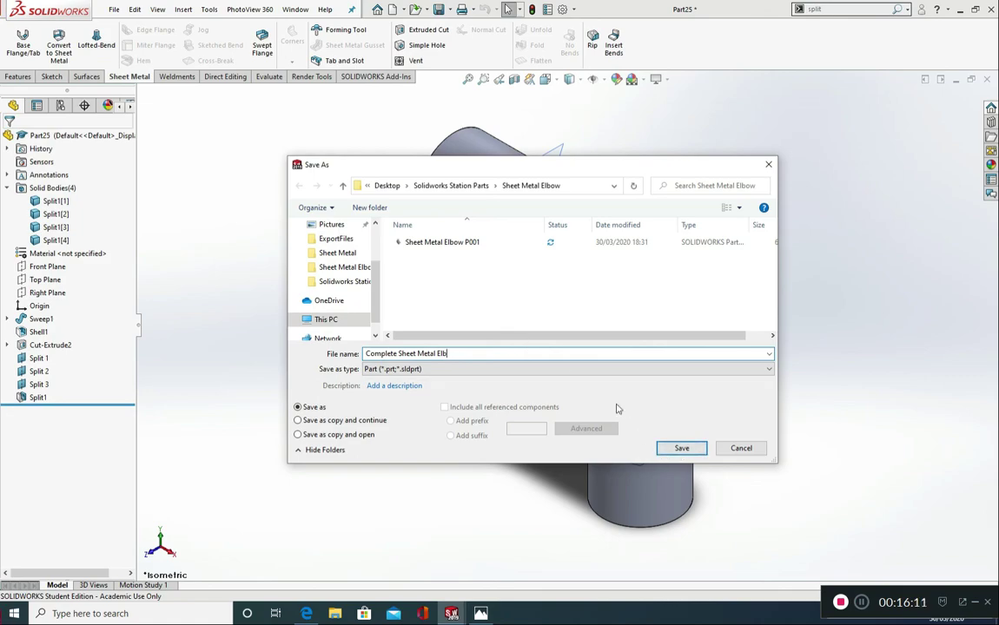
{"action": "left_click", "coordinate": [681, 449]}
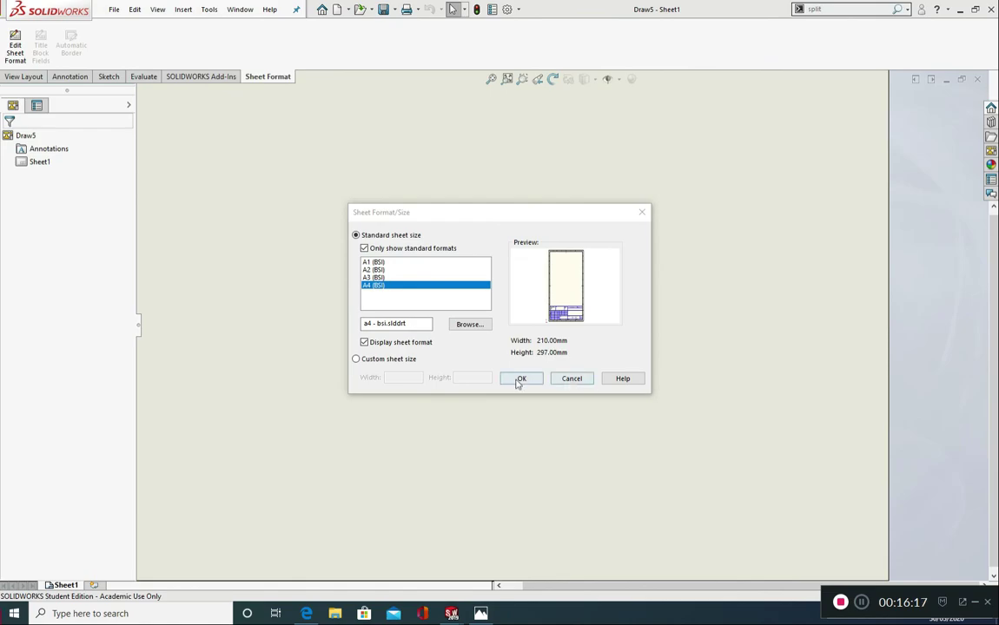
{"action": "left_click", "coordinate": [520, 380]}
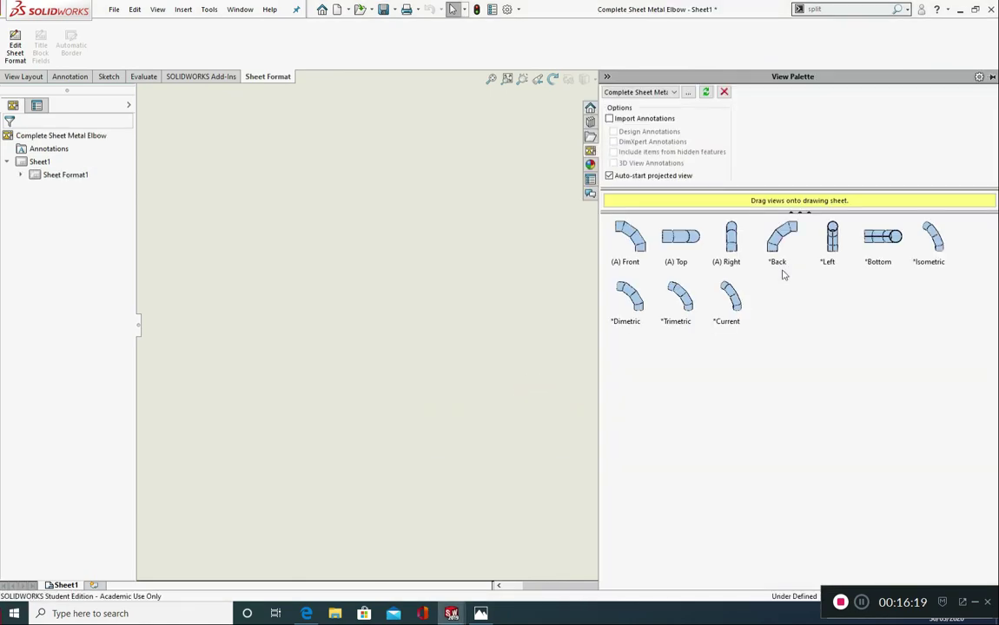
Step: Place the elbow's Front view in the lower left area of the drawing sheet, above the title block
{"action": "scroll", "coordinate": [504, 341], "scroll_direction": "up", "scroll_amount": 6}
{"action": "scroll", "coordinate": [570, 341], "scroll_direction": "down", "scroll_amount": 5}
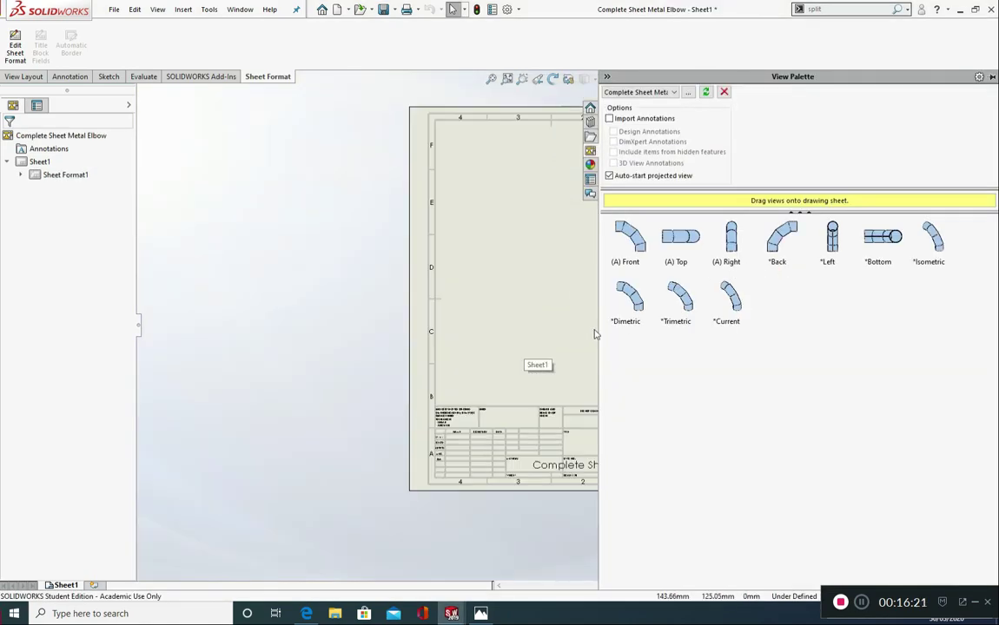
{"action": "scroll", "coordinate": [595, 334], "scroll_direction": "down", "scroll_amount": 2}
{"action": "scroll", "coordinate": [595, 334], "scroll_direction": "up", "scroll_amount": 2}
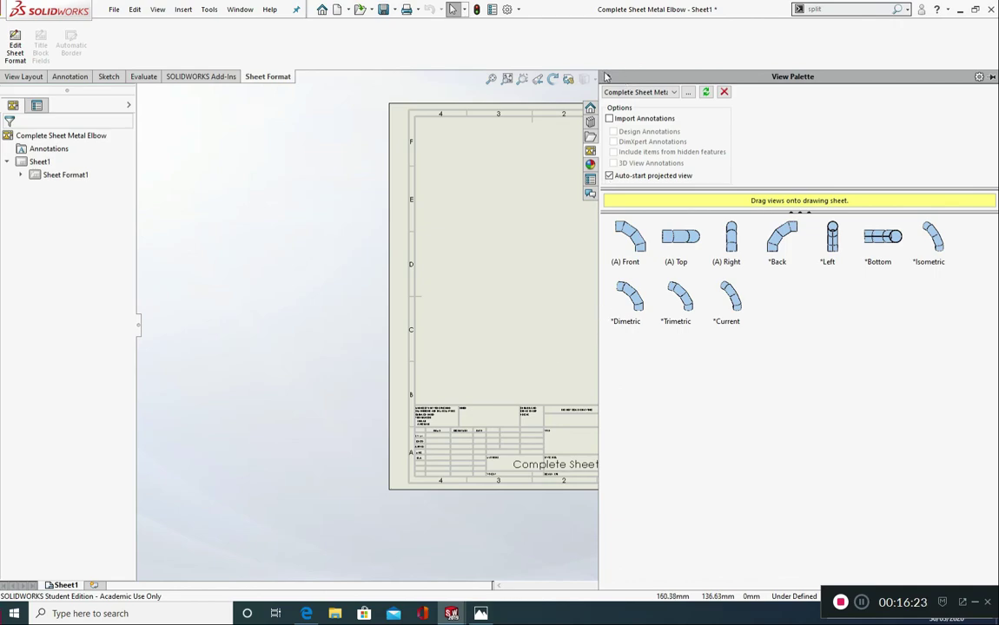
{"action": "left_click_drag", "start_coordinate": [606, 77], "coordinate": [652, 127]}
{"action": "left_click_drag", "start_coordinate": [825, 244], "coordinate": [476, 344]}
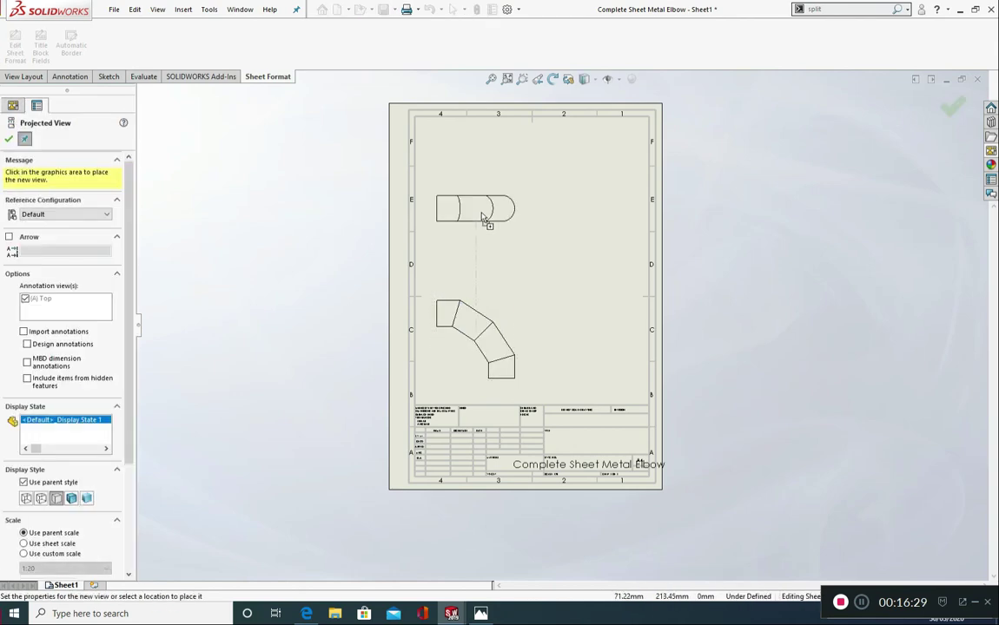
Step: Project a top view above the front view, a side view to its right, and an isometric view diagonally up to the right
{"action": "left_click", "coordinate": [485, 196]}
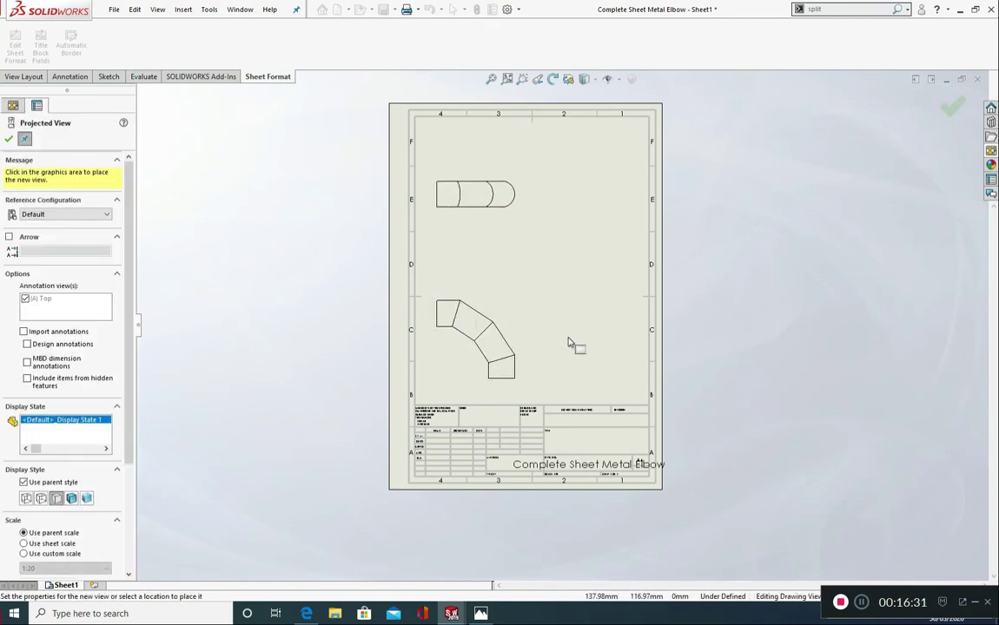
{"action": "left_click", "coordinate": [596, 348]}
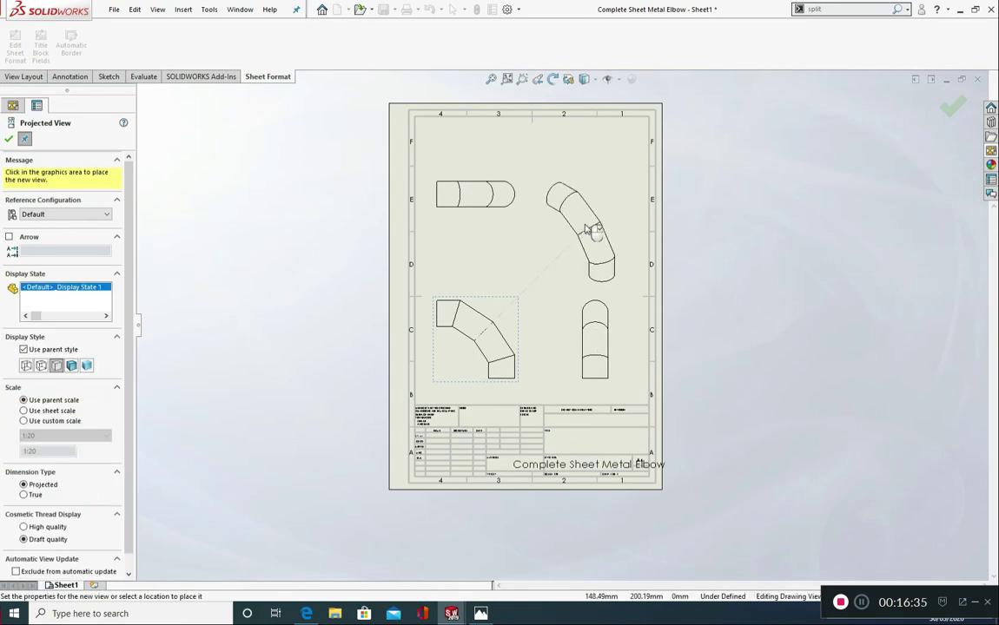
{"action": "left_click", "coordinate": [588, 223]}
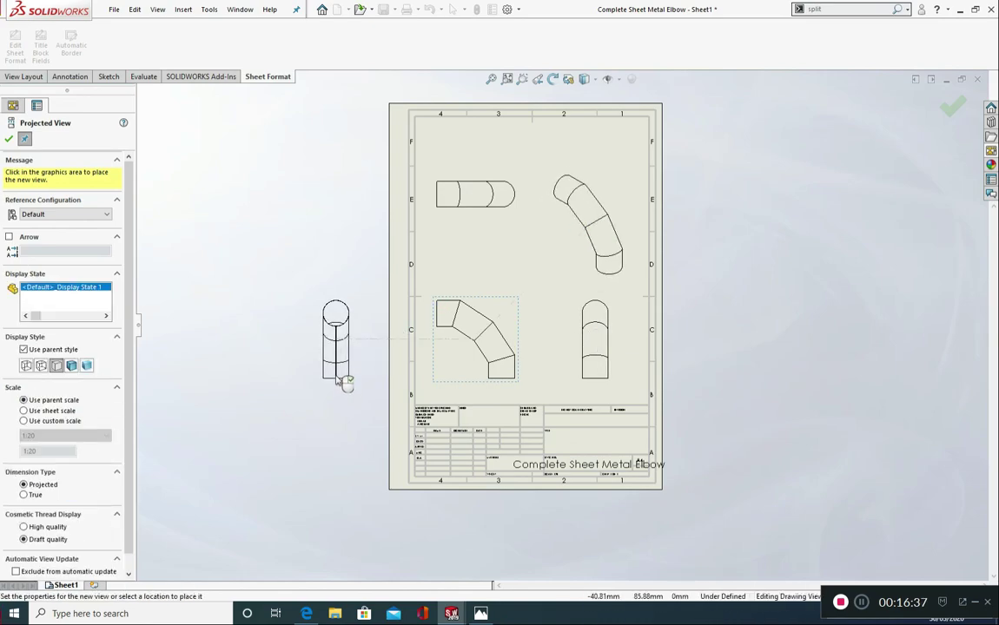
{"action": "left_click", "coordinate": [346, 372]}
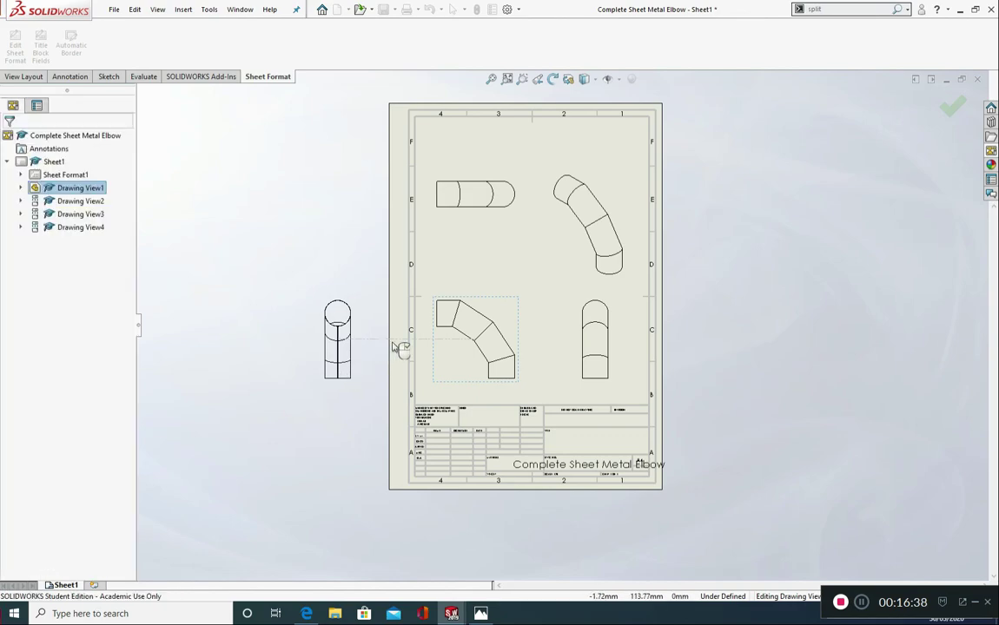
Step: Change the isometric drawing view's display style to Shaded, without edges
{"action": "left_click", "coordinate": [575, 247]}
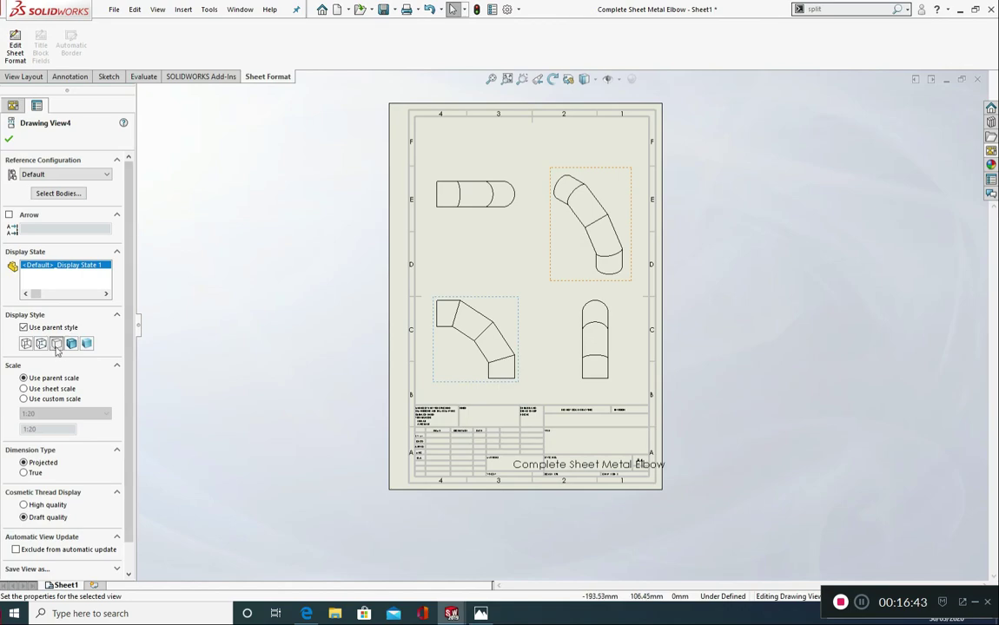
{"action": "left_click", "coordinate": [88, 345]}
{"action": "left_click", "coordinate": [314, 353]}
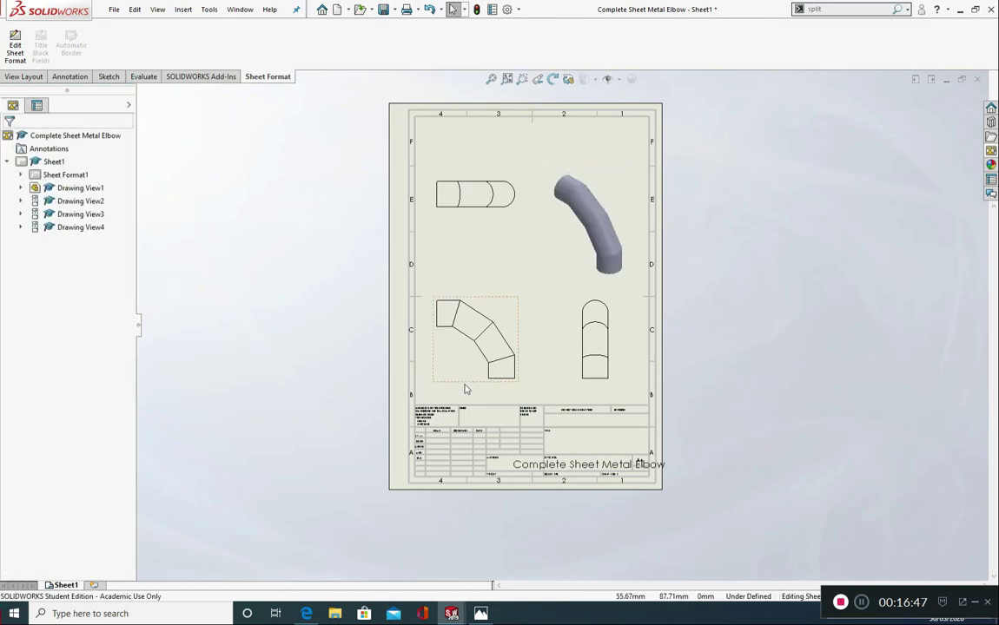